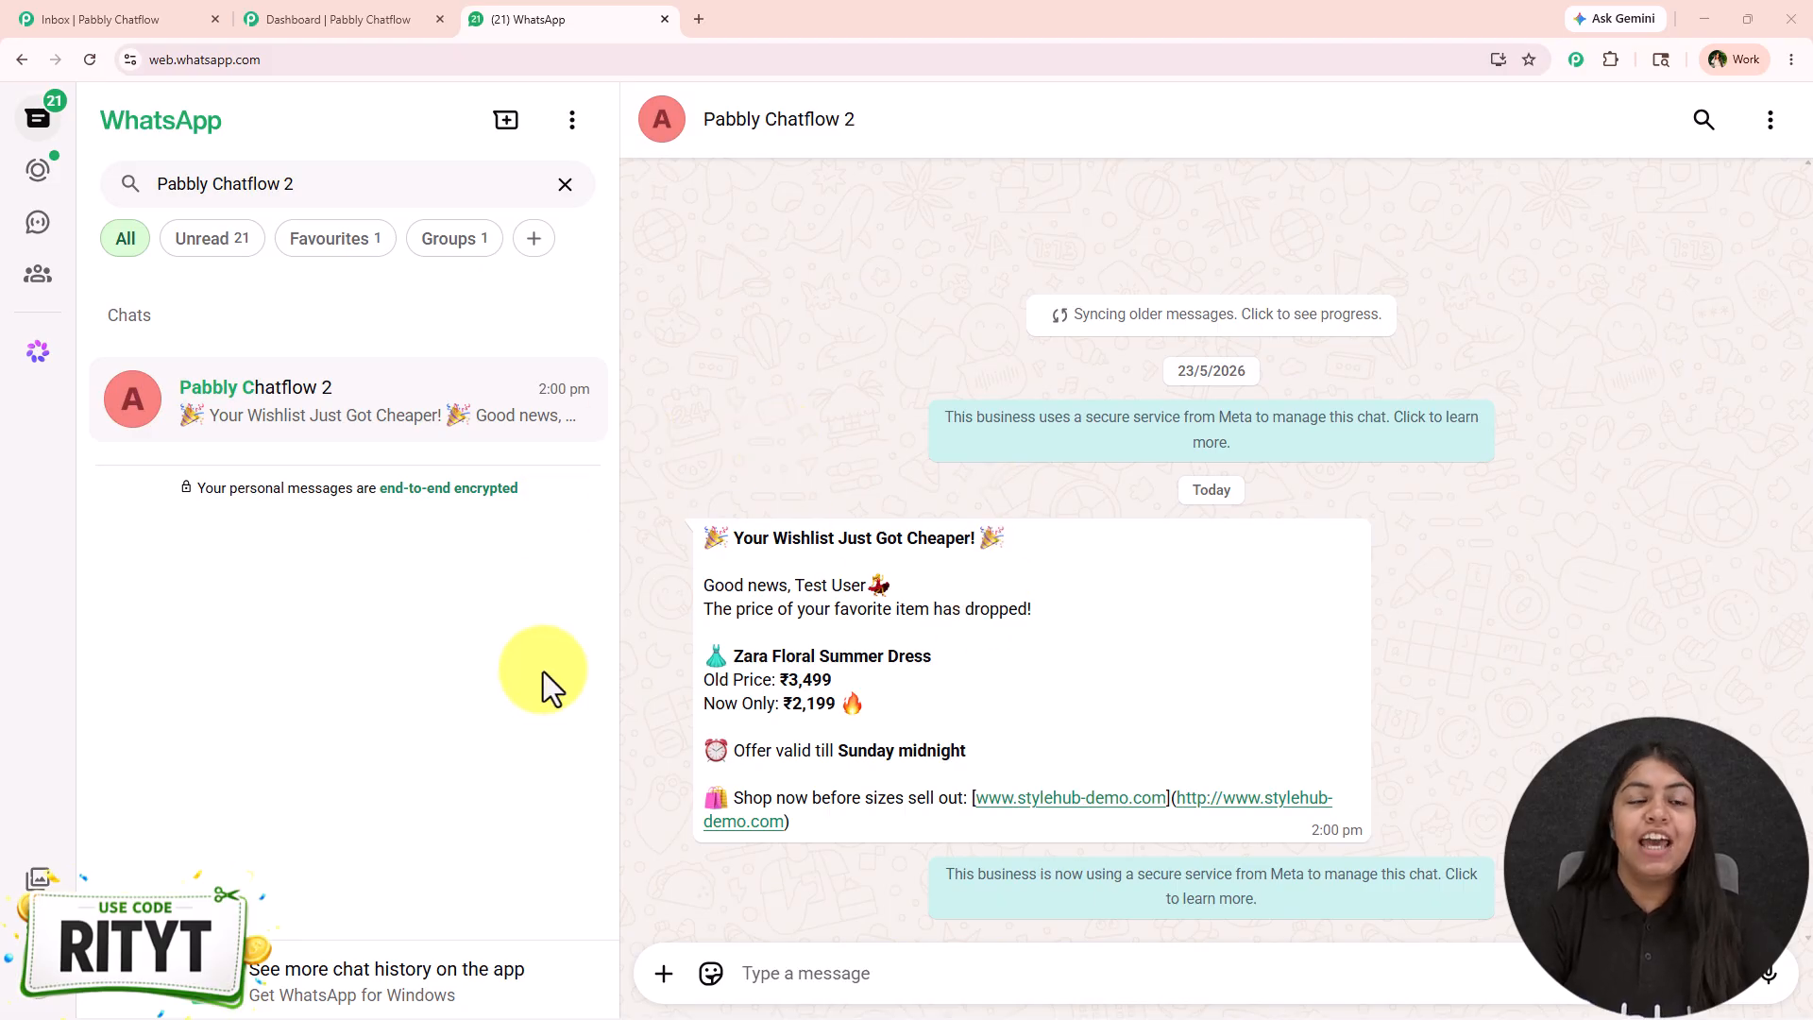
Load pabbly.com/chatflow in a new browser tab and dismiss the limited-time offer pop-up.
left_click(689, 14)
left_click(383, 17)
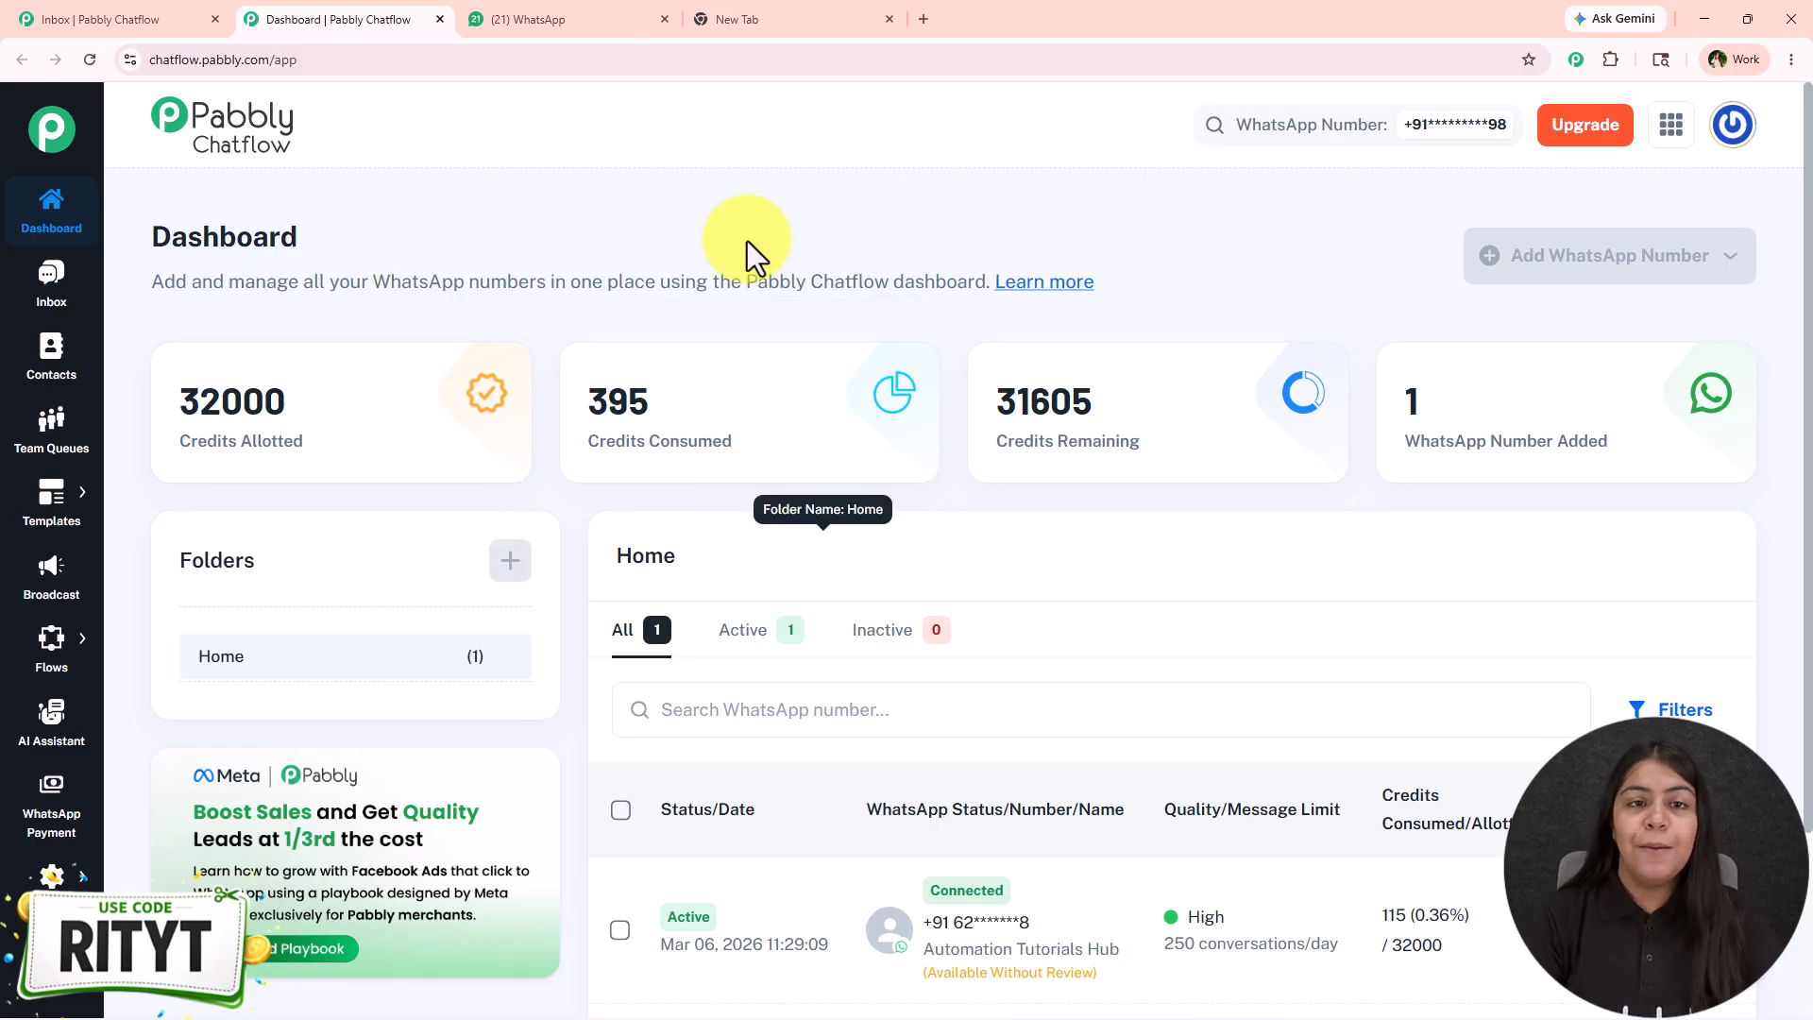
left_click(719, 16)
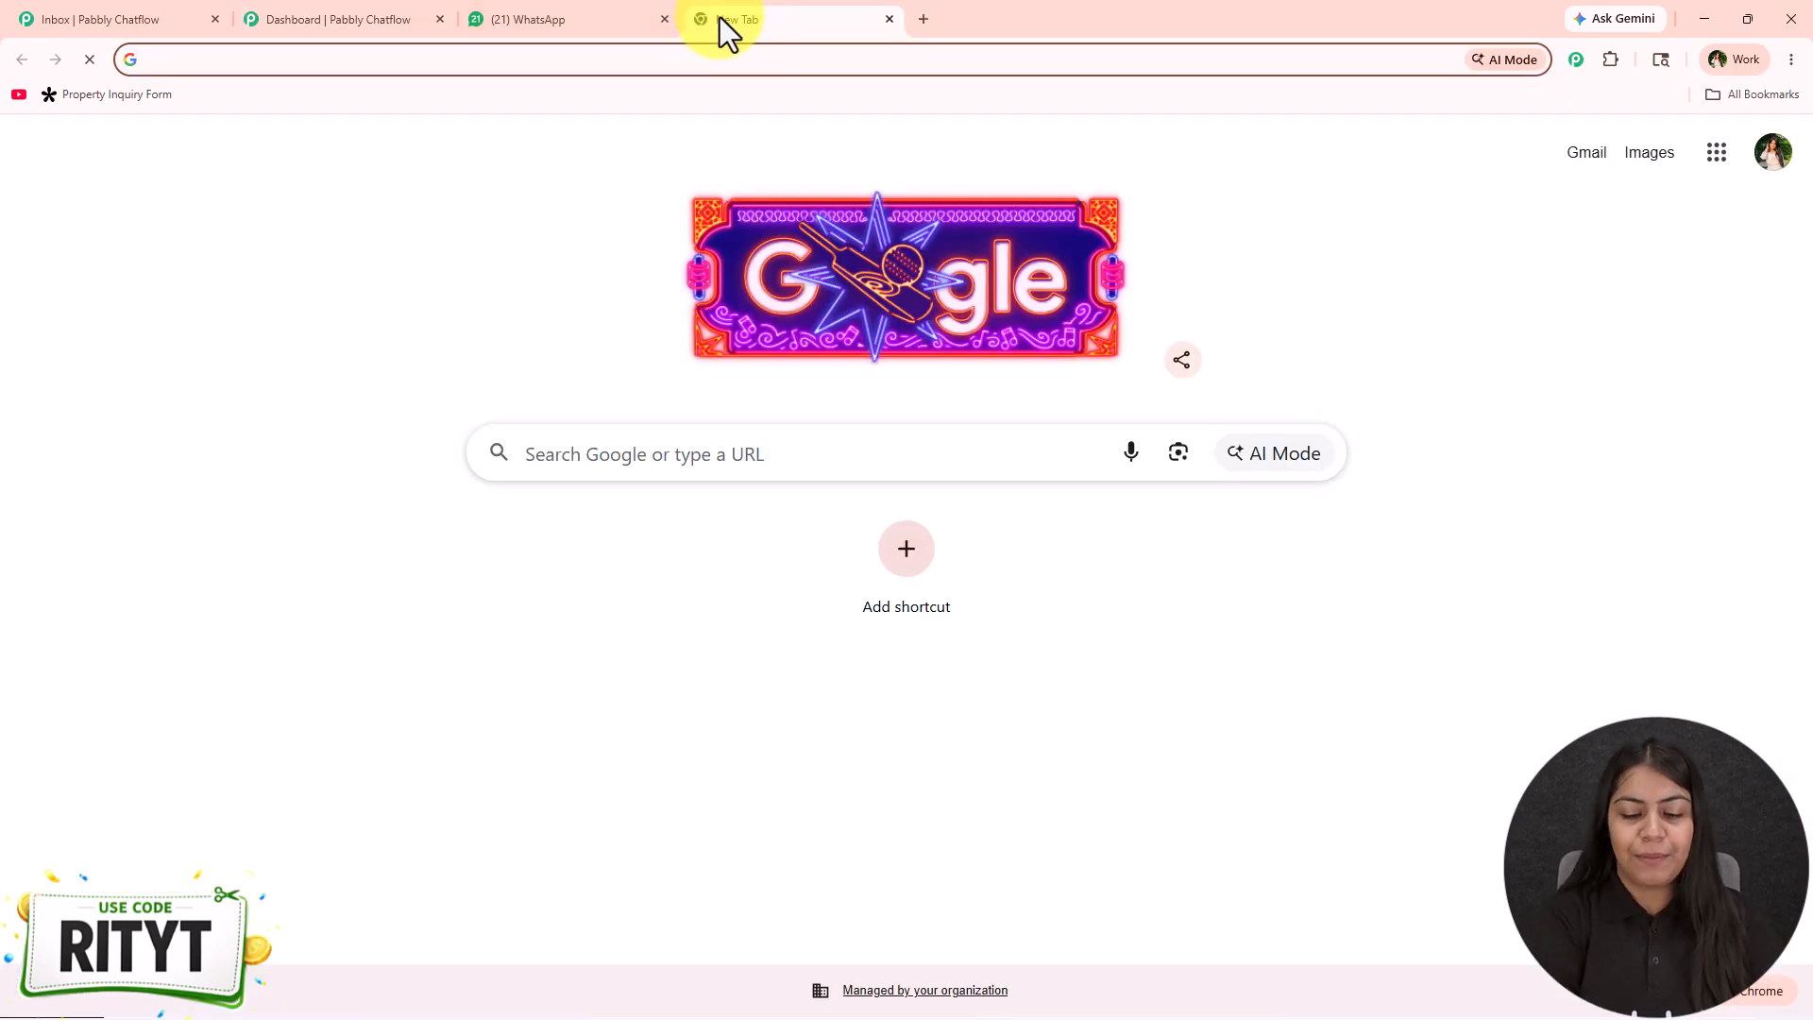
type("pabbly.")
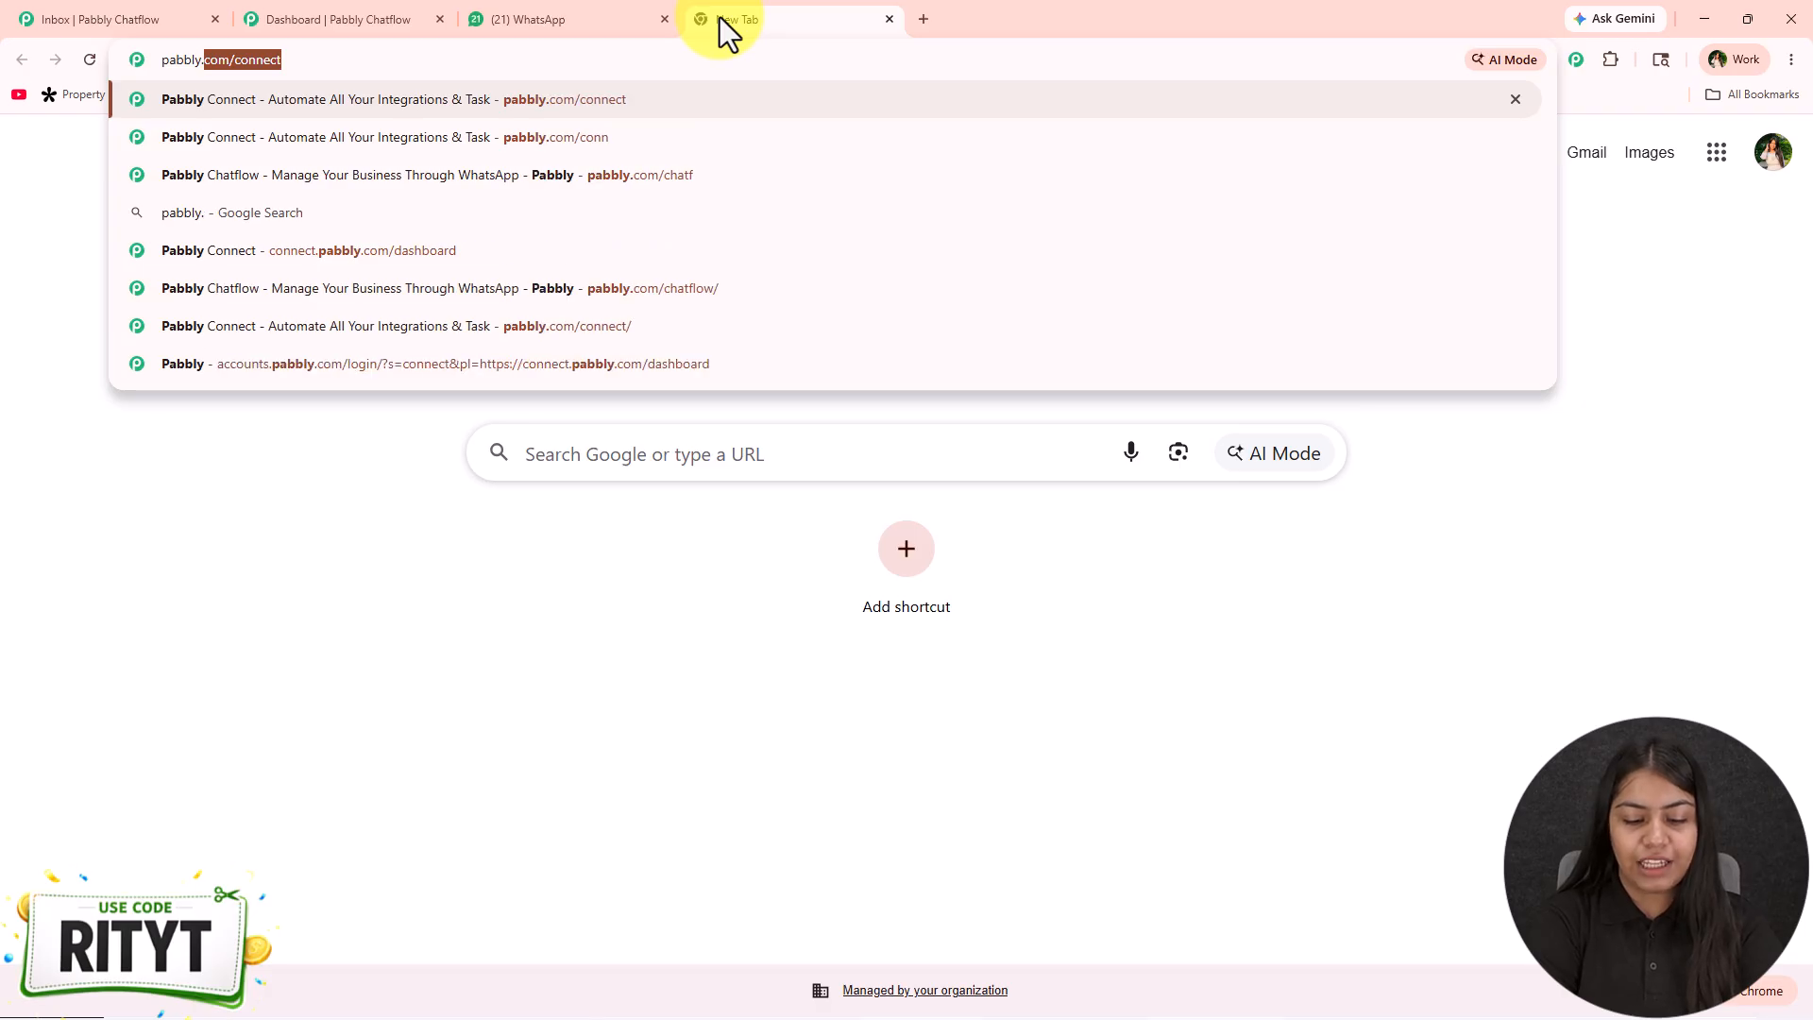
type("com/chatf")
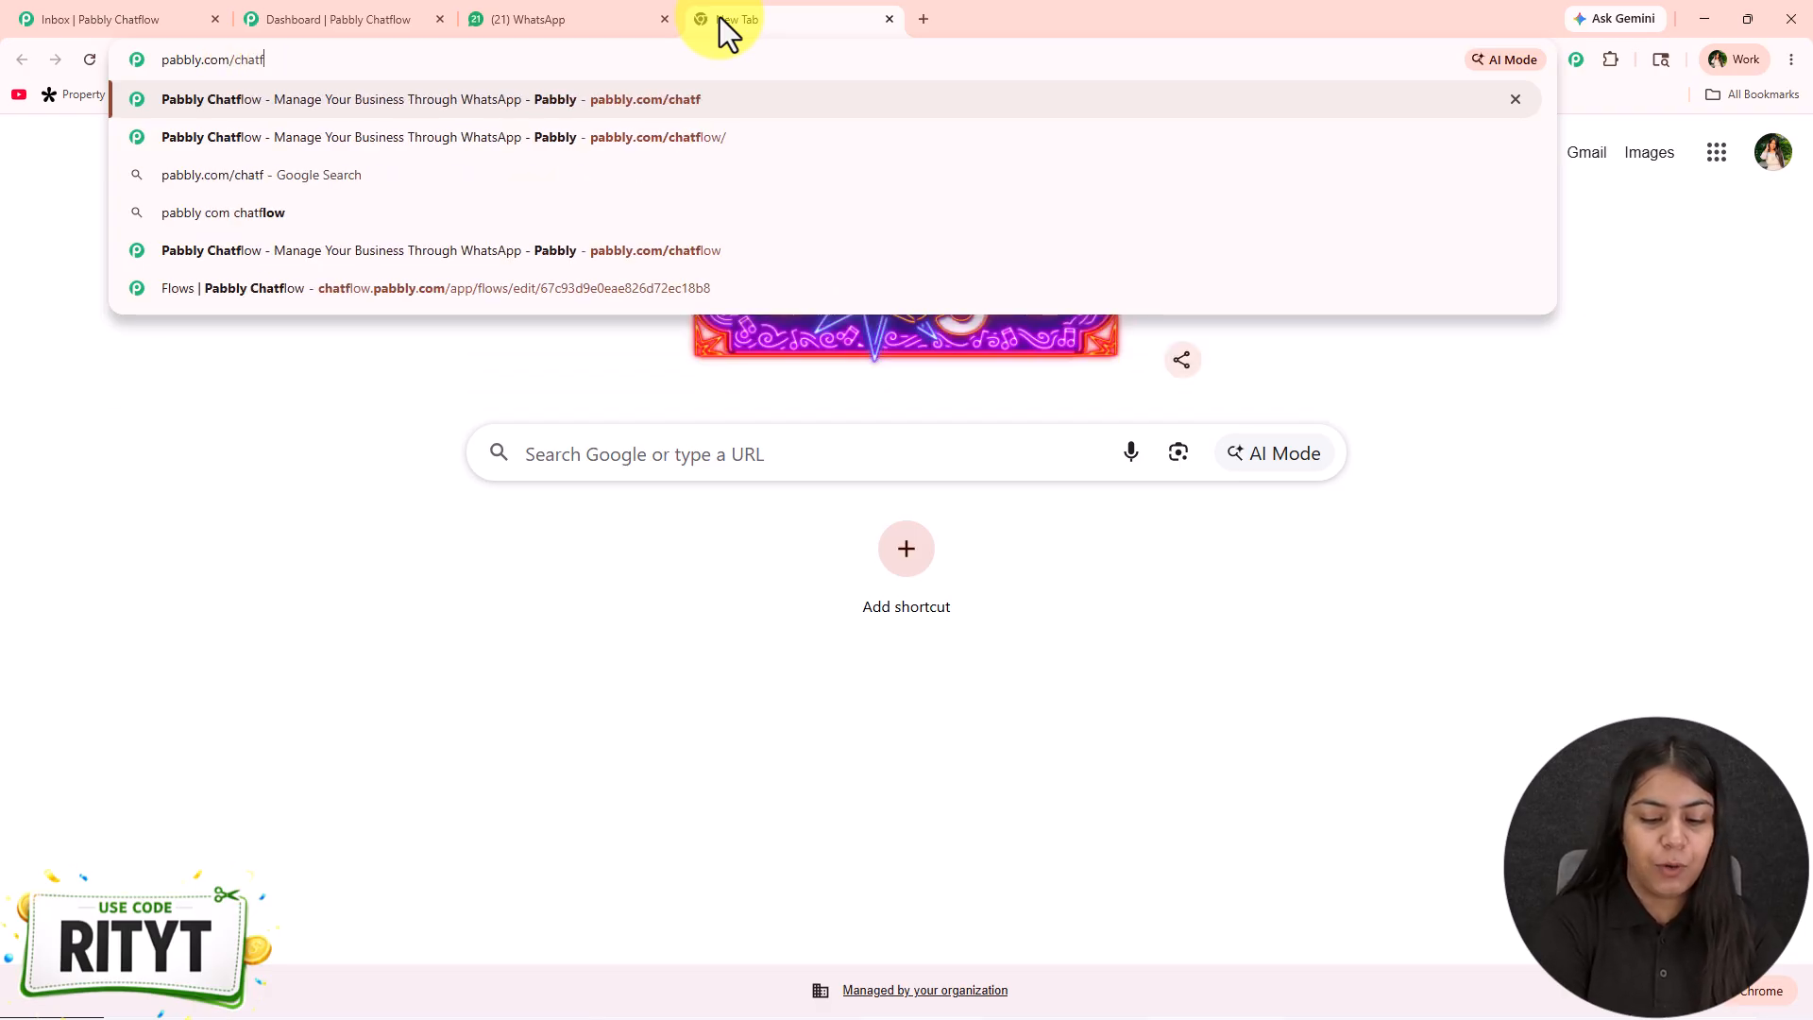
key("Return")
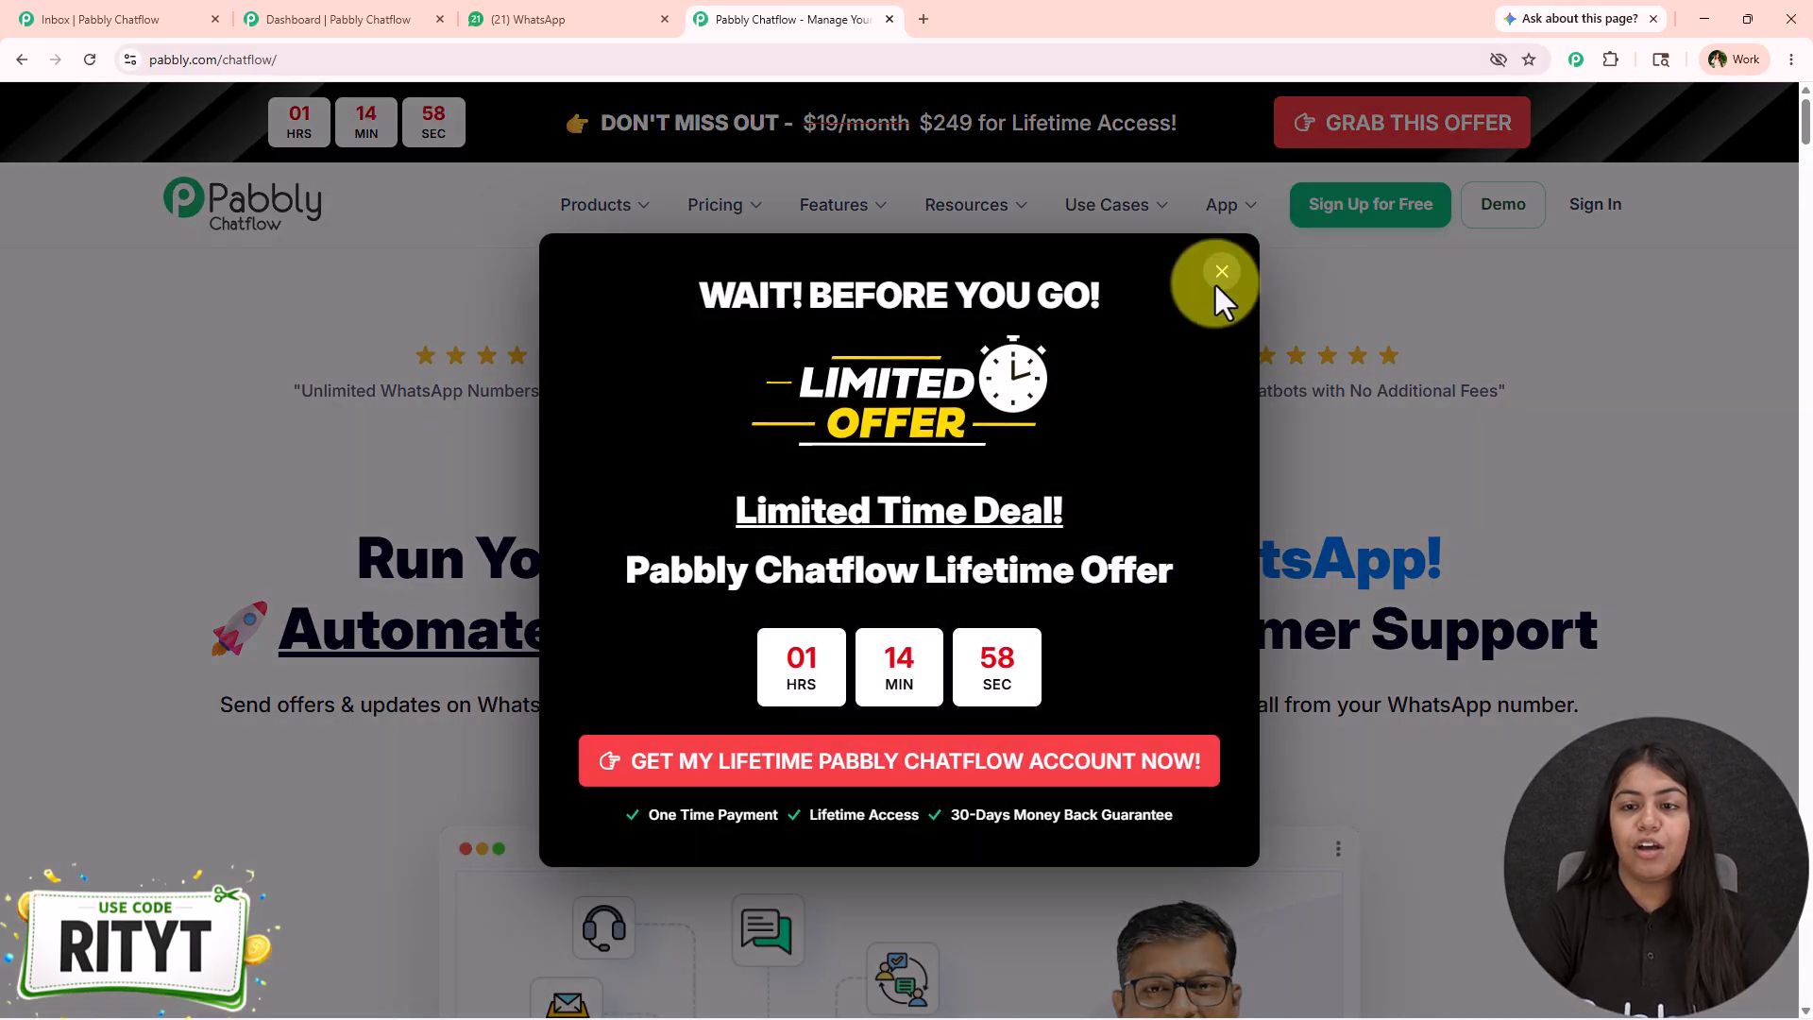
left_click(1220, 273)
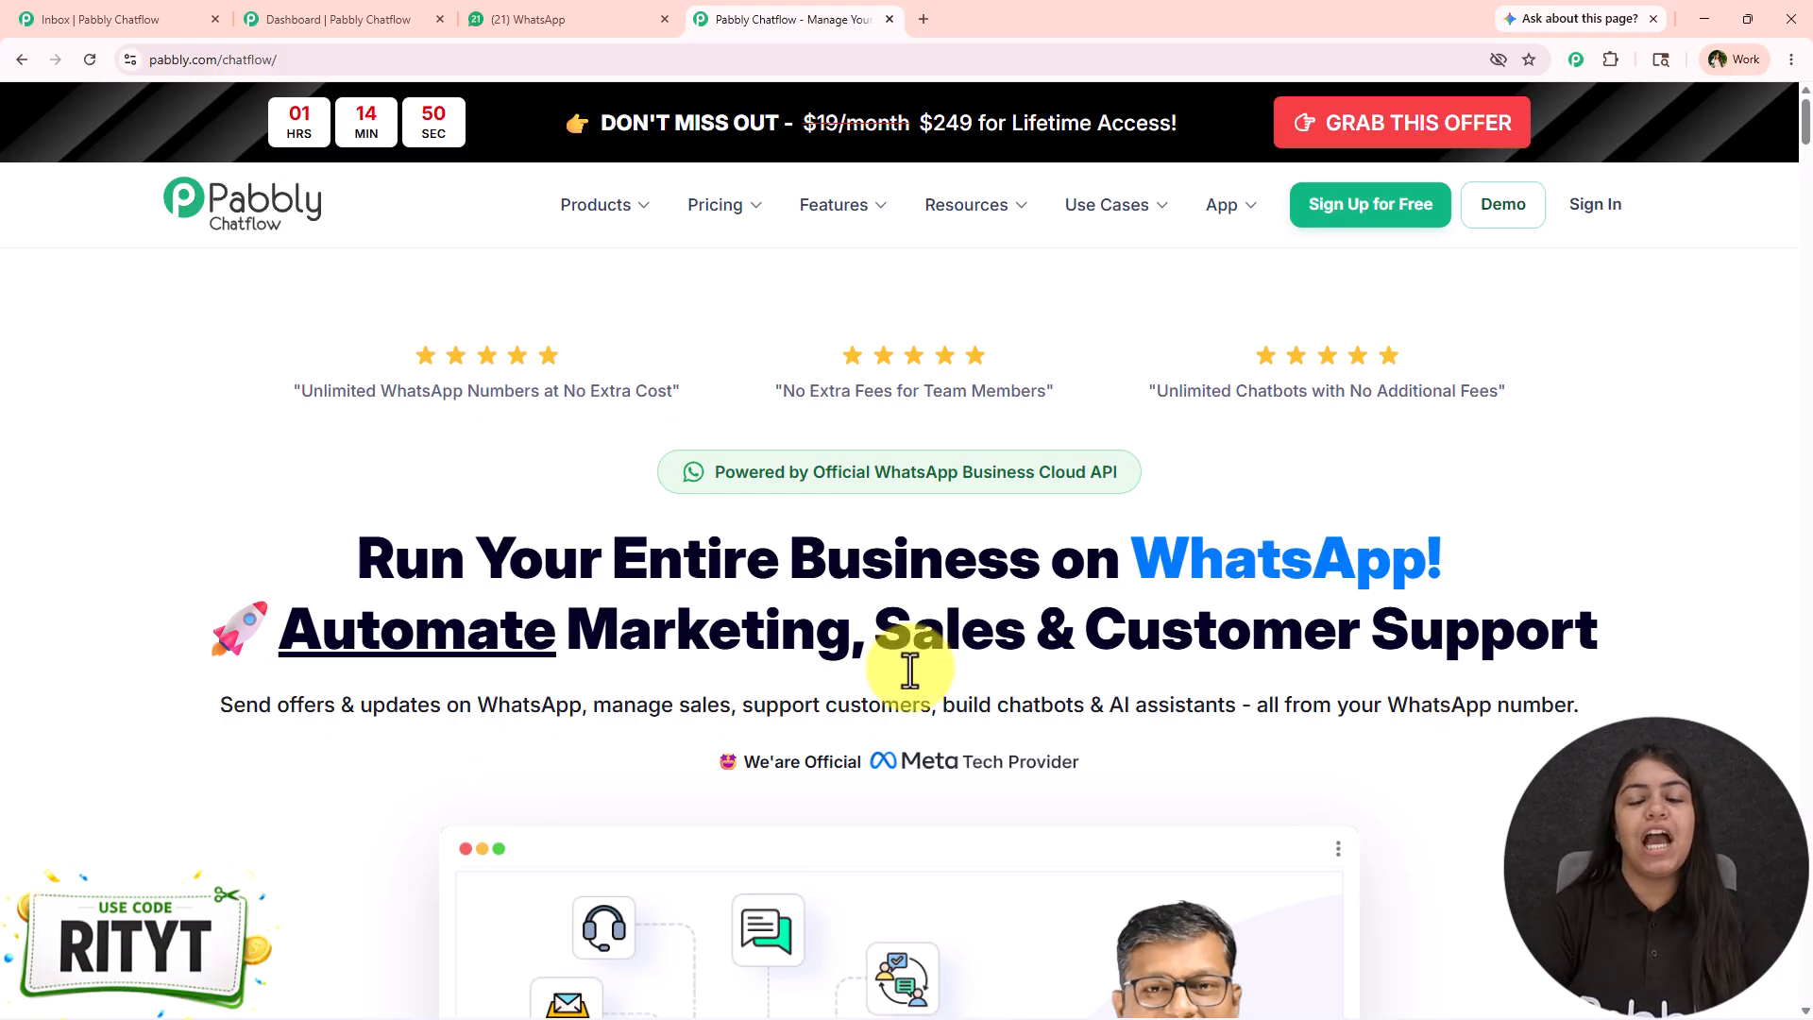
left_click(510, 19)
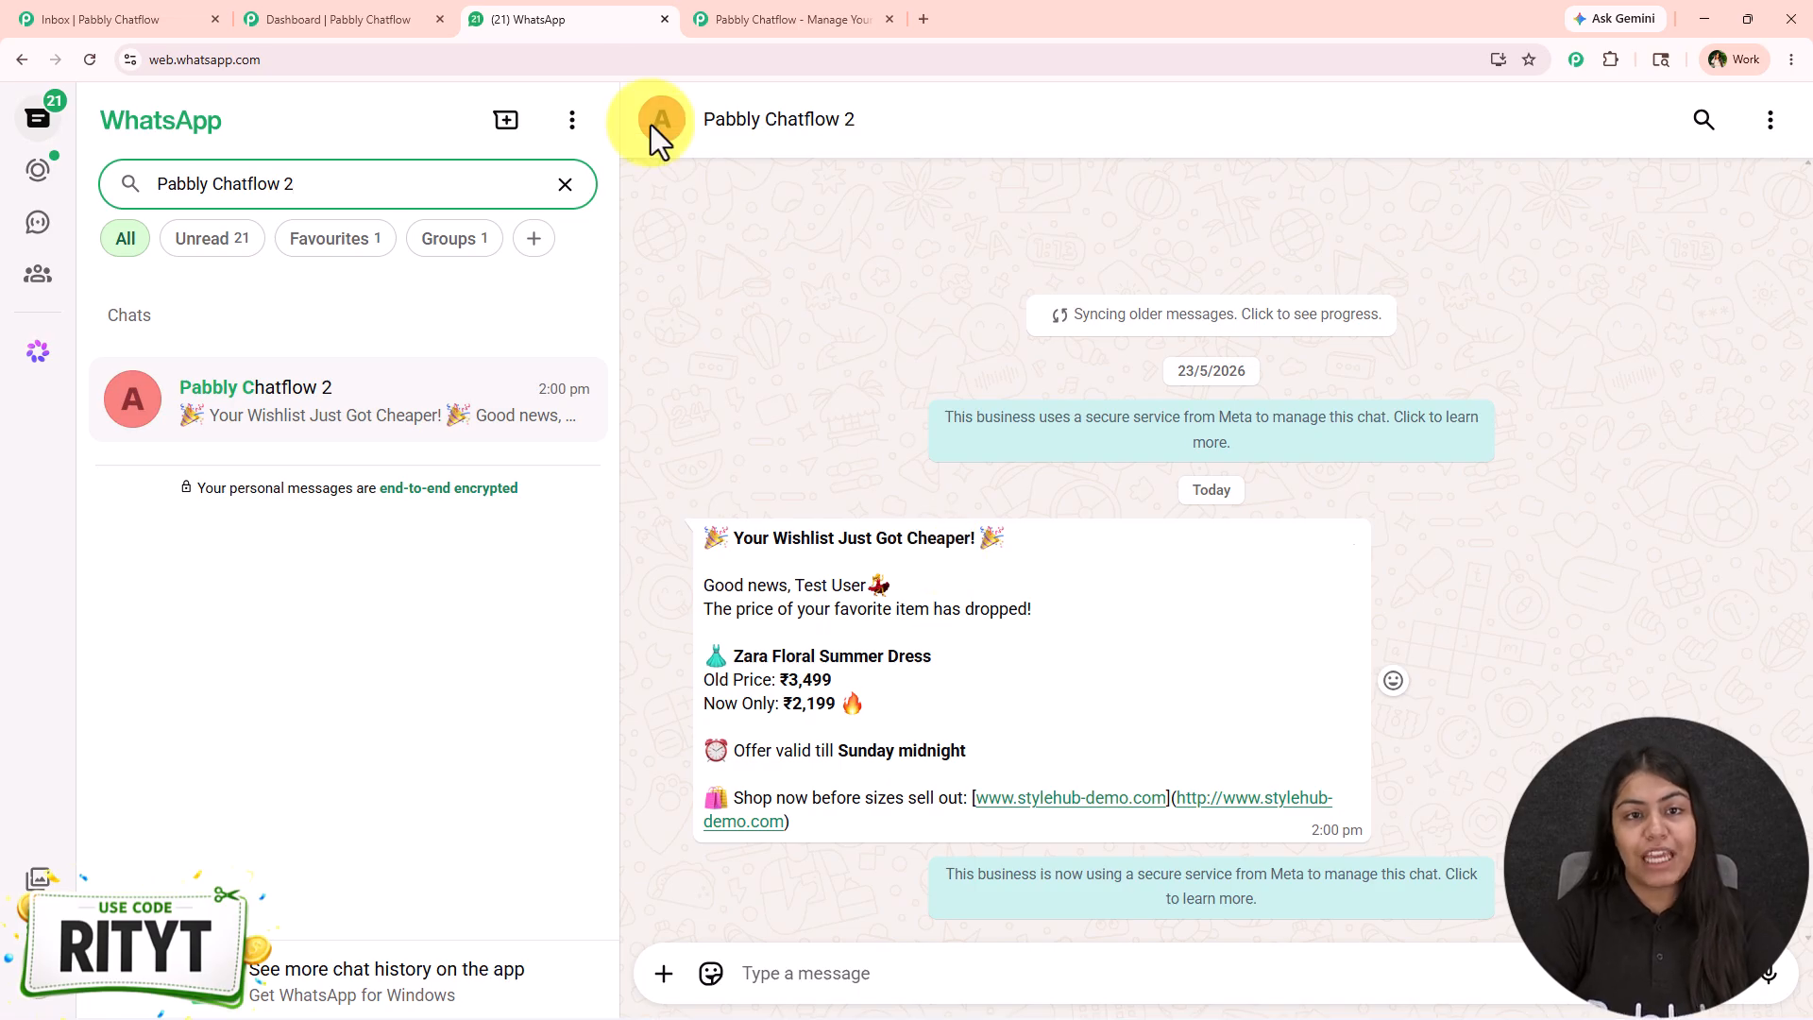
left_click(769, 19)
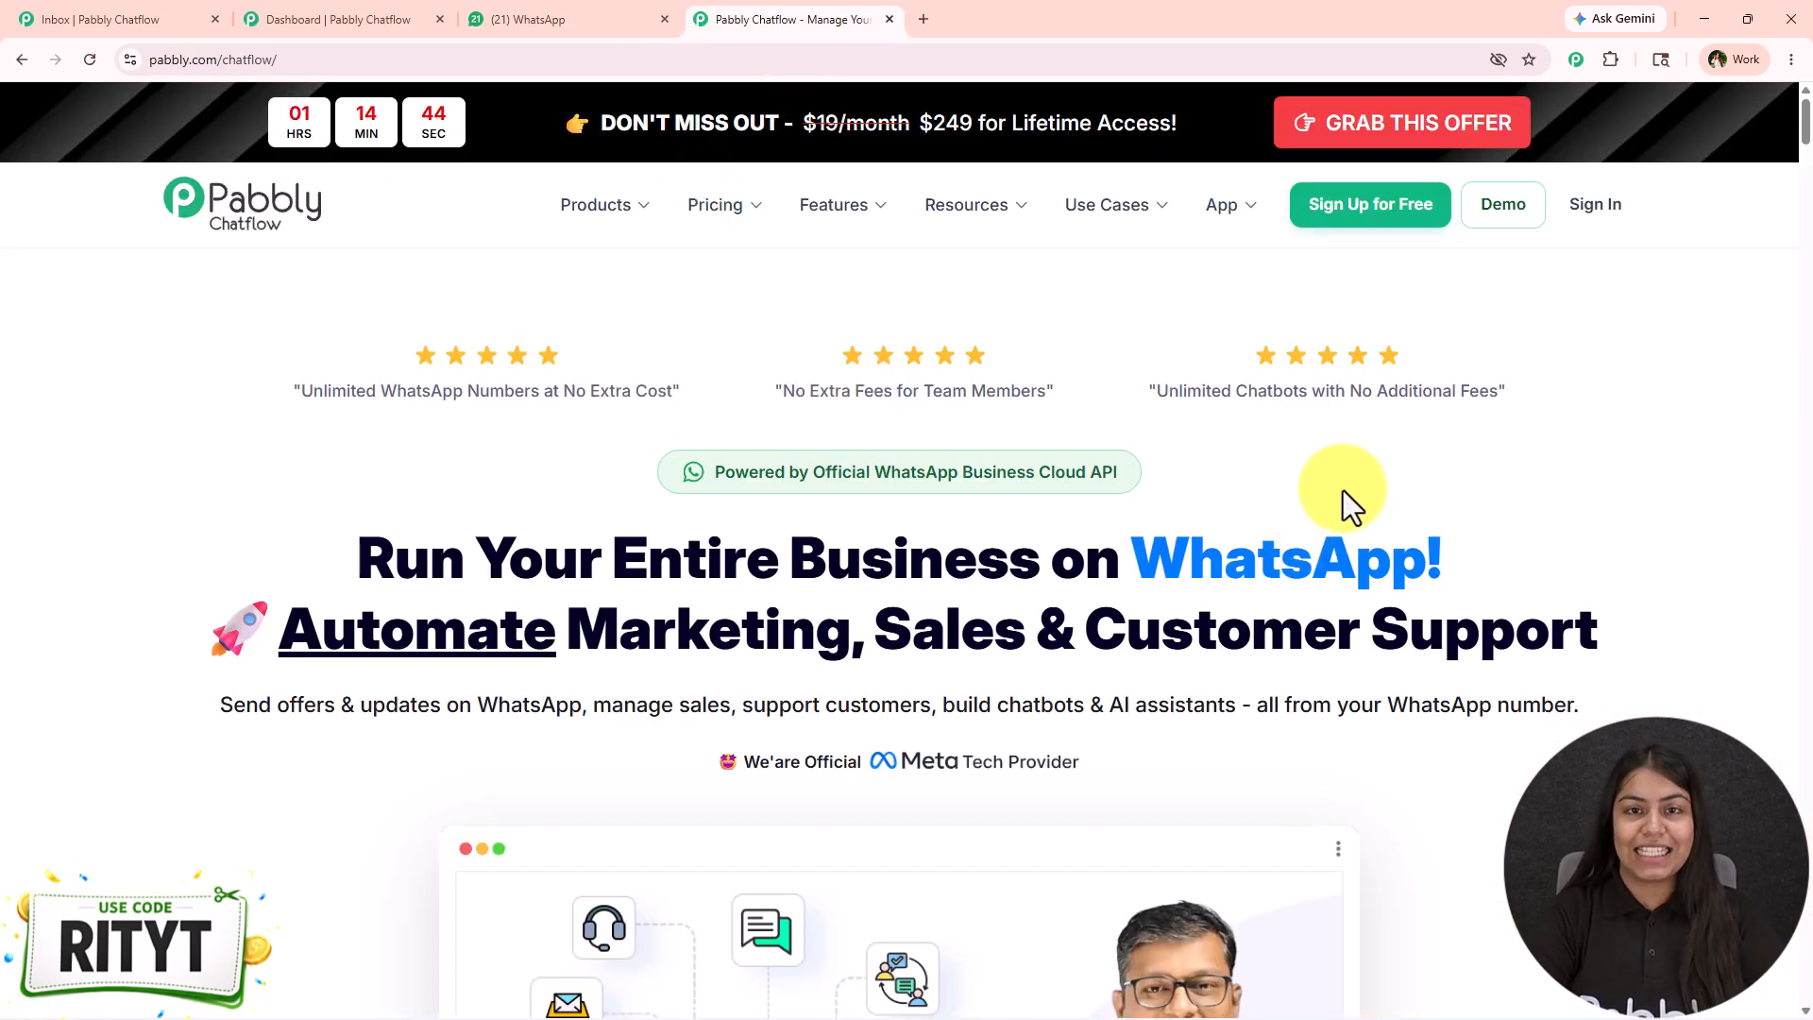
Open the Pabbly Chatflow lifetime offer page, dismiss its pop-up and compare the prices and features of the four one-time plans.
left_click(1464, 118)
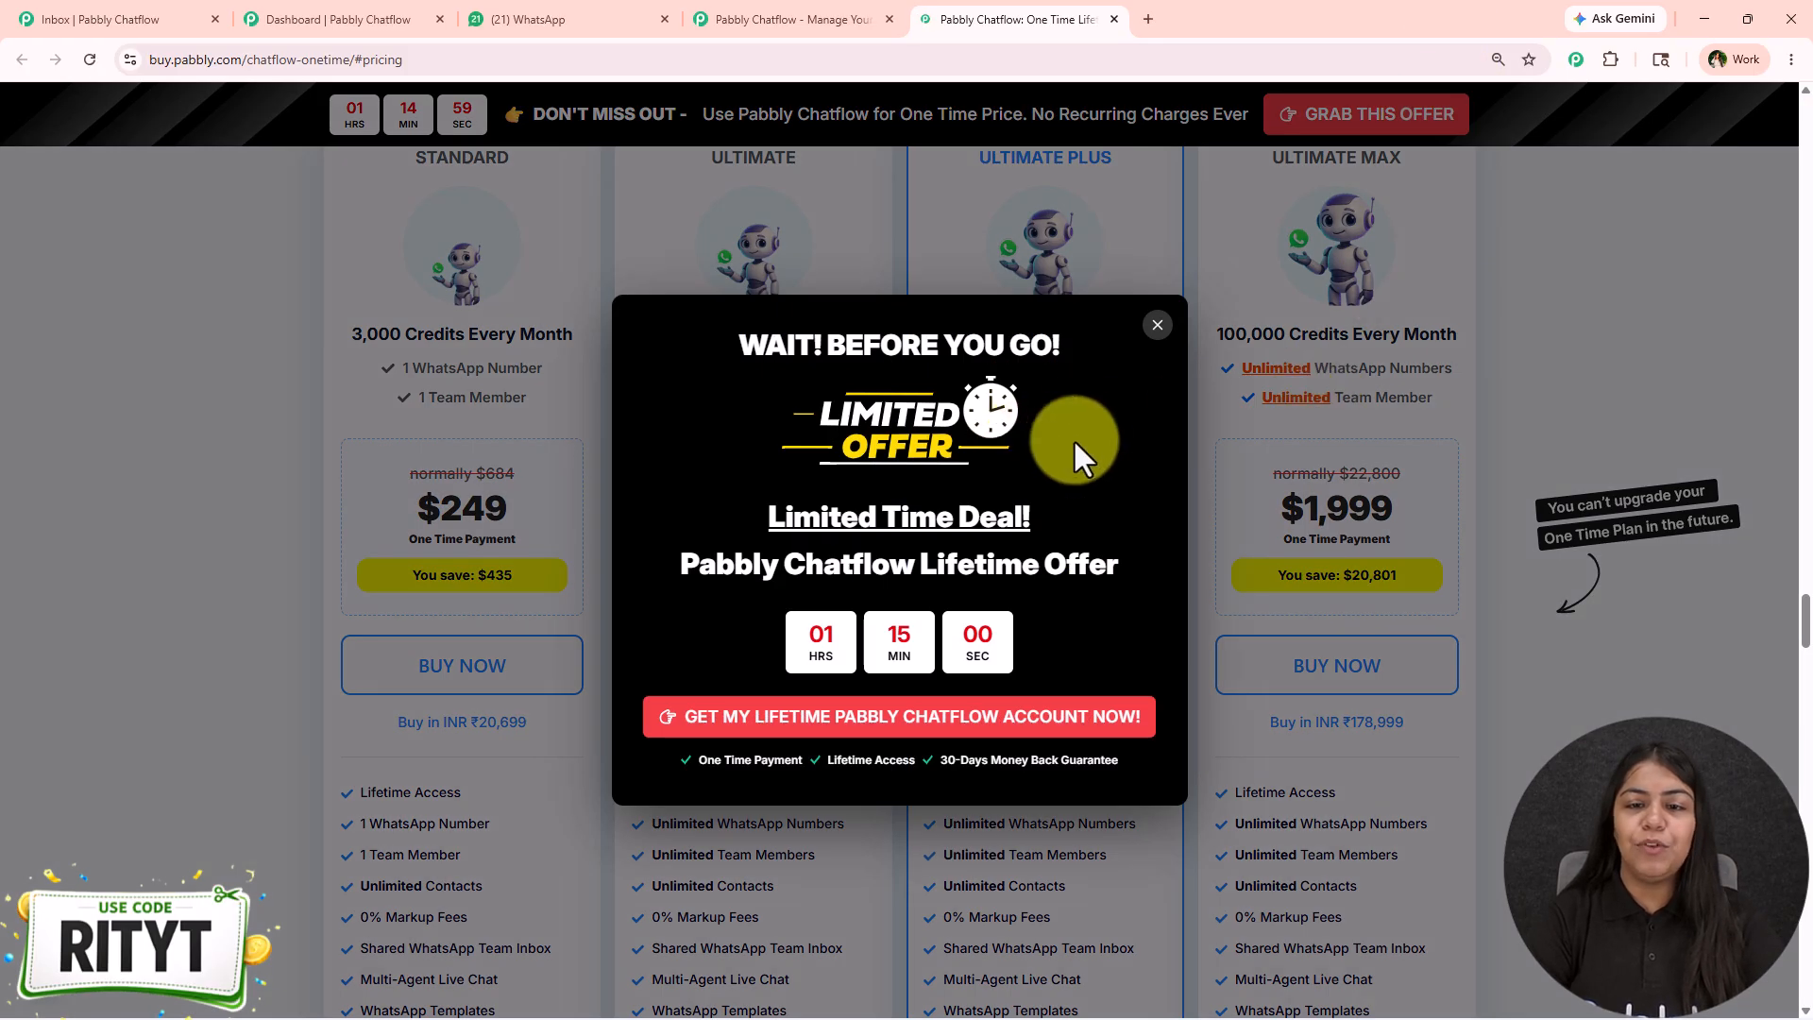
left_click(1157, 326)
scroll(1124, 548, "down", 3)
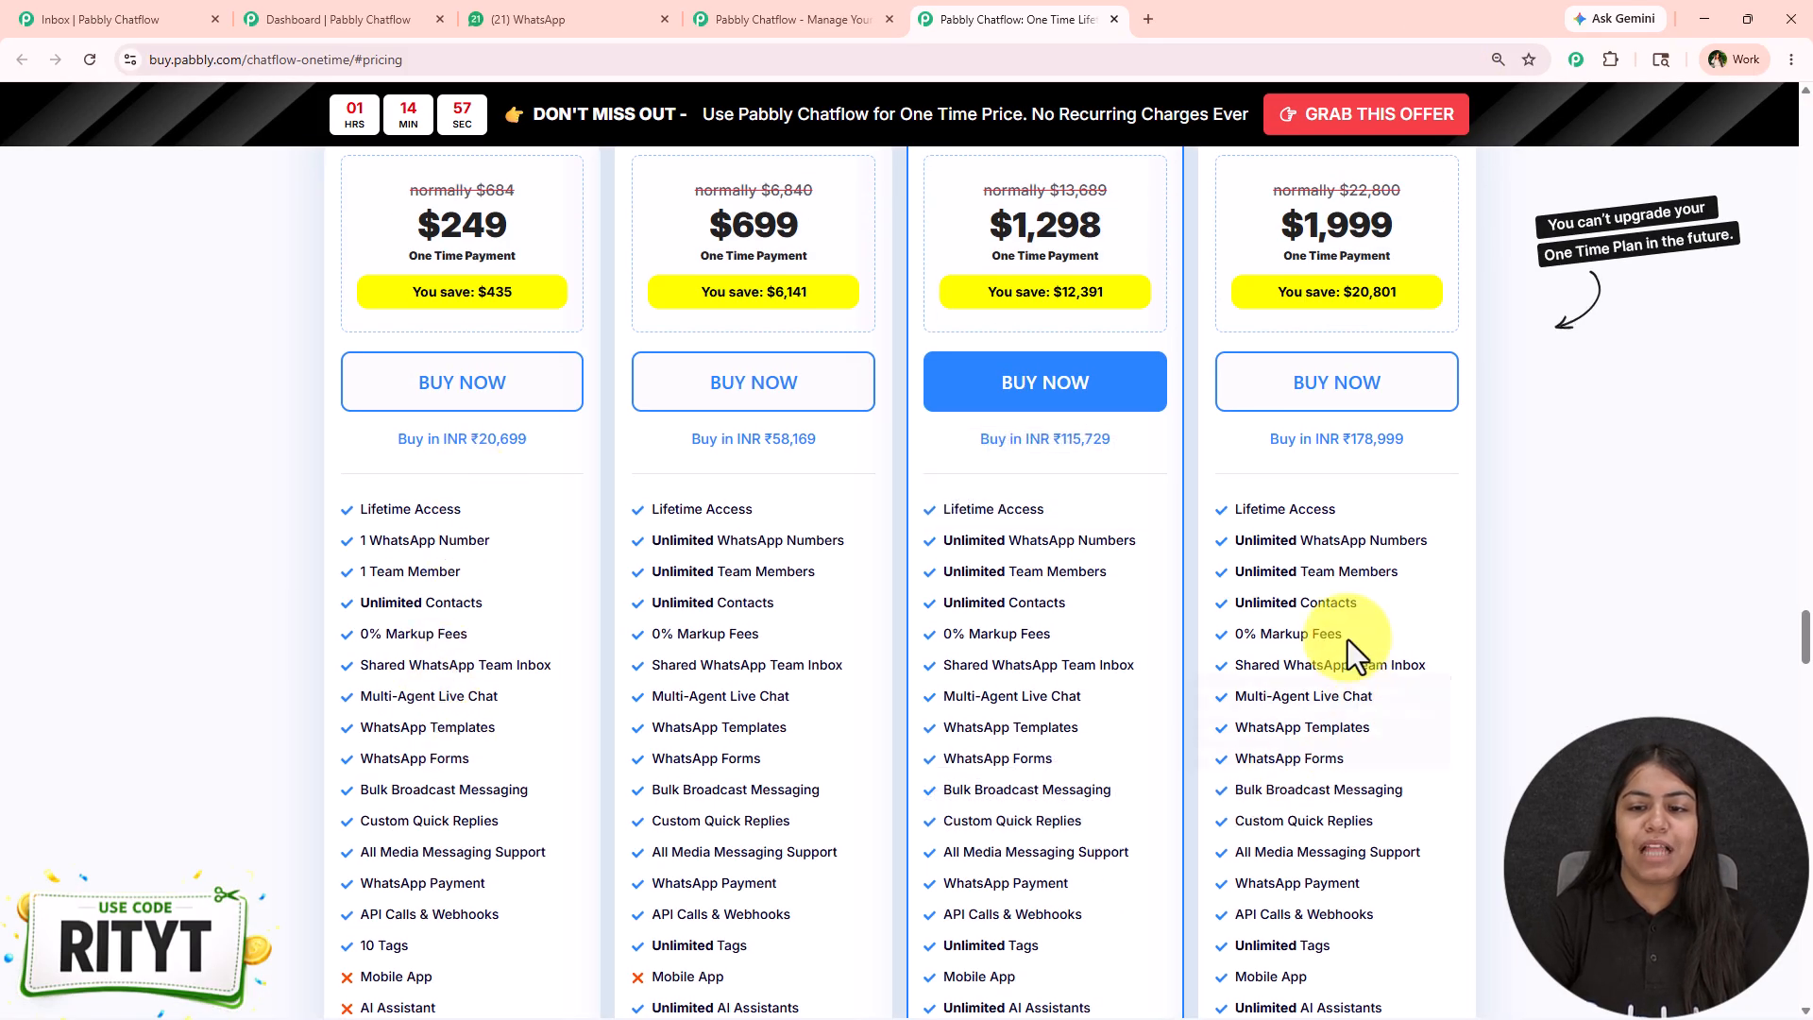
scroll(661, 664, "up", 4)
scroll(627, 696, "down", 6)
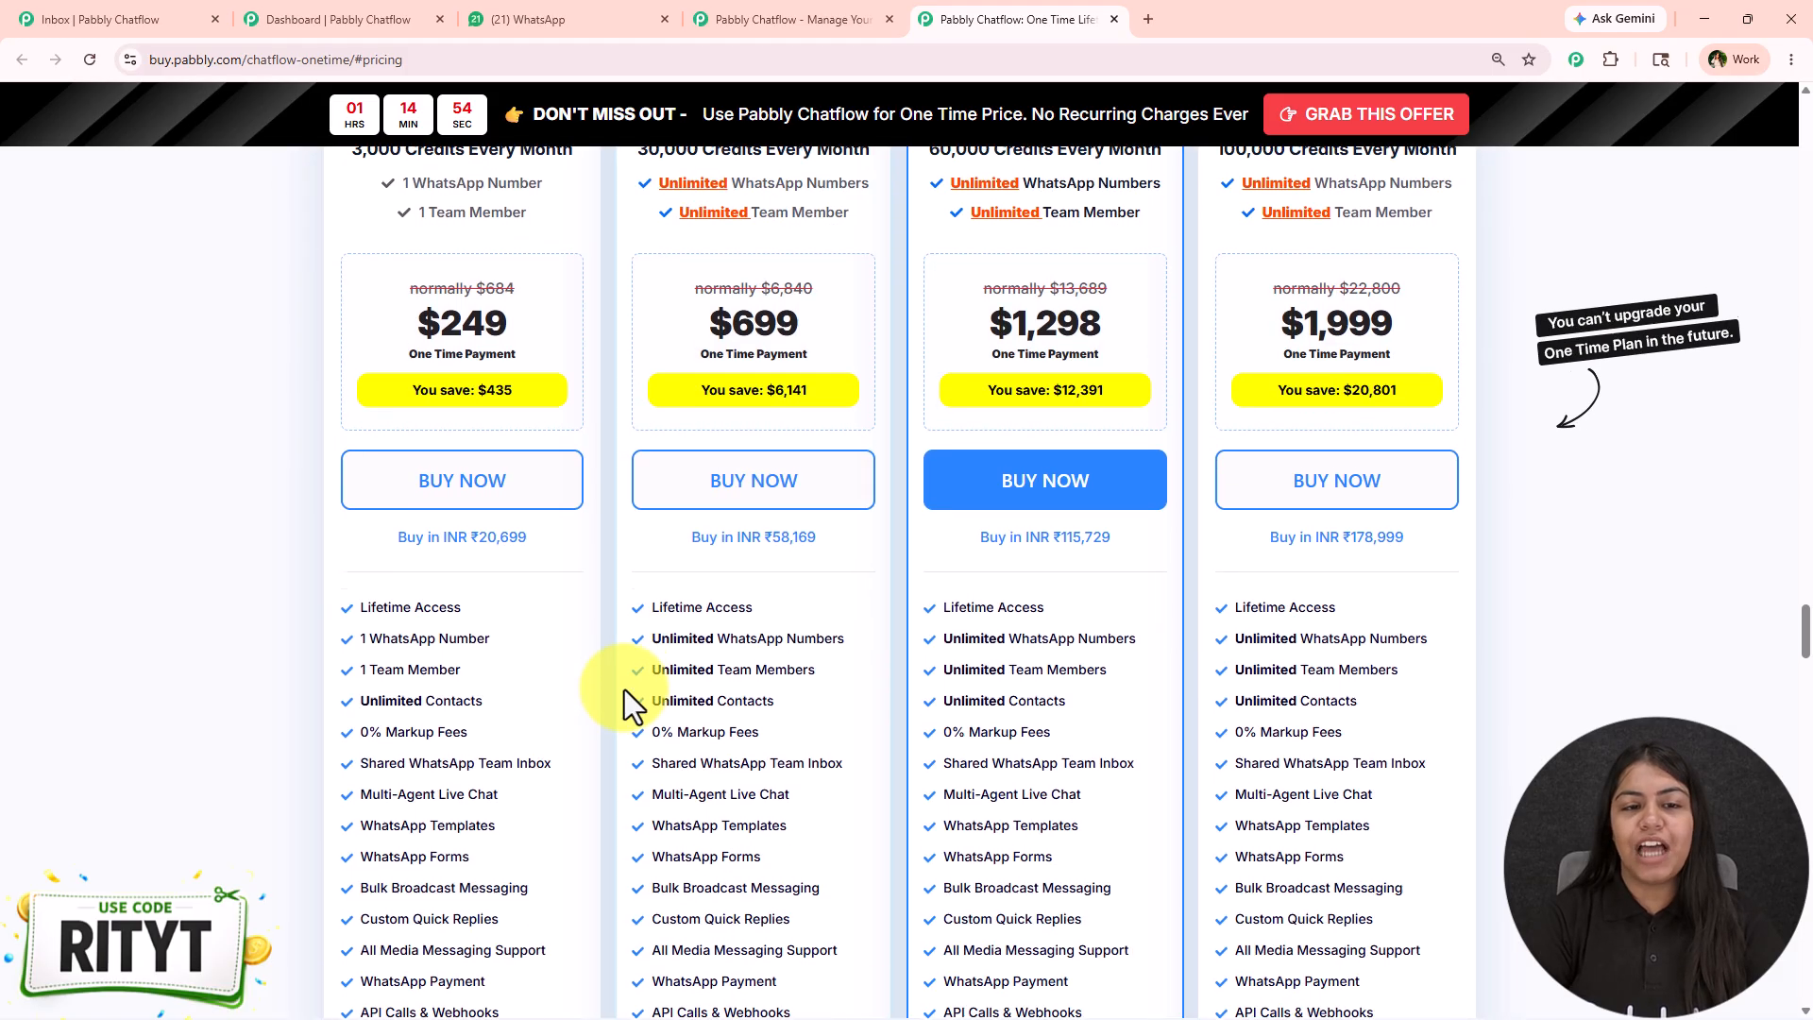
scroll(456, 627, "down", 2)
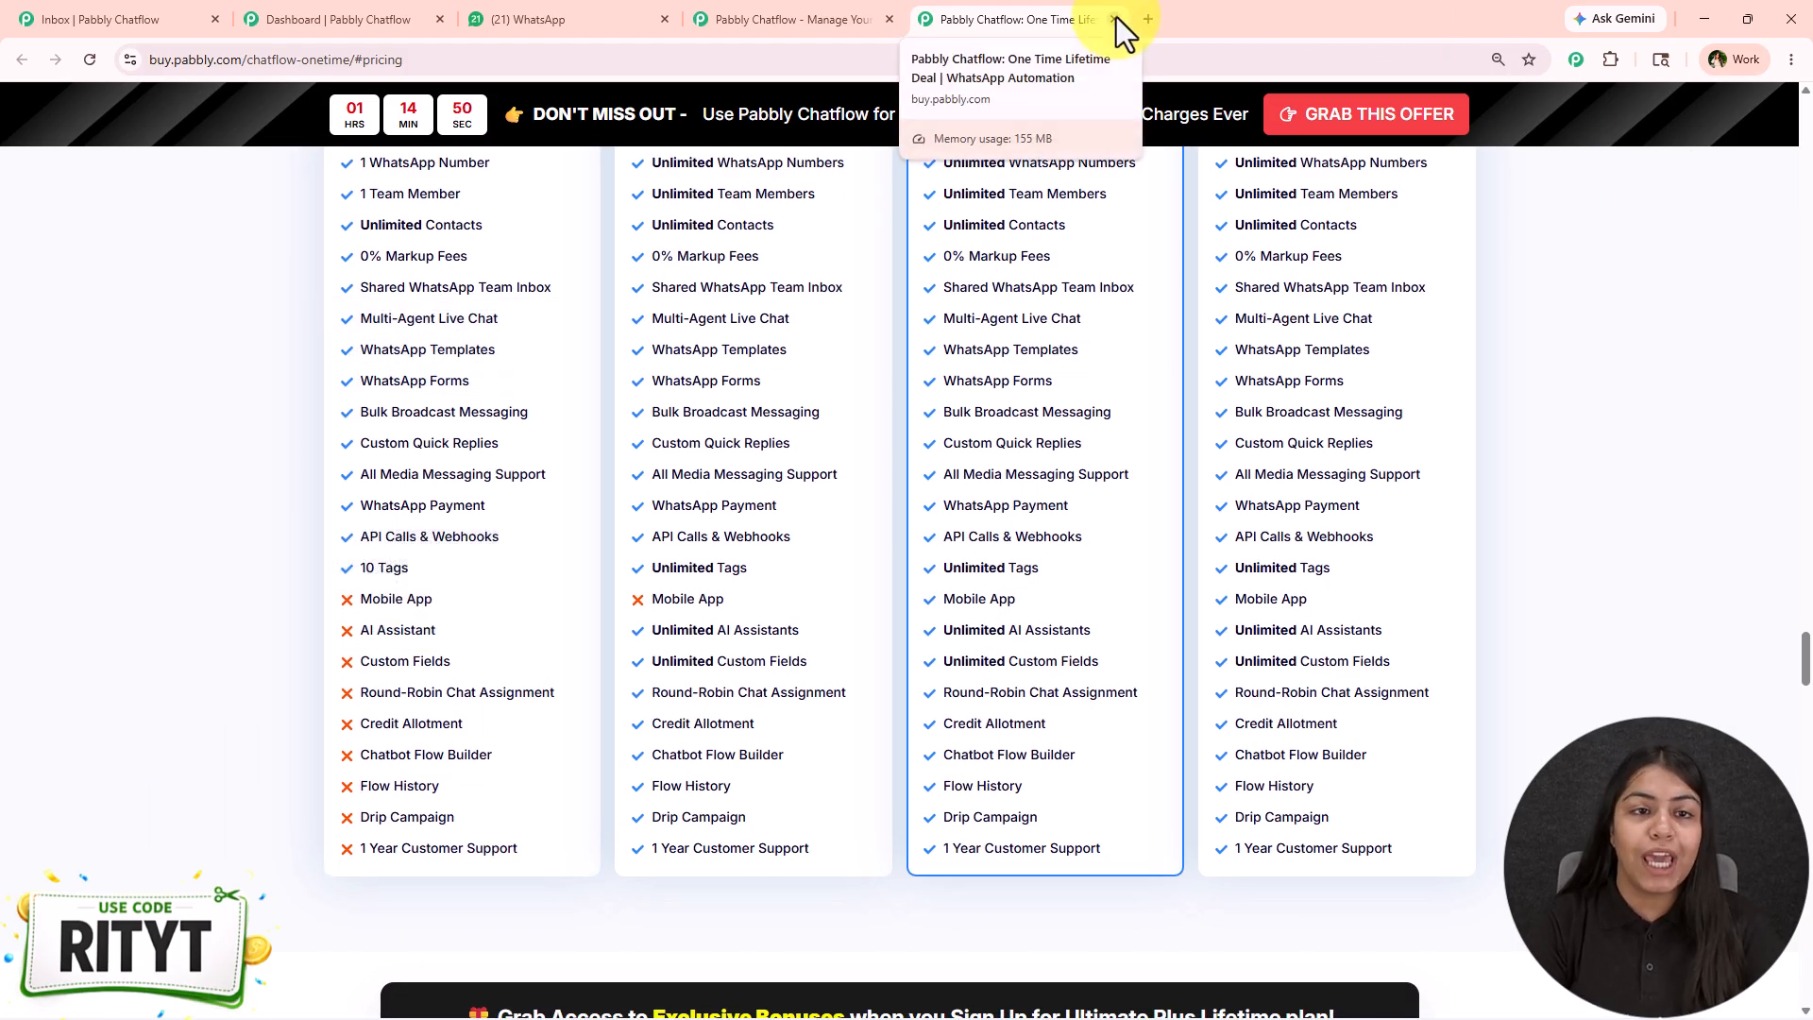
scroll(446, 738, "up", 5)
scroll(463, 671, "down", 2)
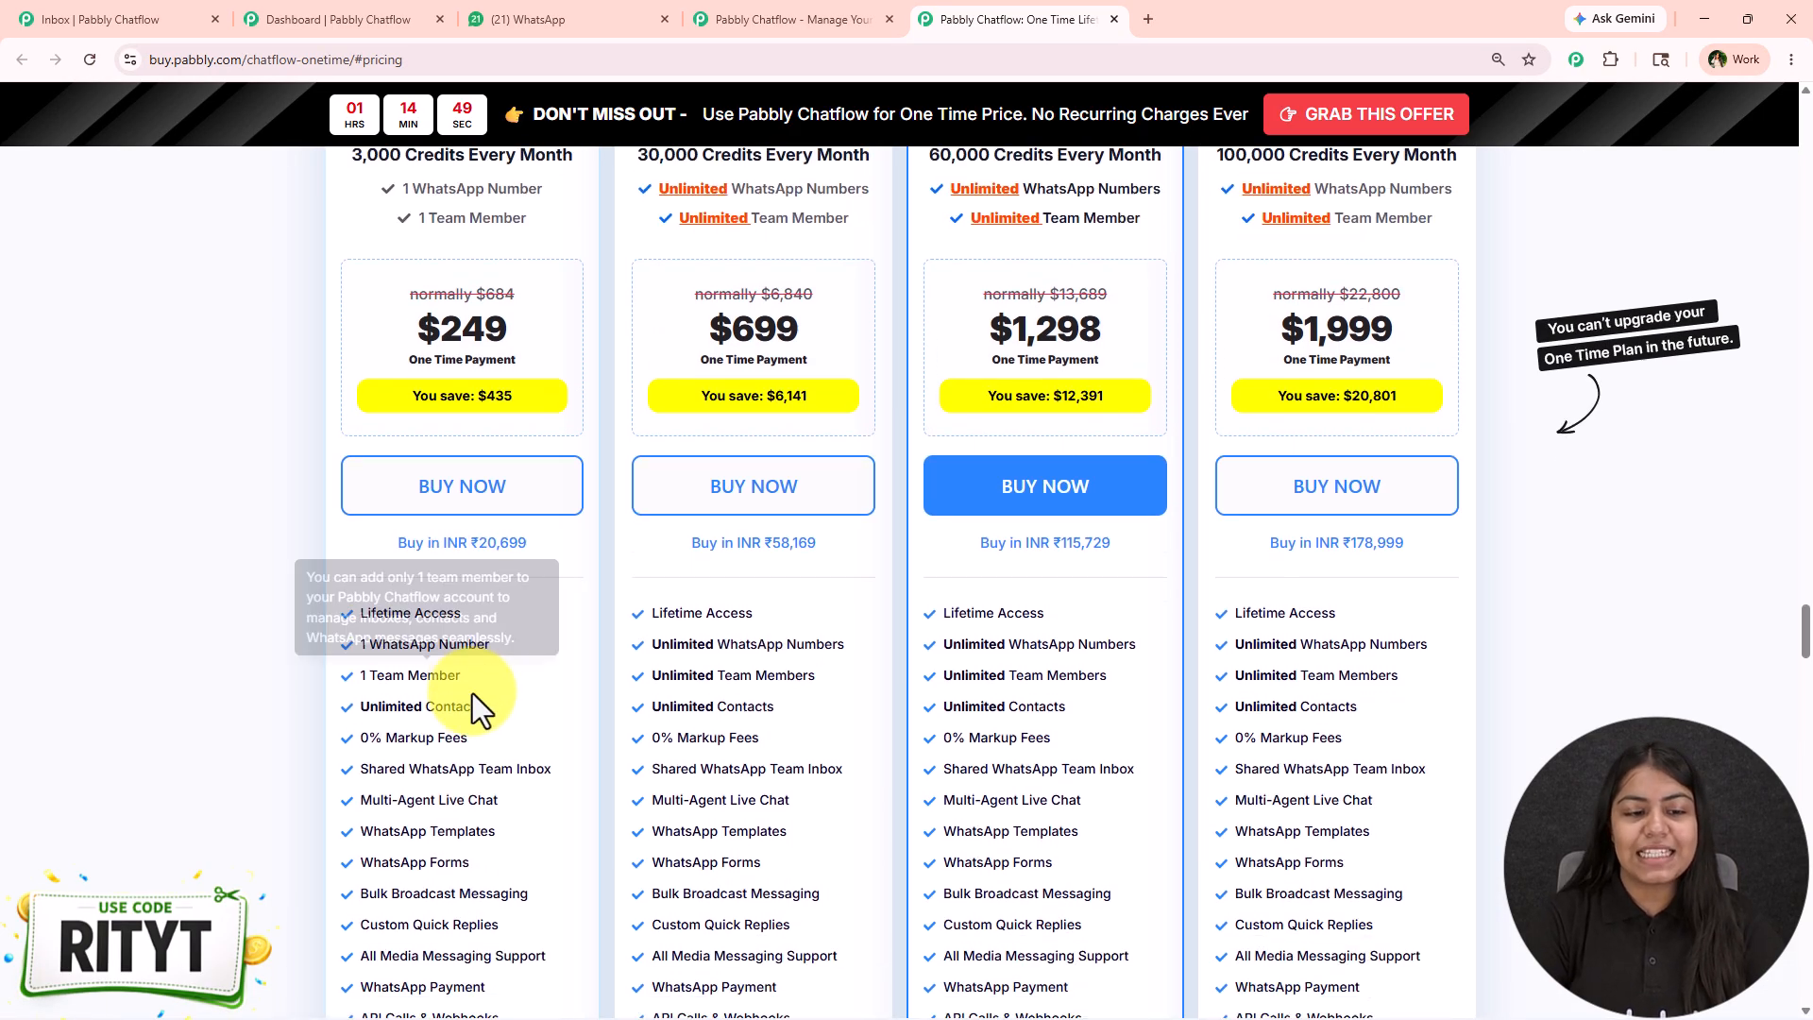
scroll(594, 569, "up", 4)
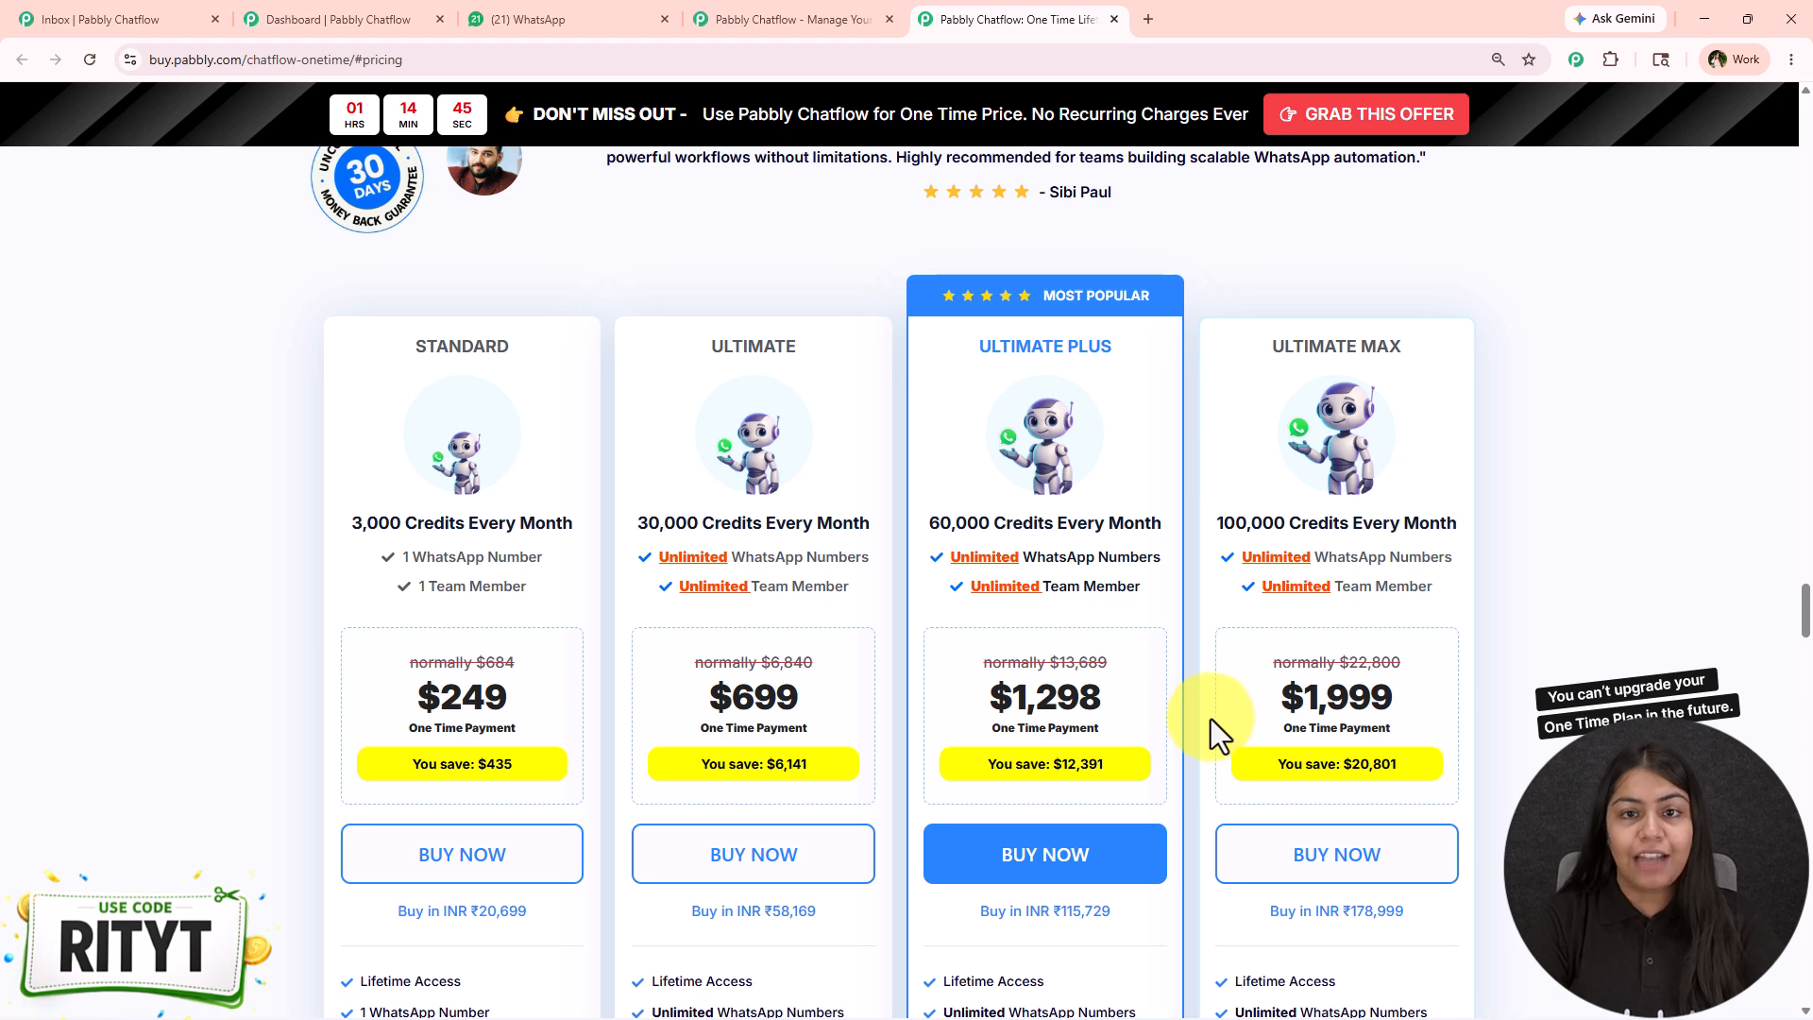
Close the lifetime offer page and review the Chatflow dashboard, including the list of connected WhatsApp numbers.
left_click(425, 10)
left_click(1113, 21)
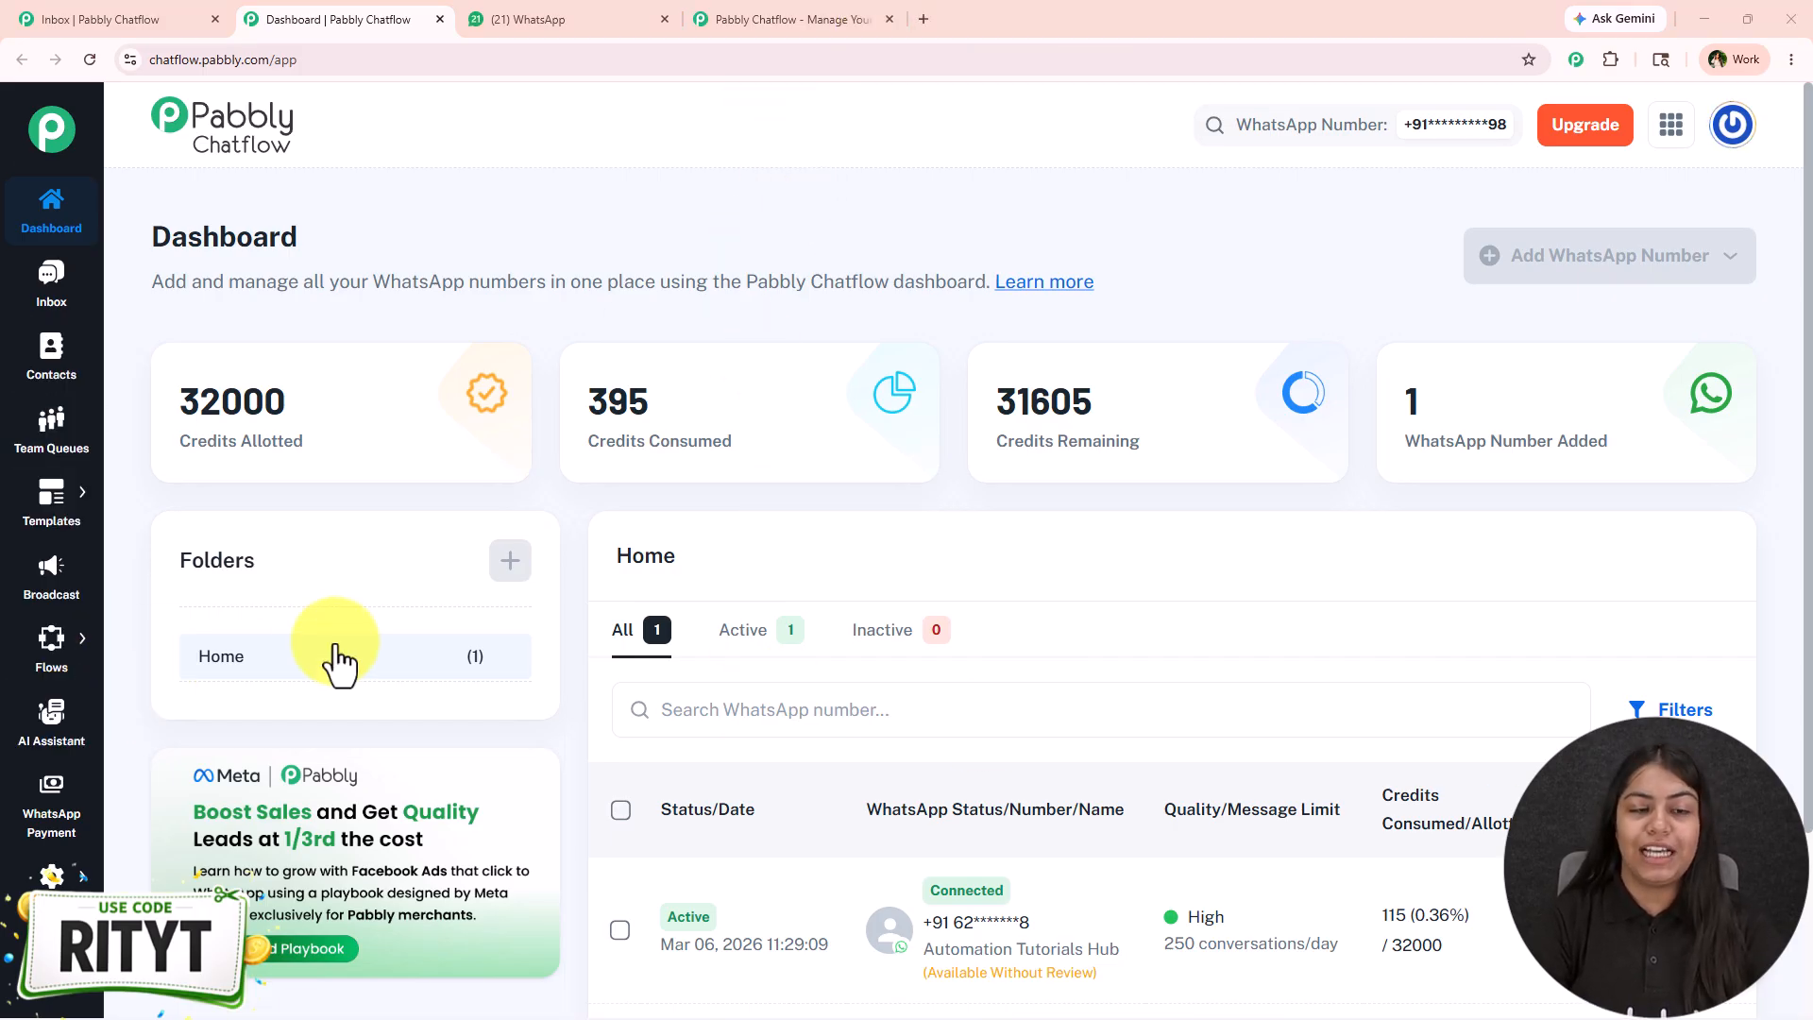
left_click_drag(425, 250, 168, 225)
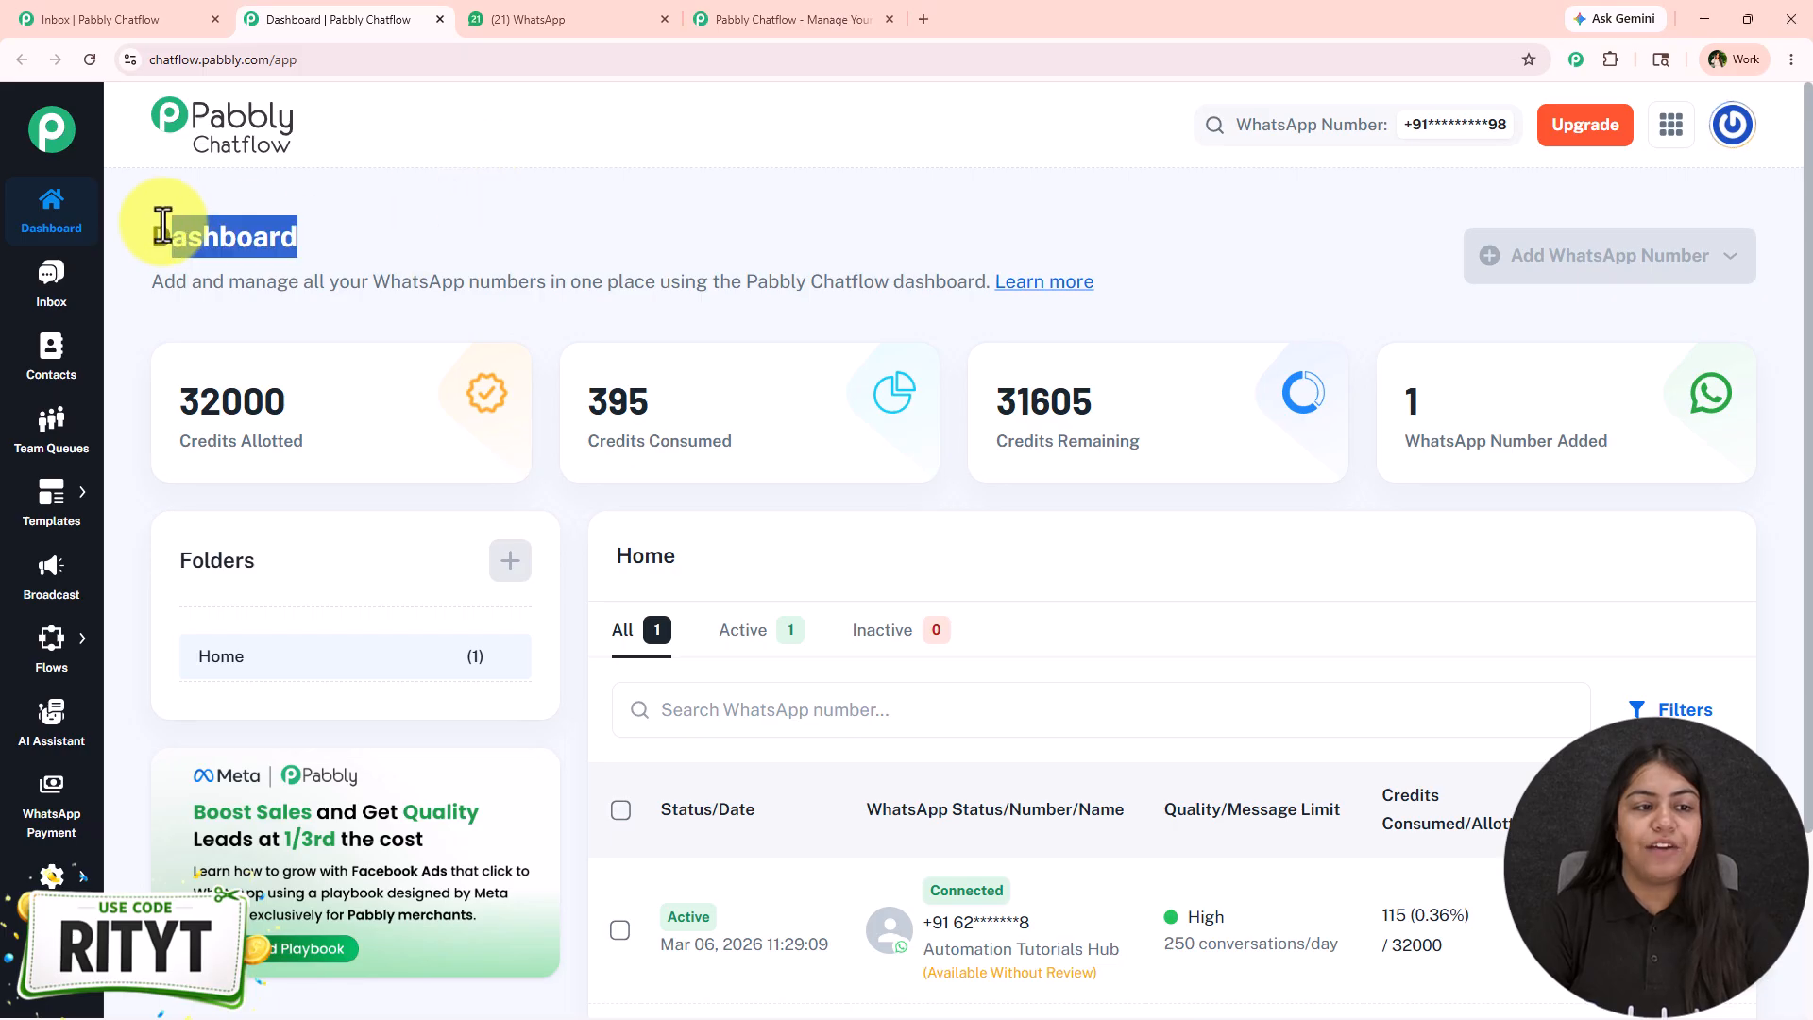
left_click(482, 250)
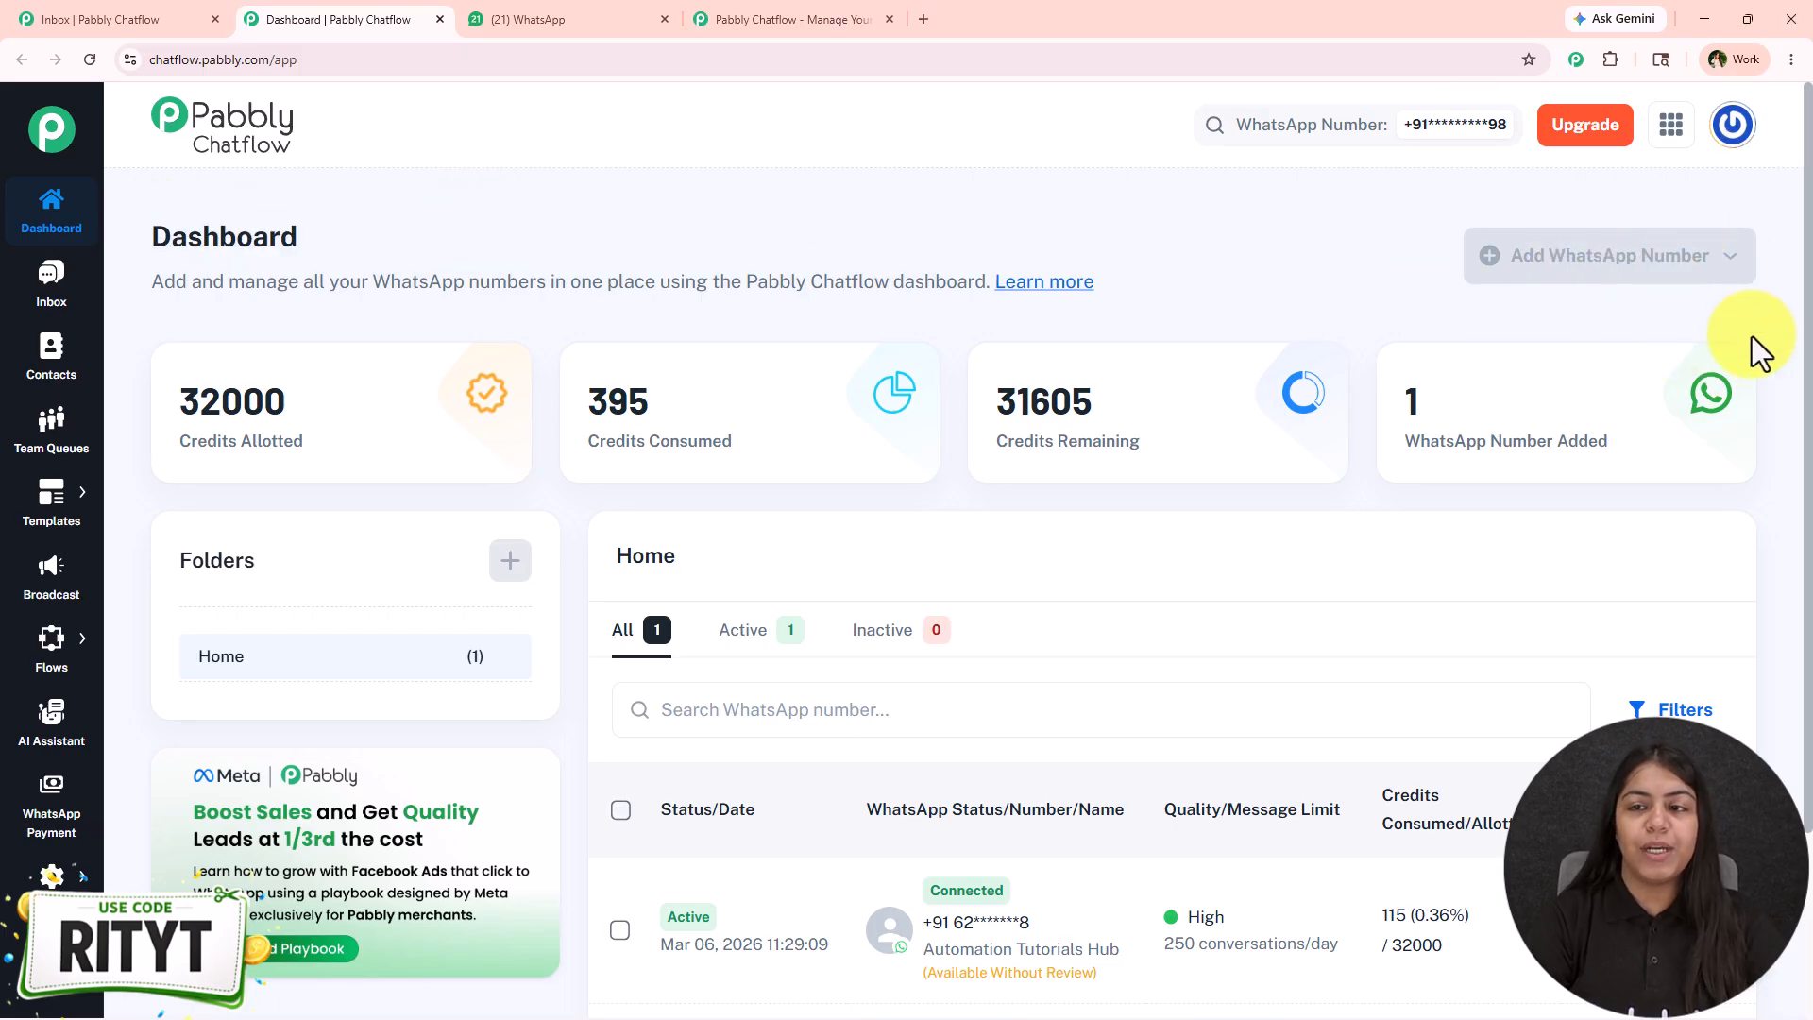
left_click(1445, 128)
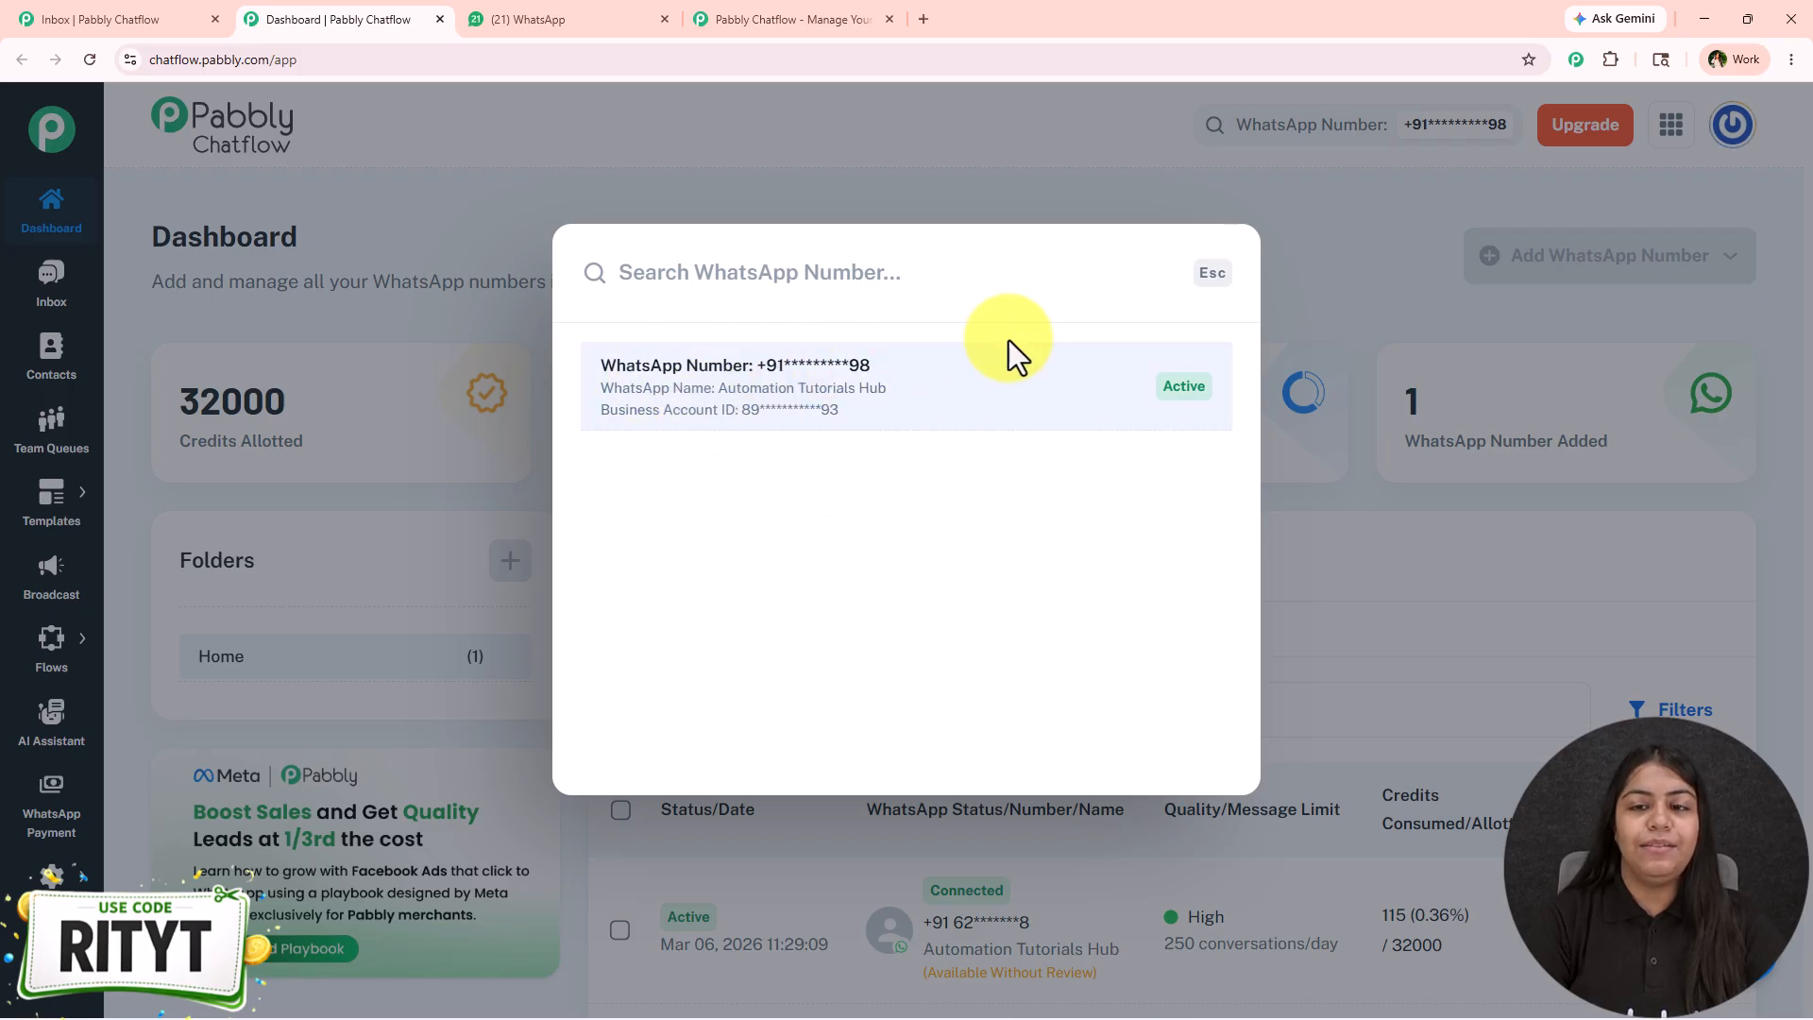
left_click(1271, 318)
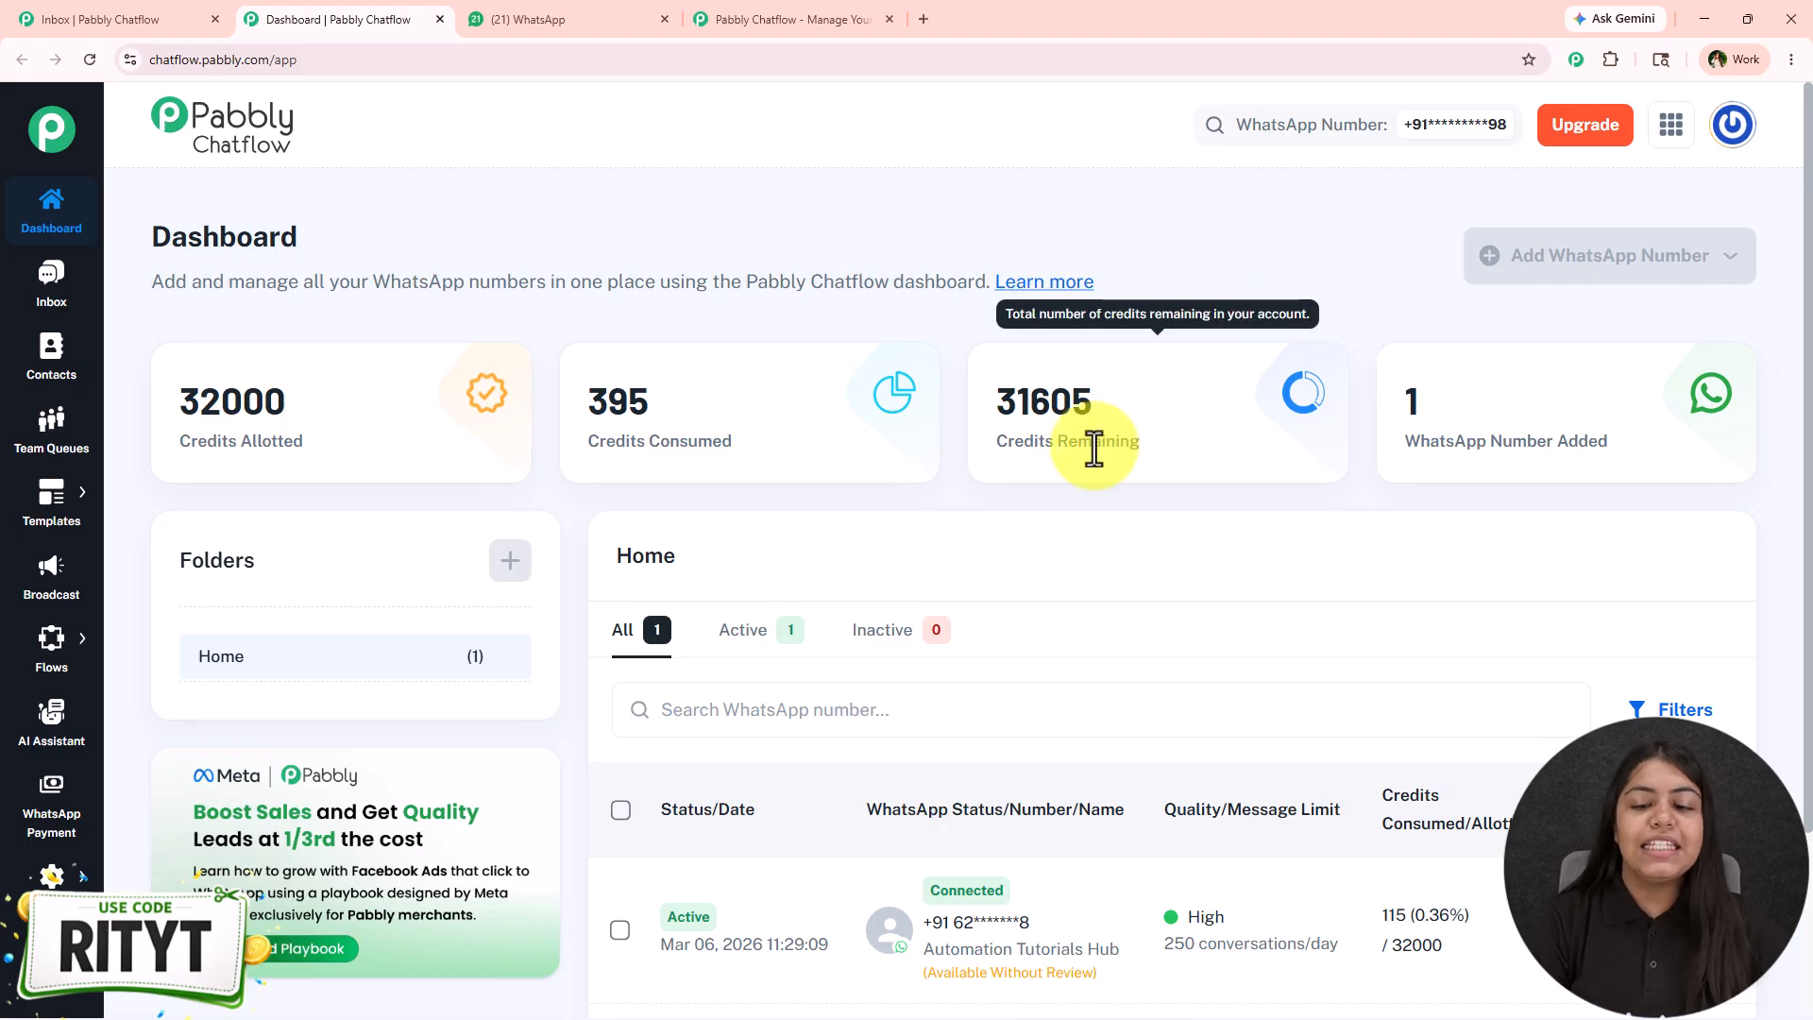
scroll(1123, 652, "down", 1)
scroll(1130, 671, "up", 1)
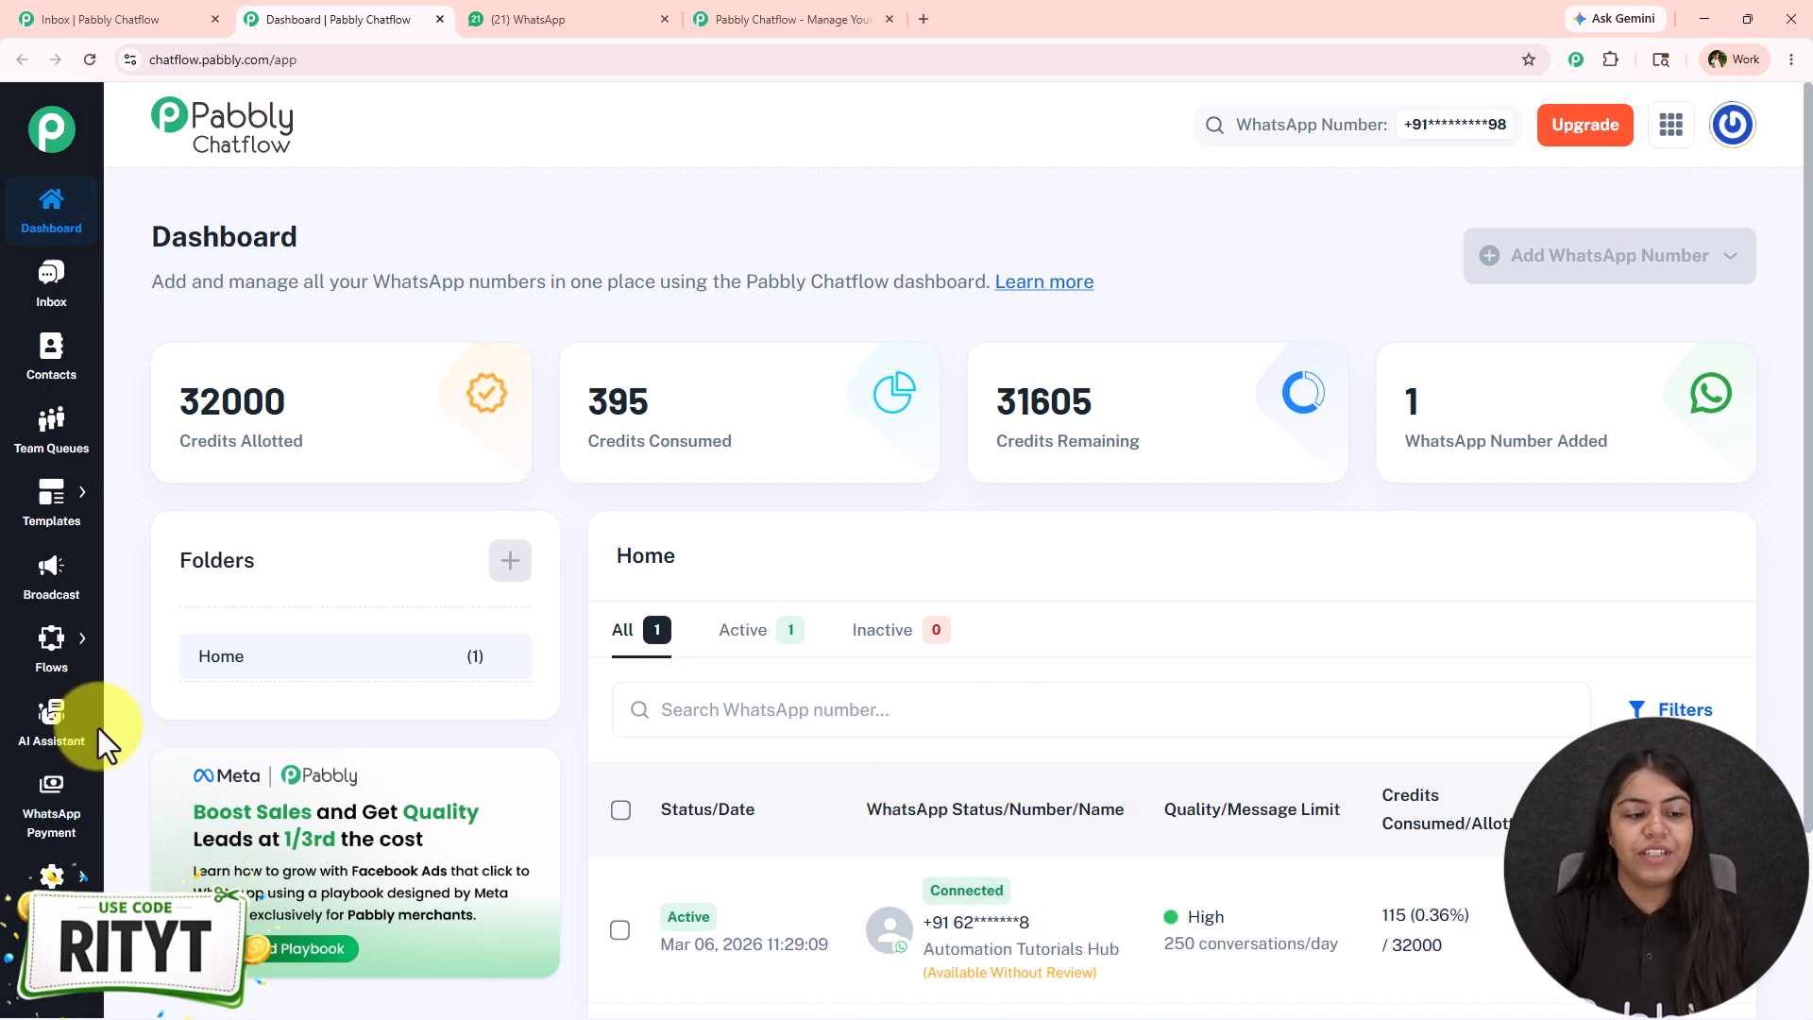
Start a new WhatsApp broadcast of type Broadcast Campaign and enter a broadcast name beginning with "Price Drop".
left_click(46, 580)
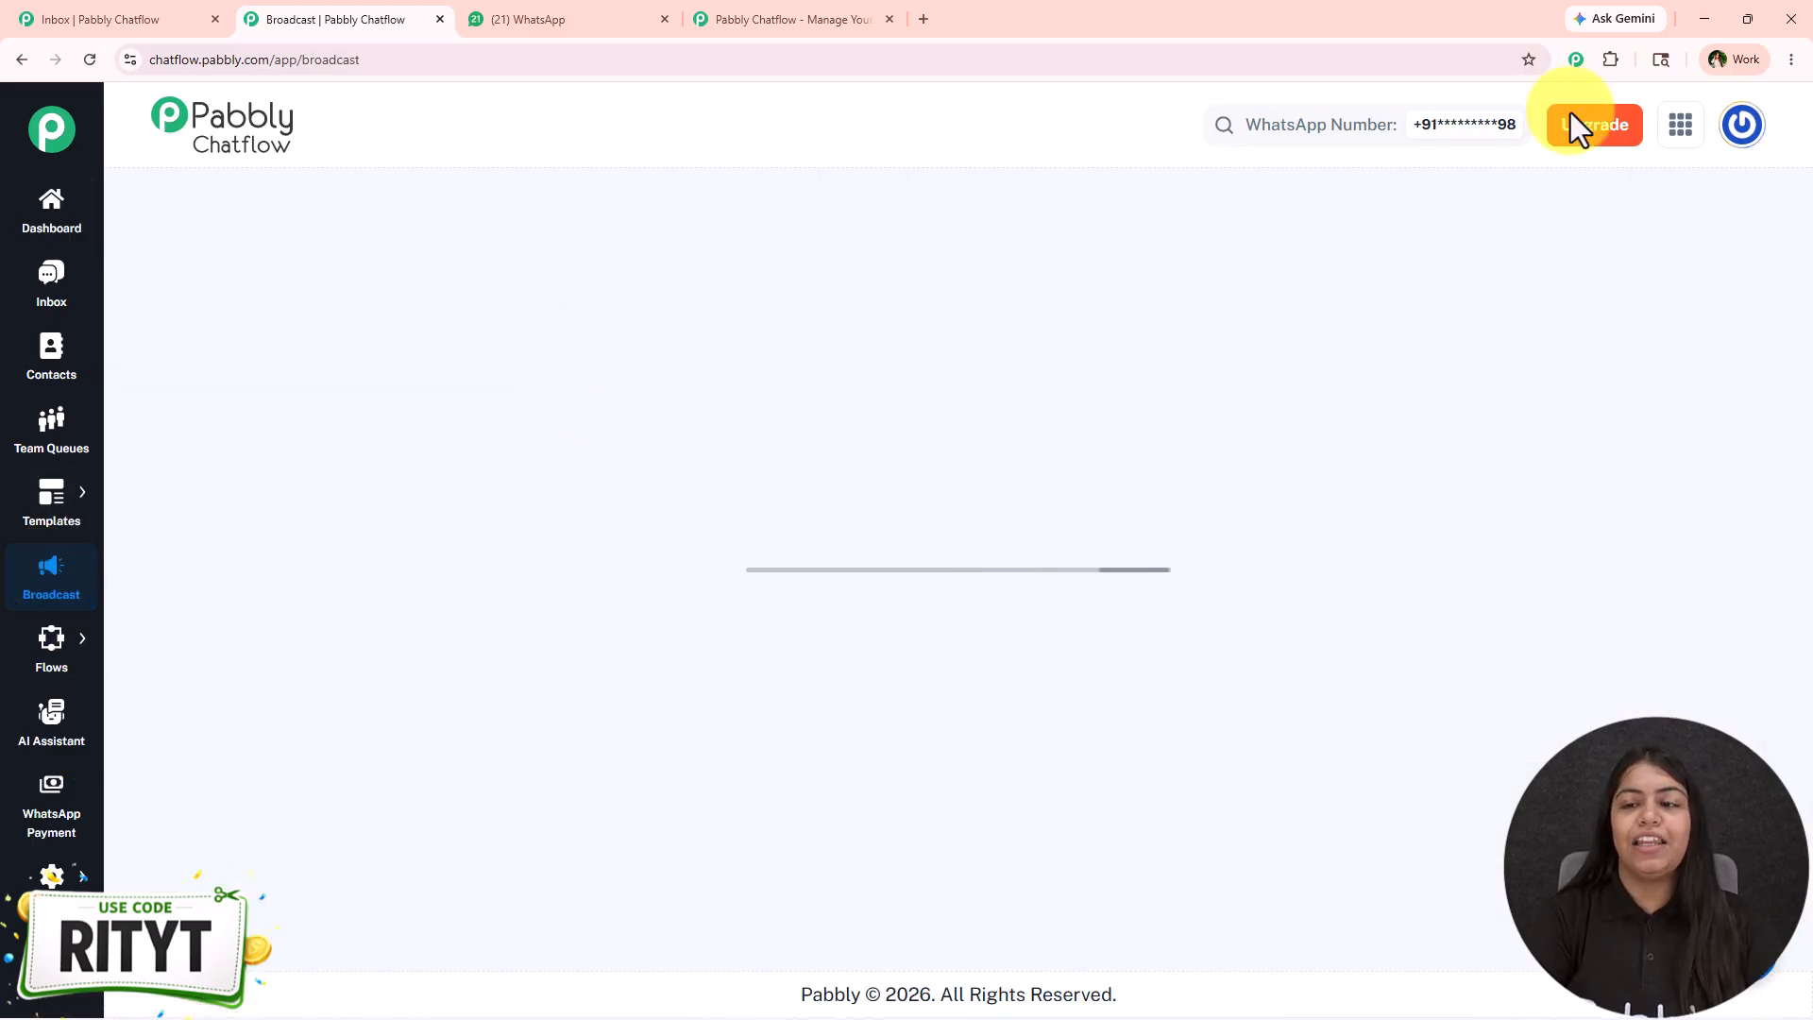
left_click(1648, 274)
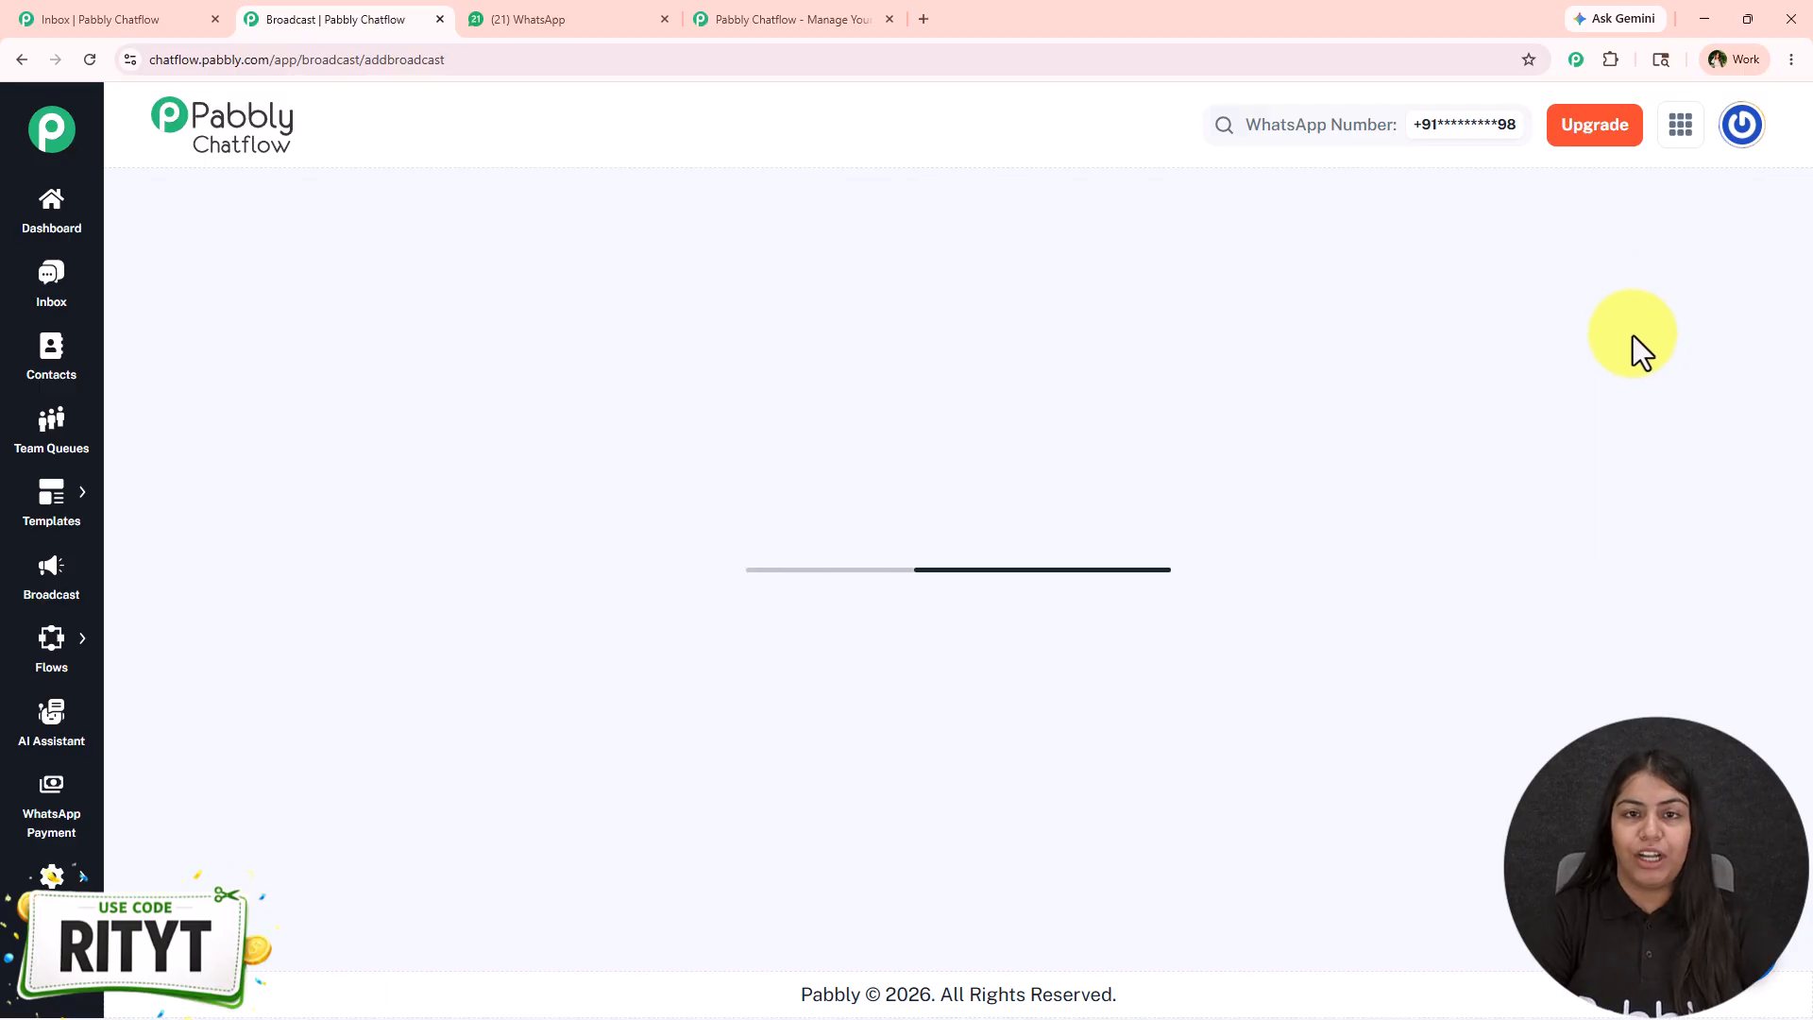
left_click(371, 490)
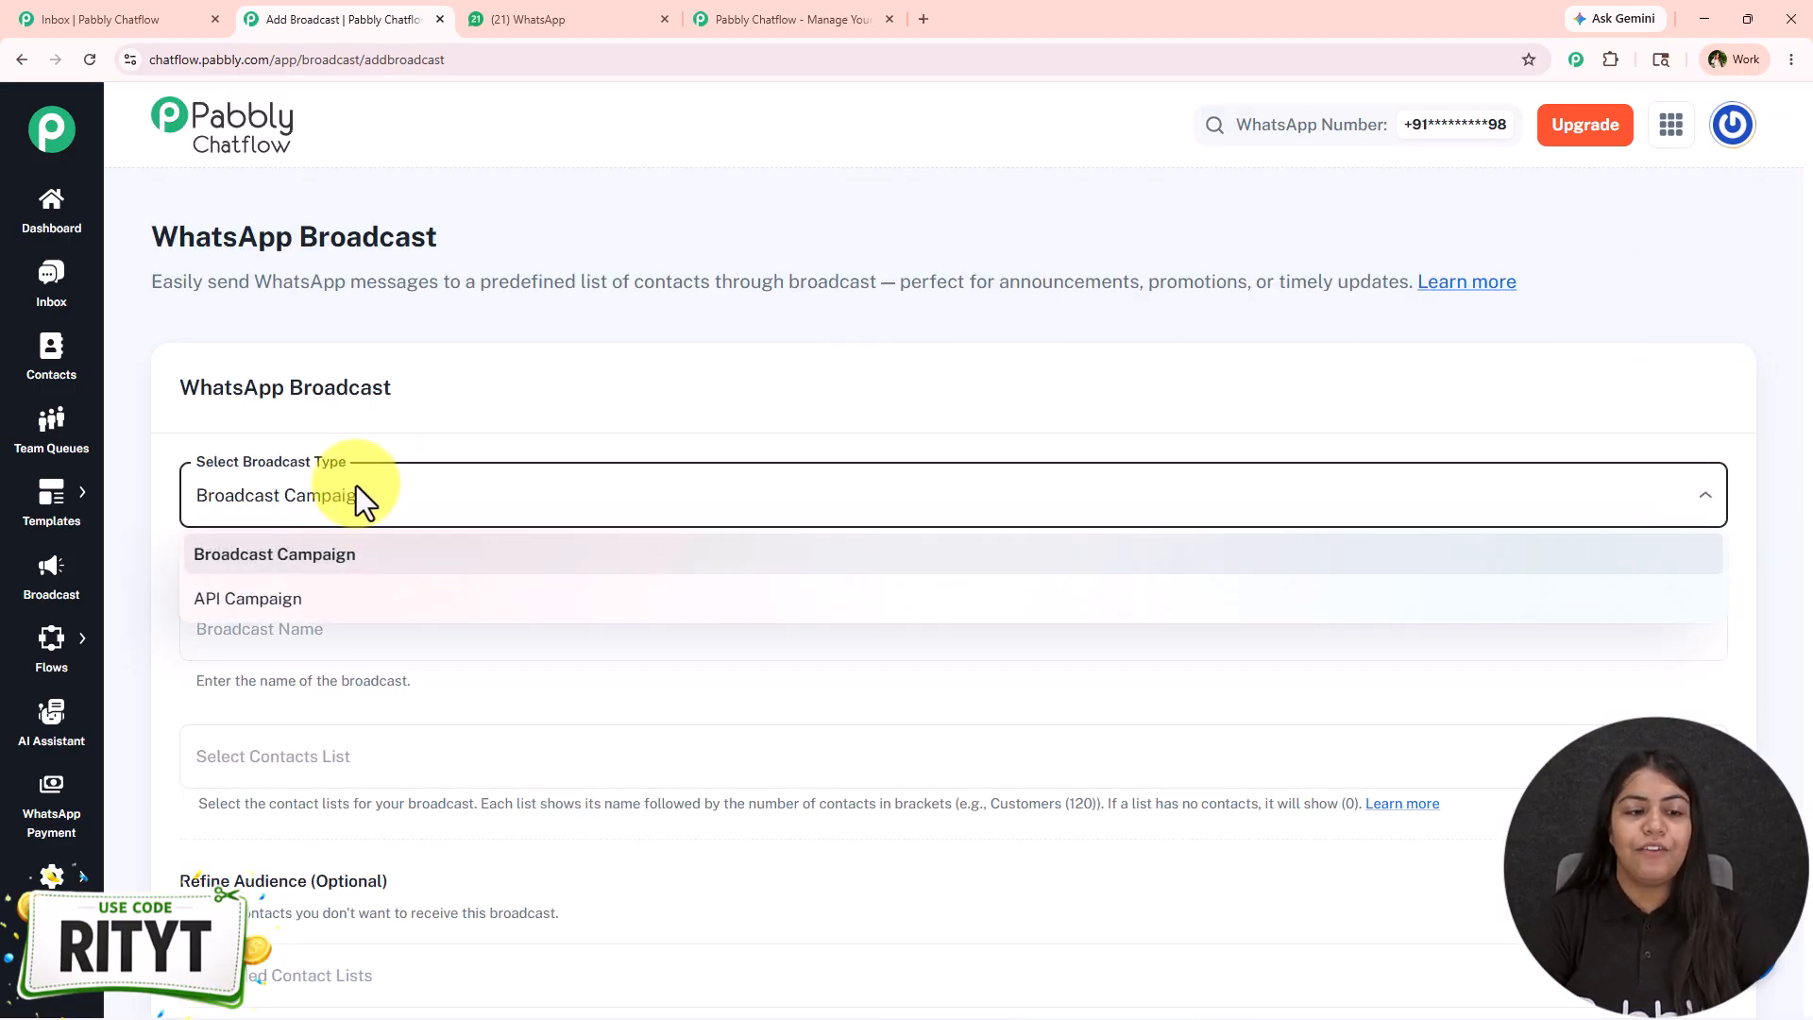
left_click(365, 564)
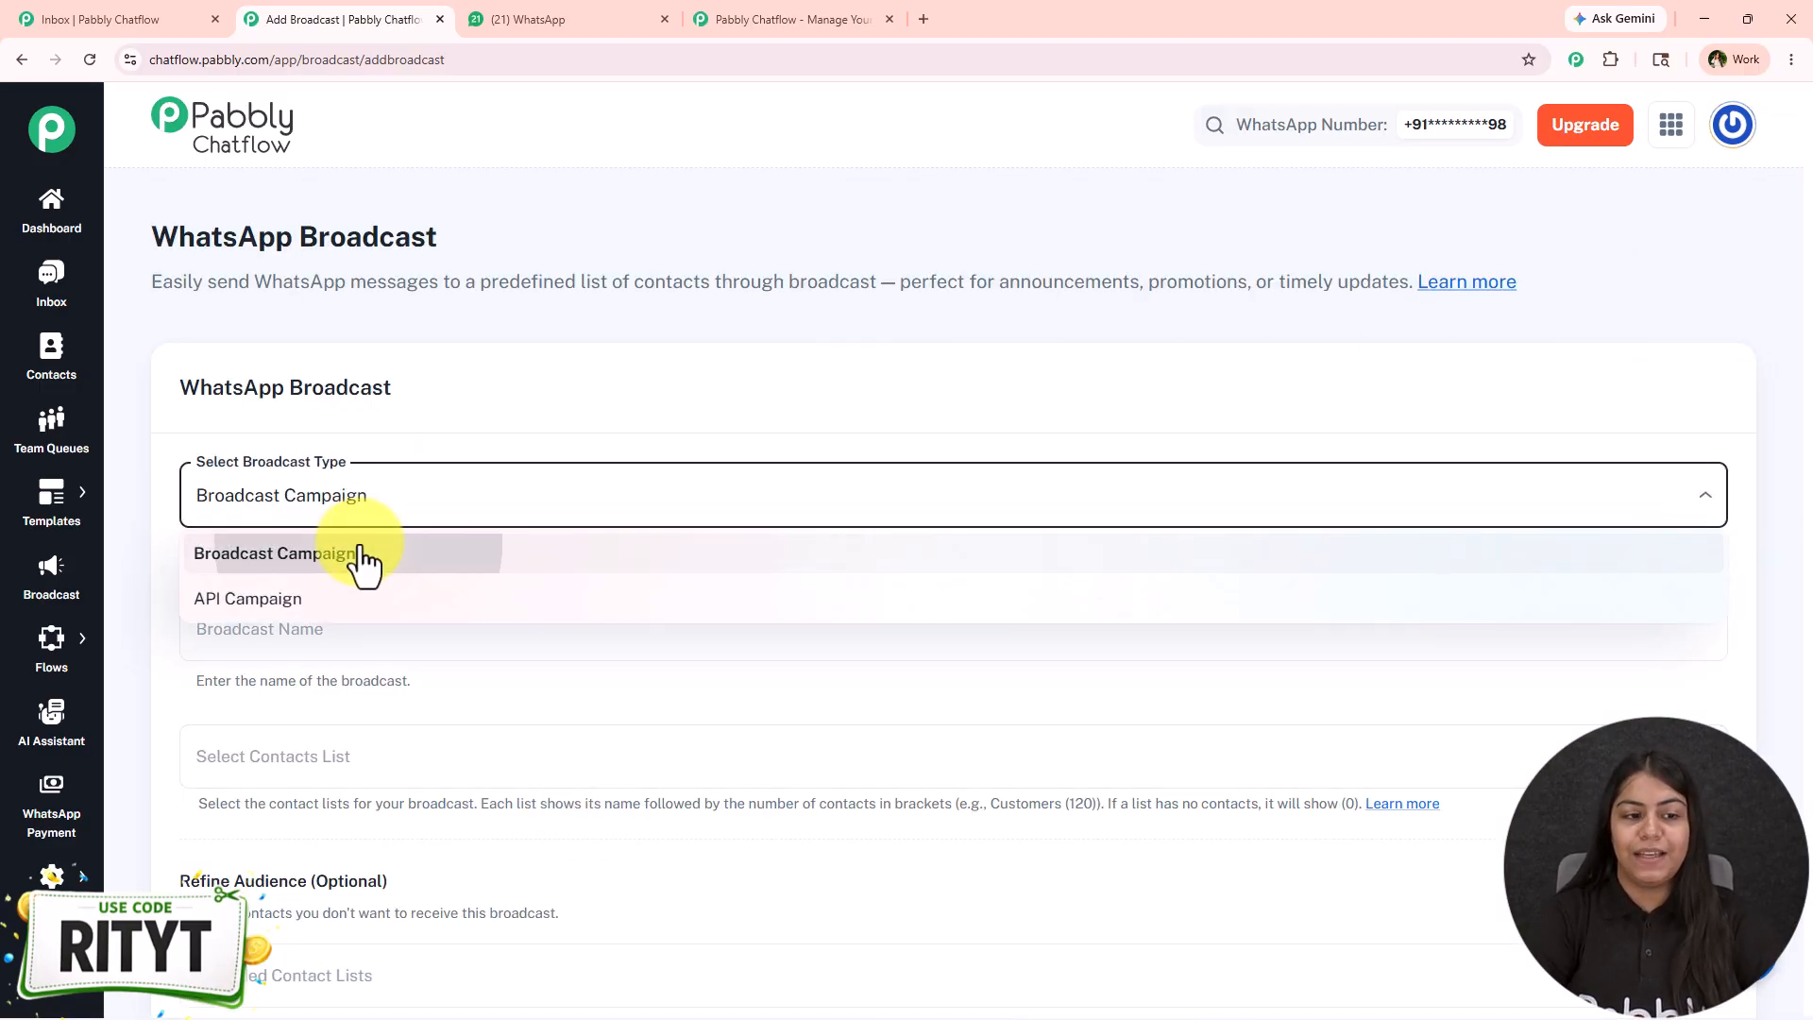
scroll(504, 421, "down", 2)
left_click(498, 427)
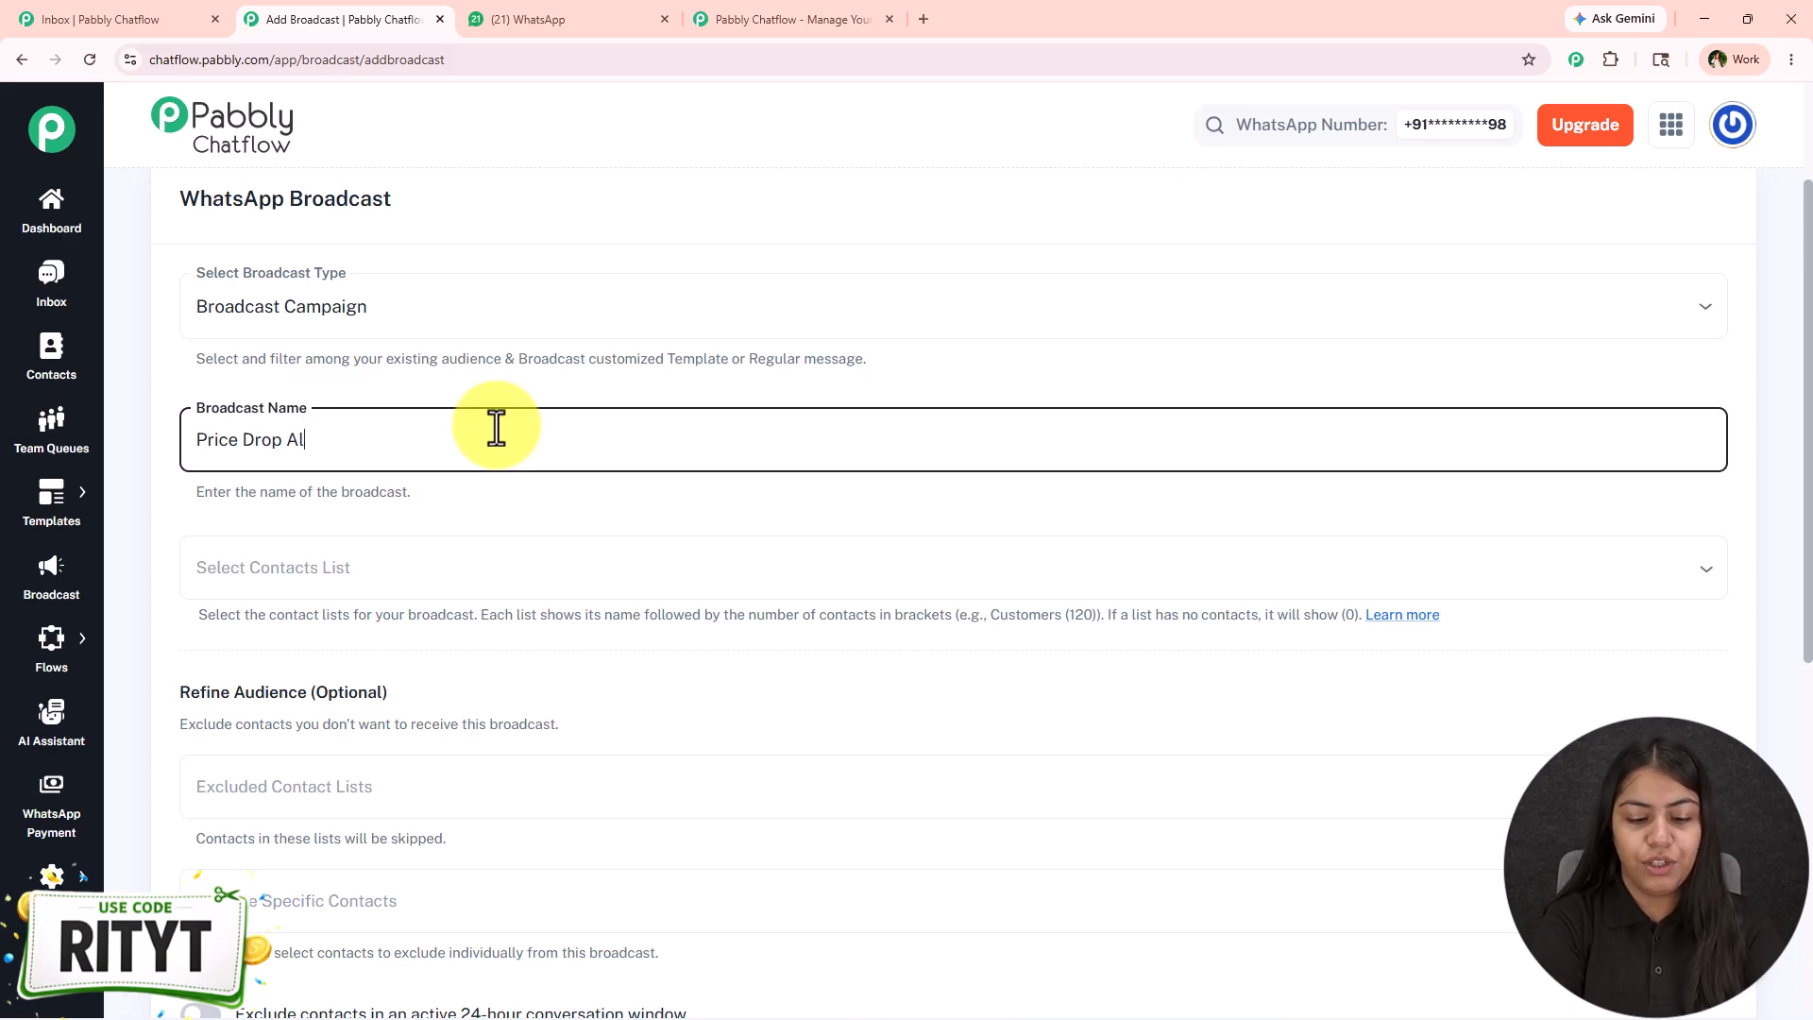
View the contact lists that can be chosen for the broadcast without selecting one.
scroll(522, 417, "down", 4)
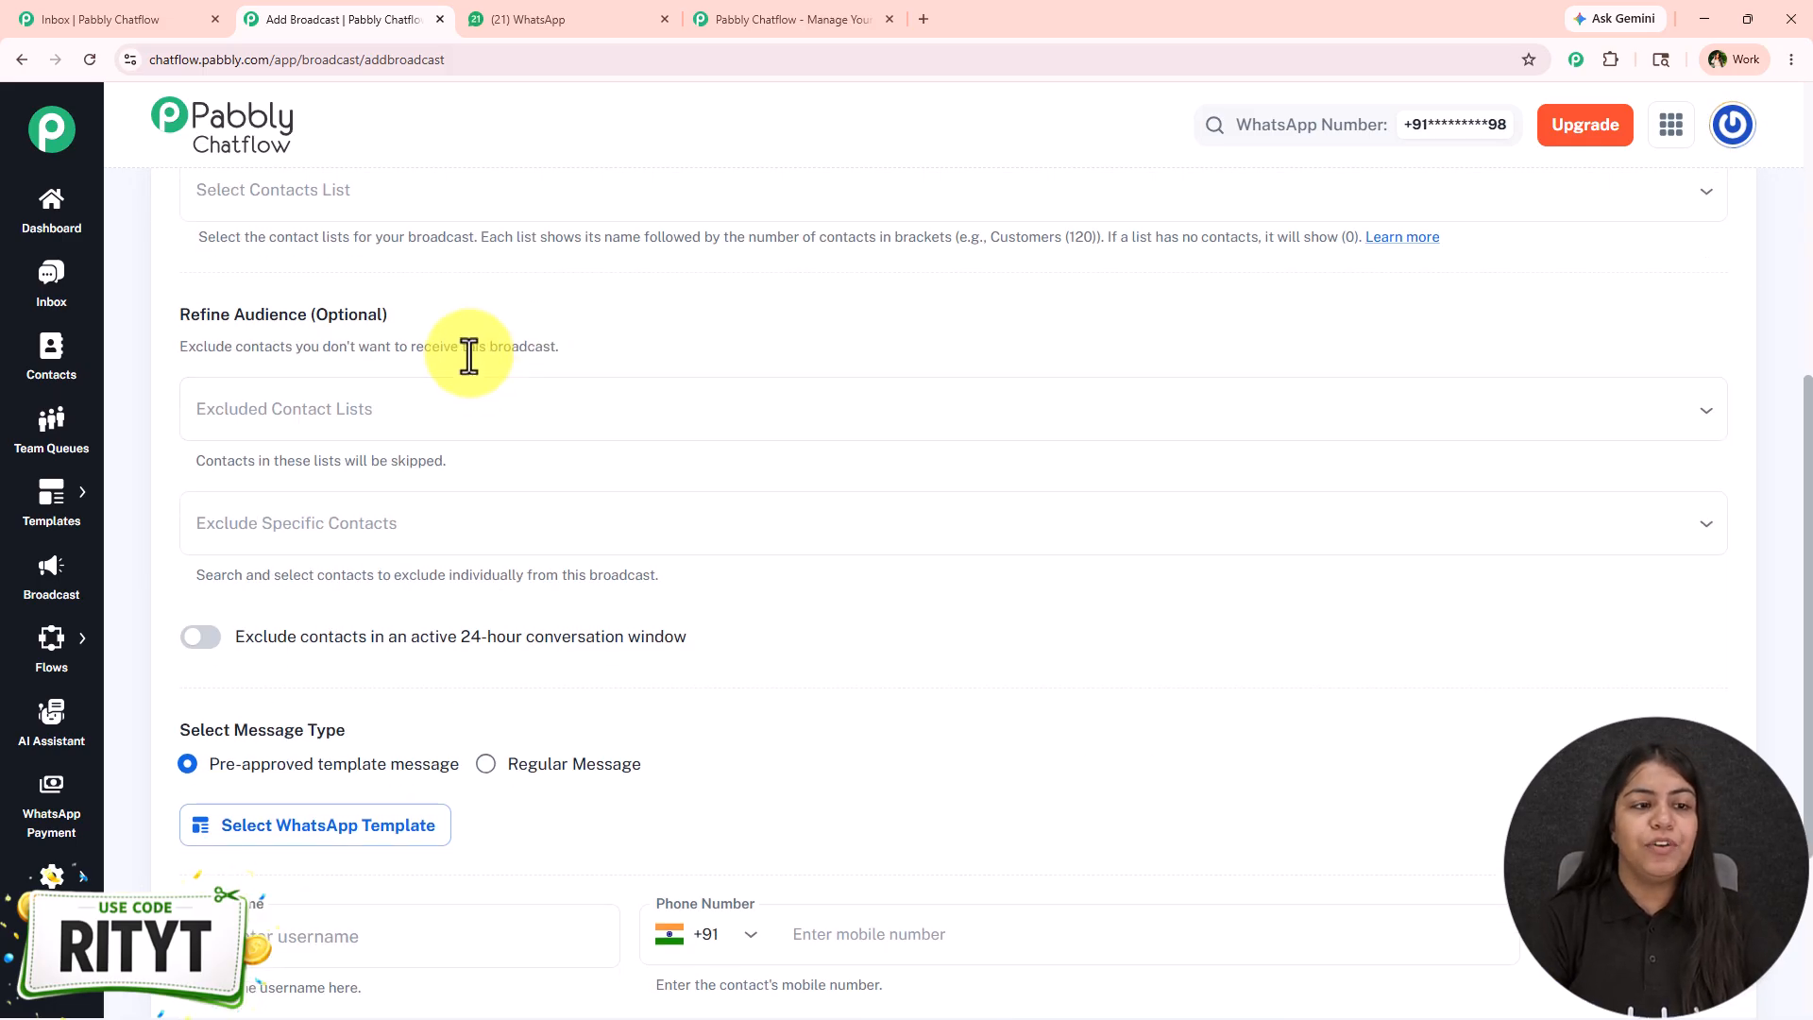
scroll(473, 352, "up", 1)
left_click(397, 288)
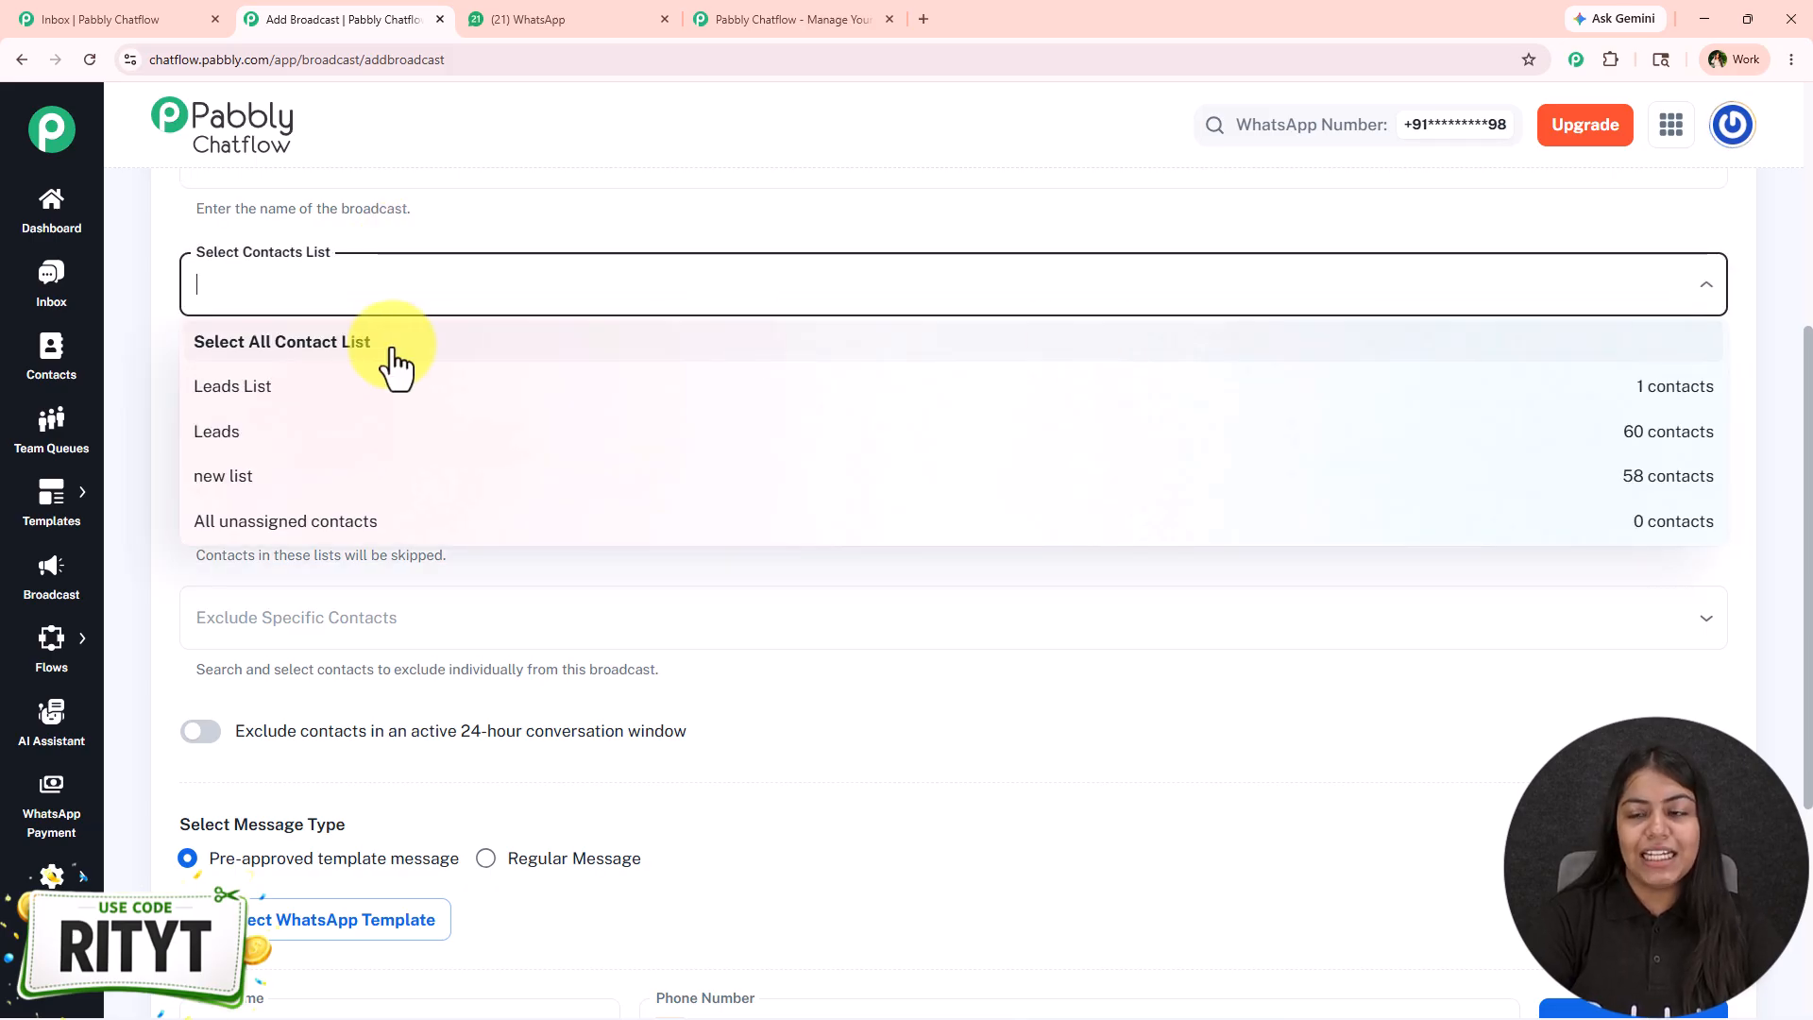
left_click(684, 242)
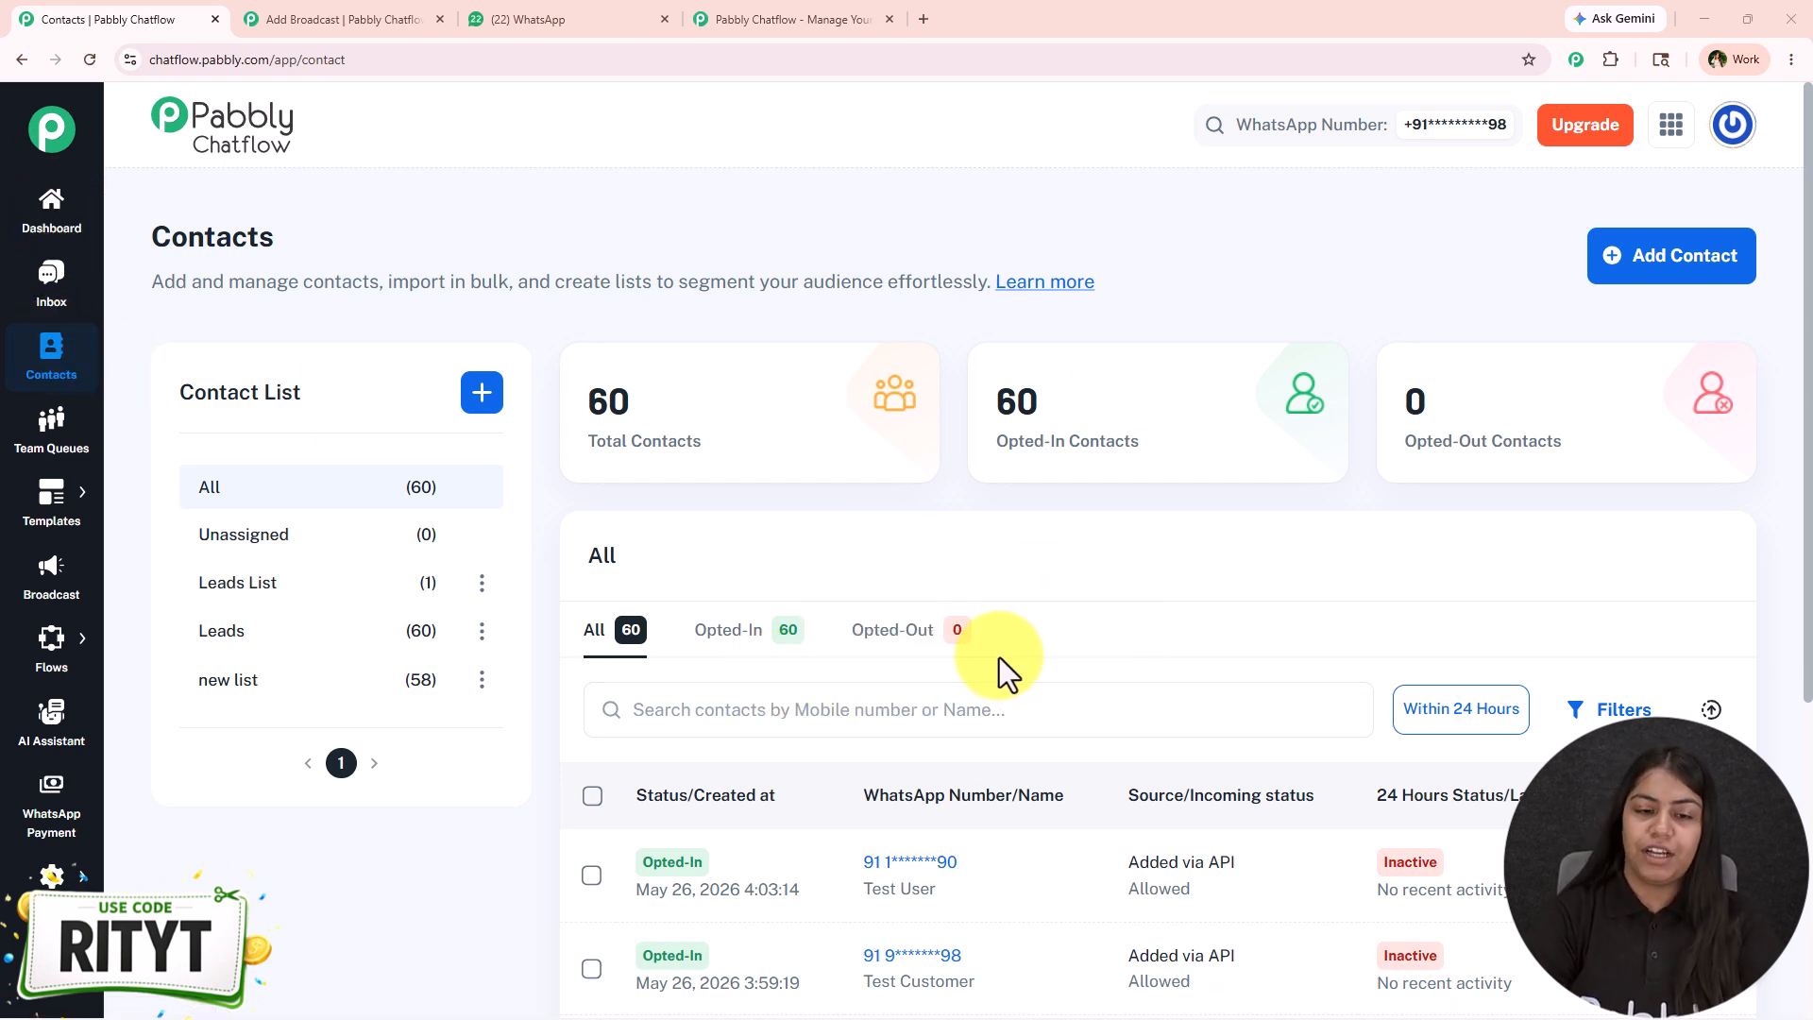
On the Contacts page, examine the form for adding a contact list and its condition settings, and close it without saving.
scroll(991, 652, "down", 1)
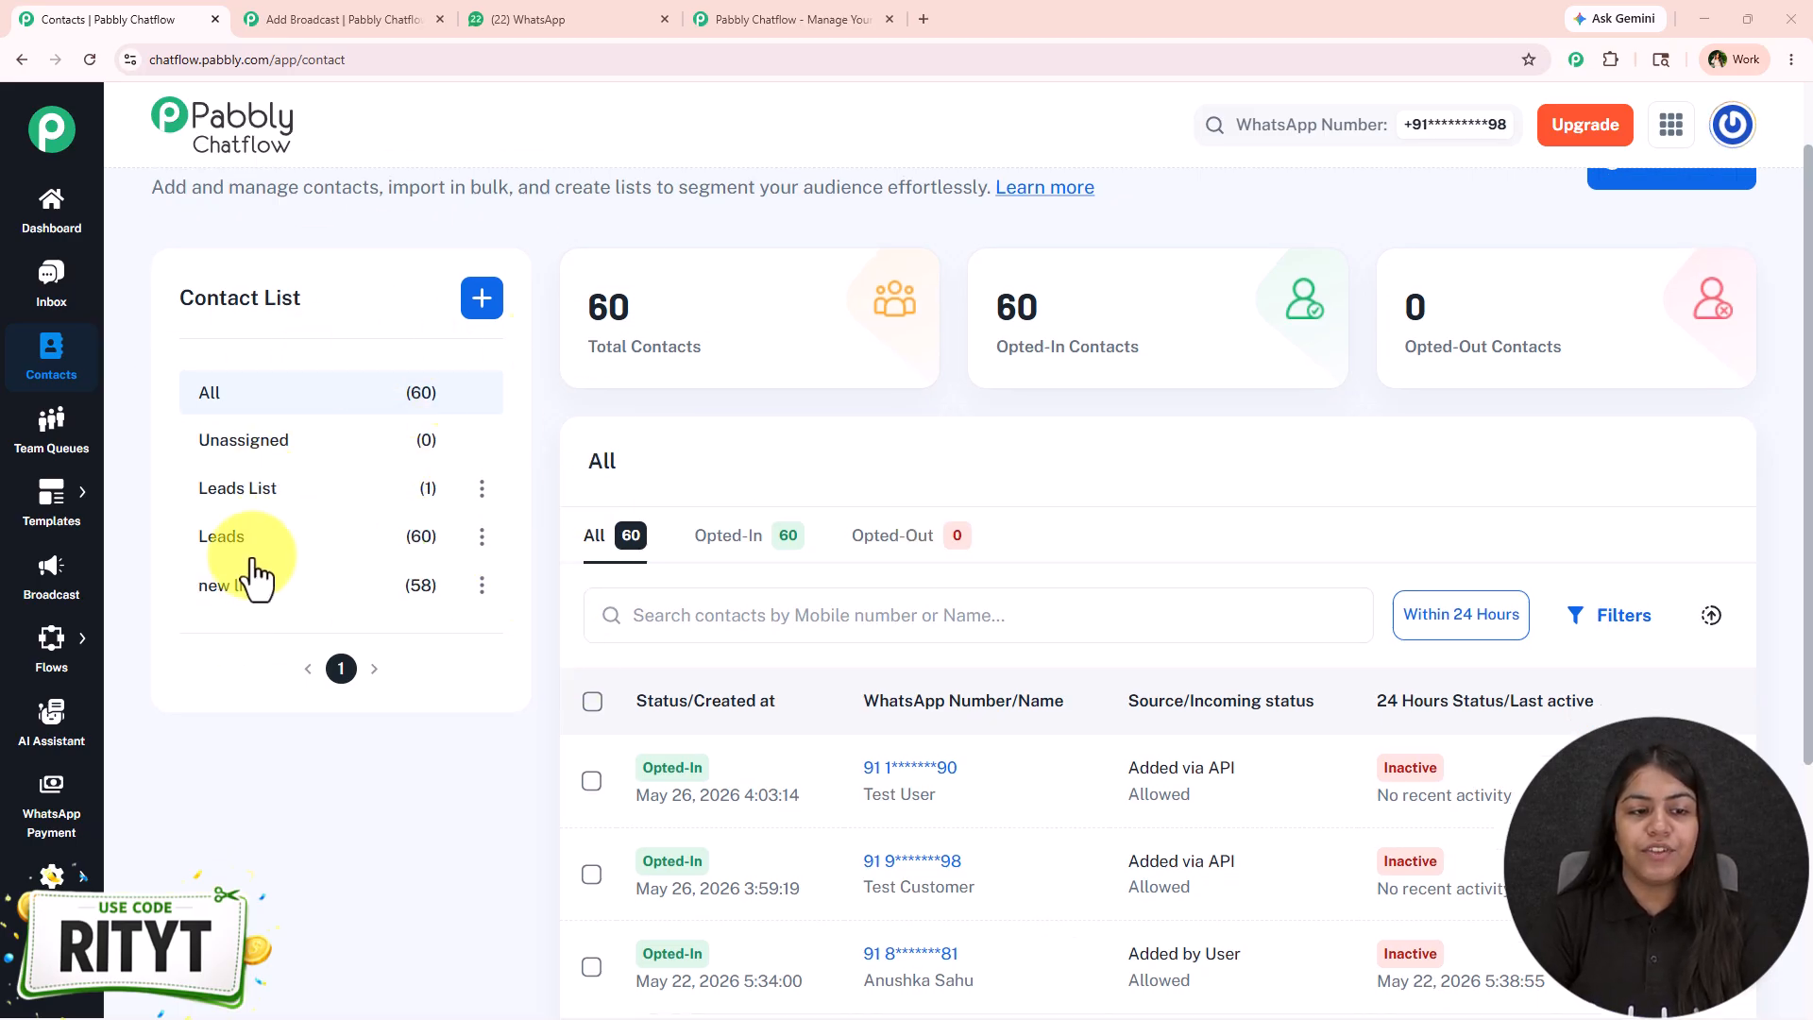
left_click(482, 300)
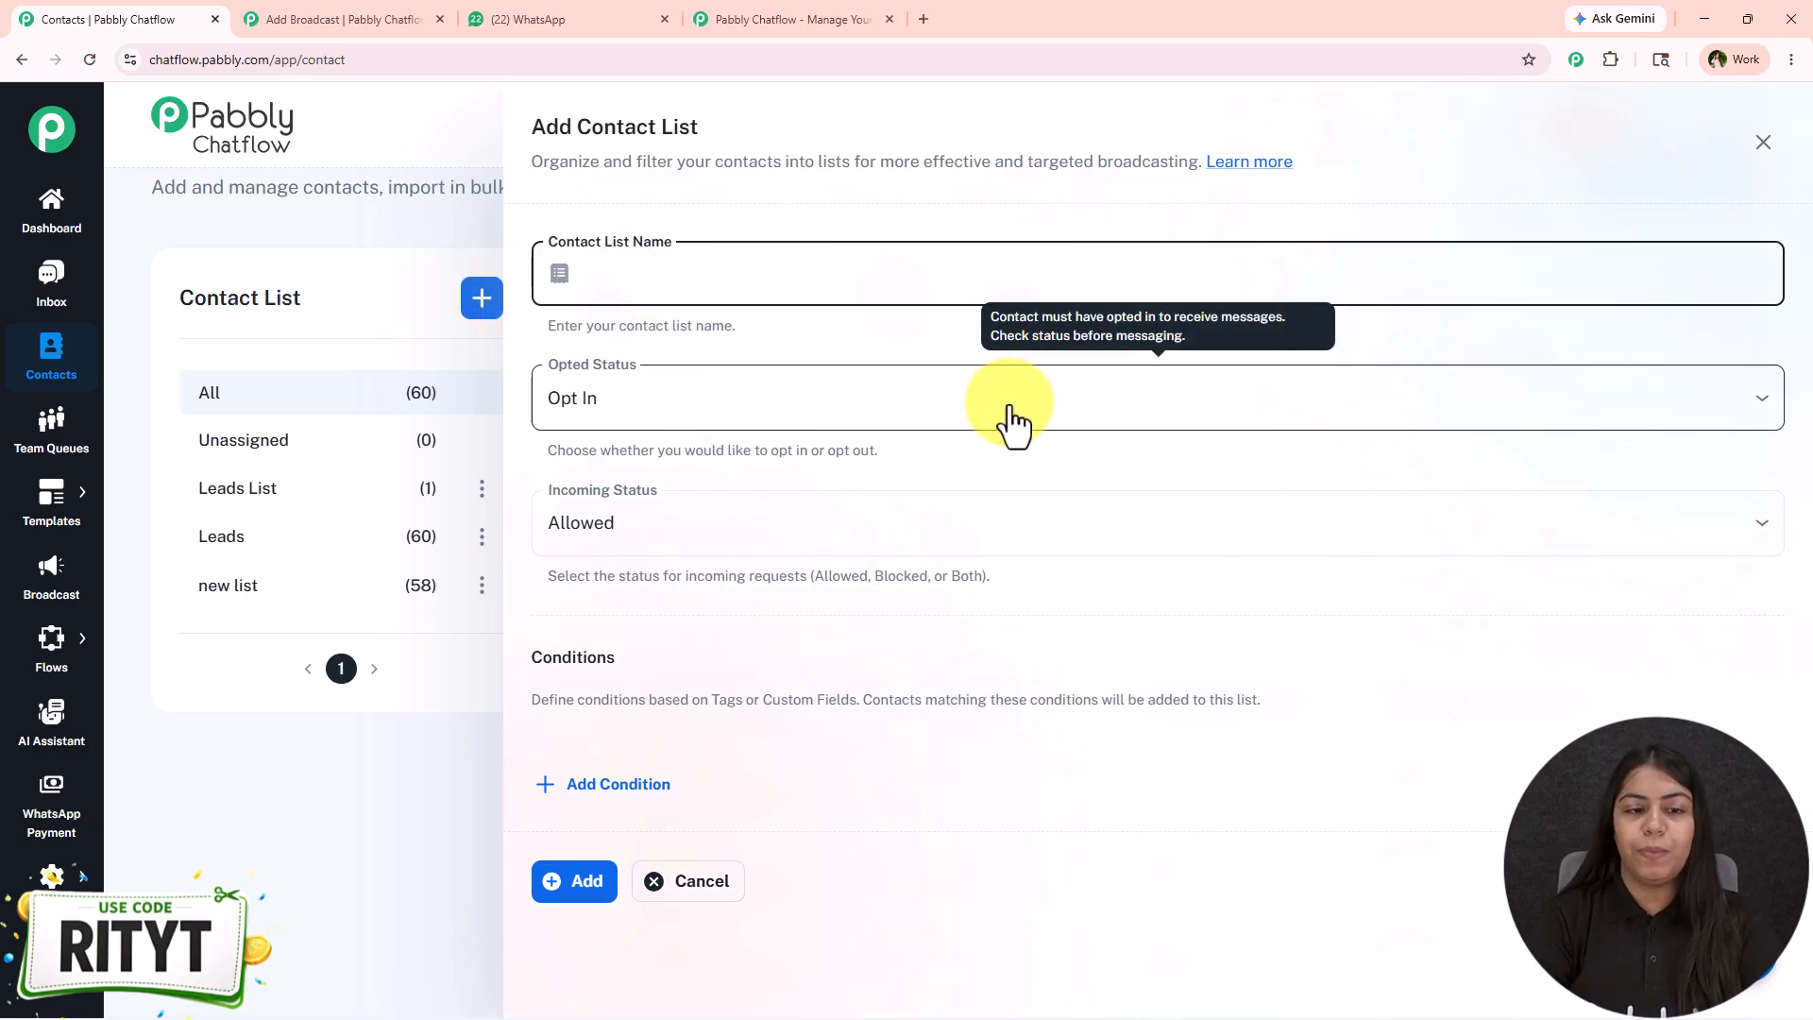
left_click(595, 784)
scroll(746, 585, "down", 1)
scroll(1606, 491, "up", 1)
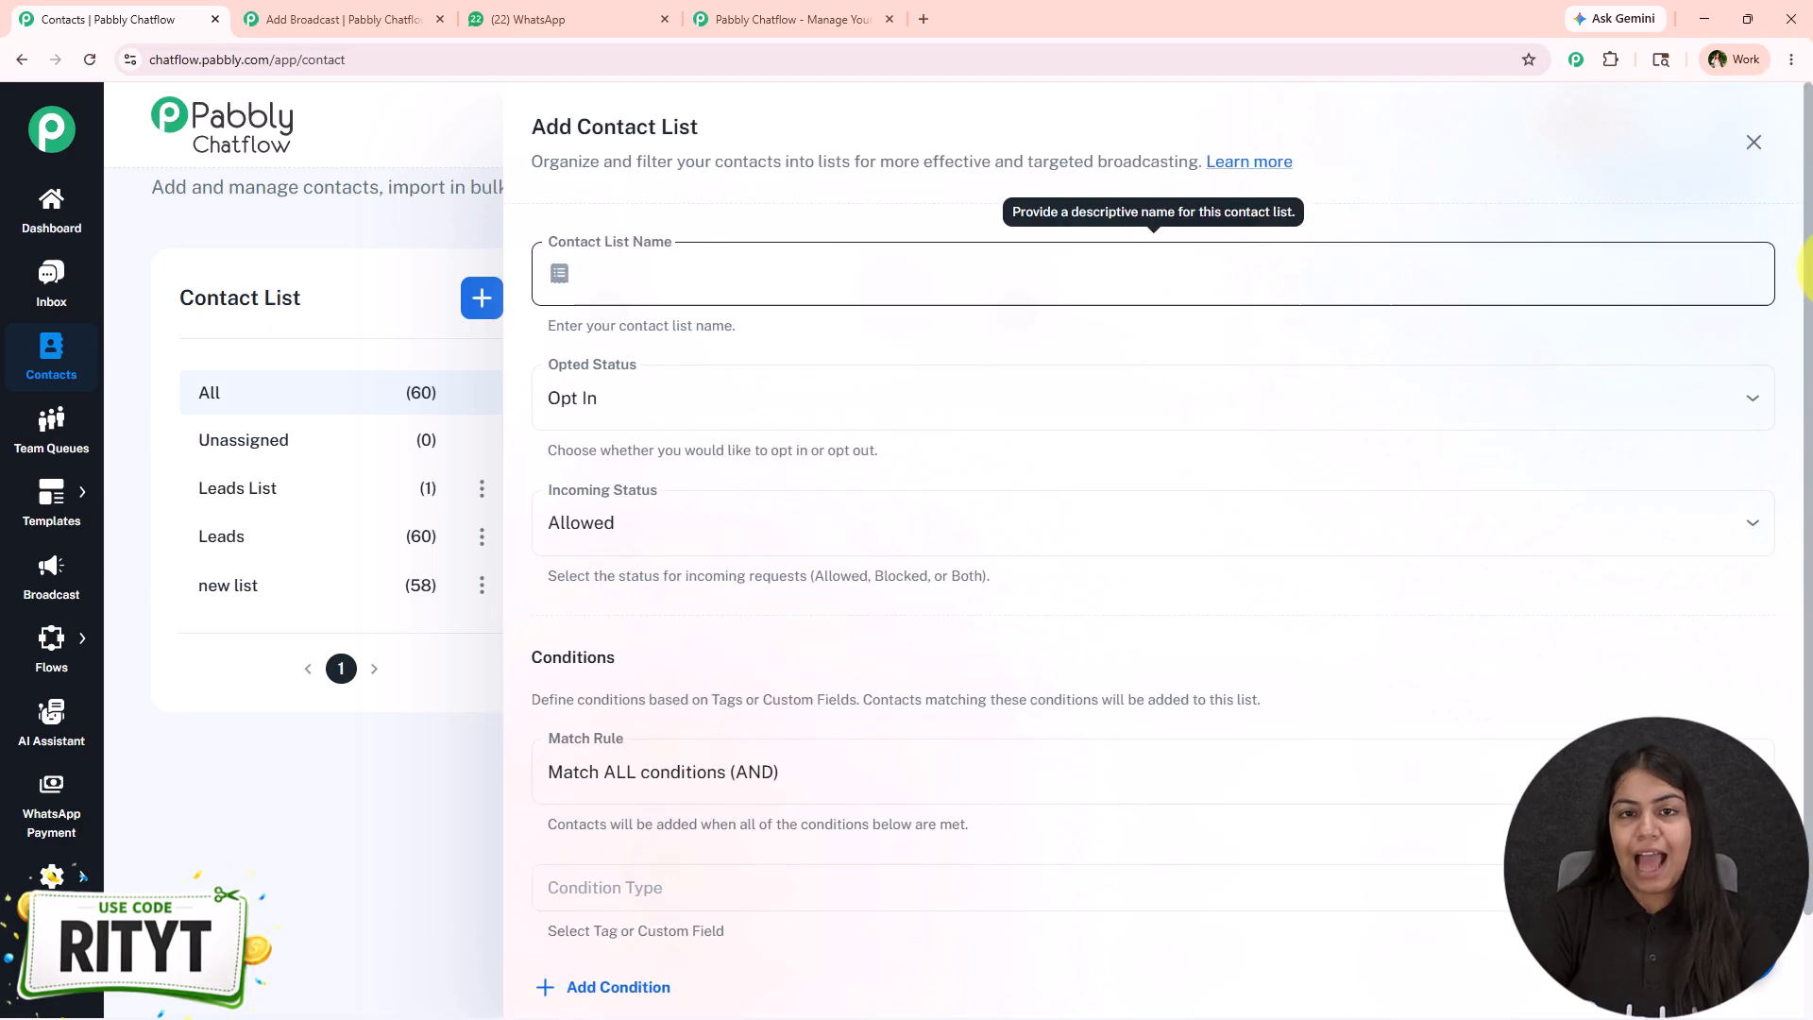
left_click(1754, 142)
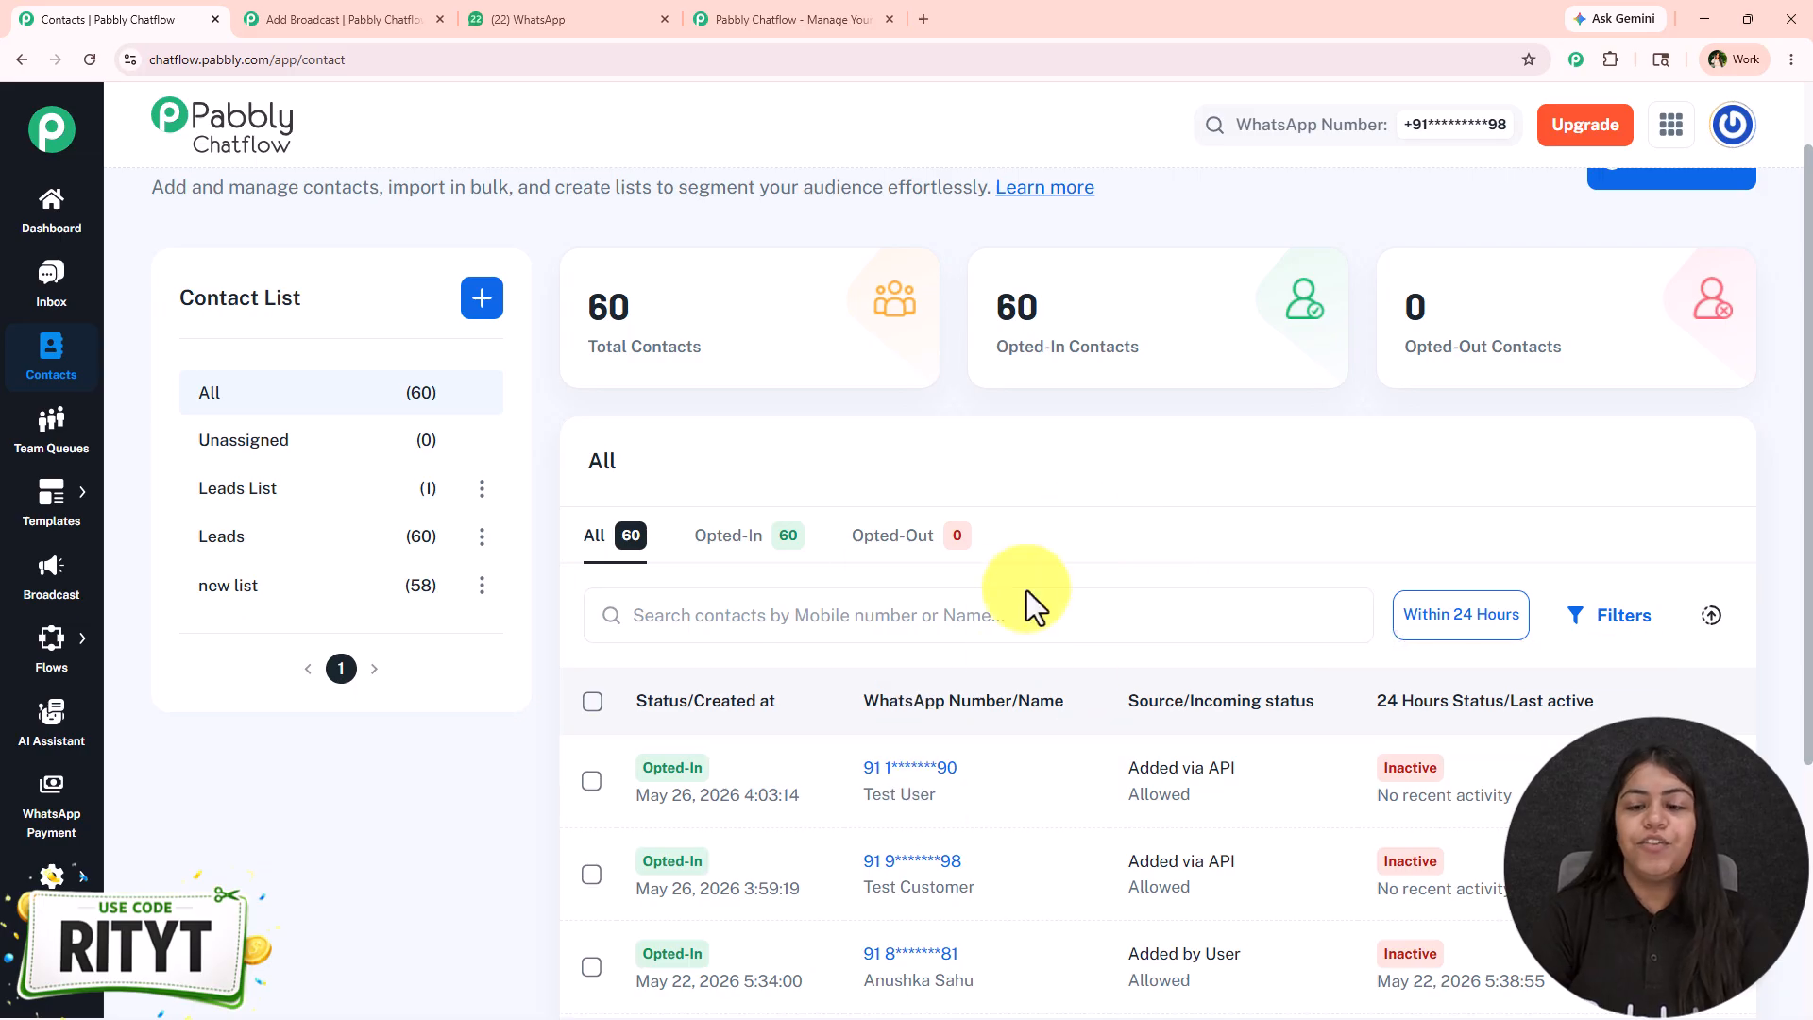
Look at the form for adding a single contact or bulk contacts and close it without saving.
scroll(1034, 614, "up", 1)
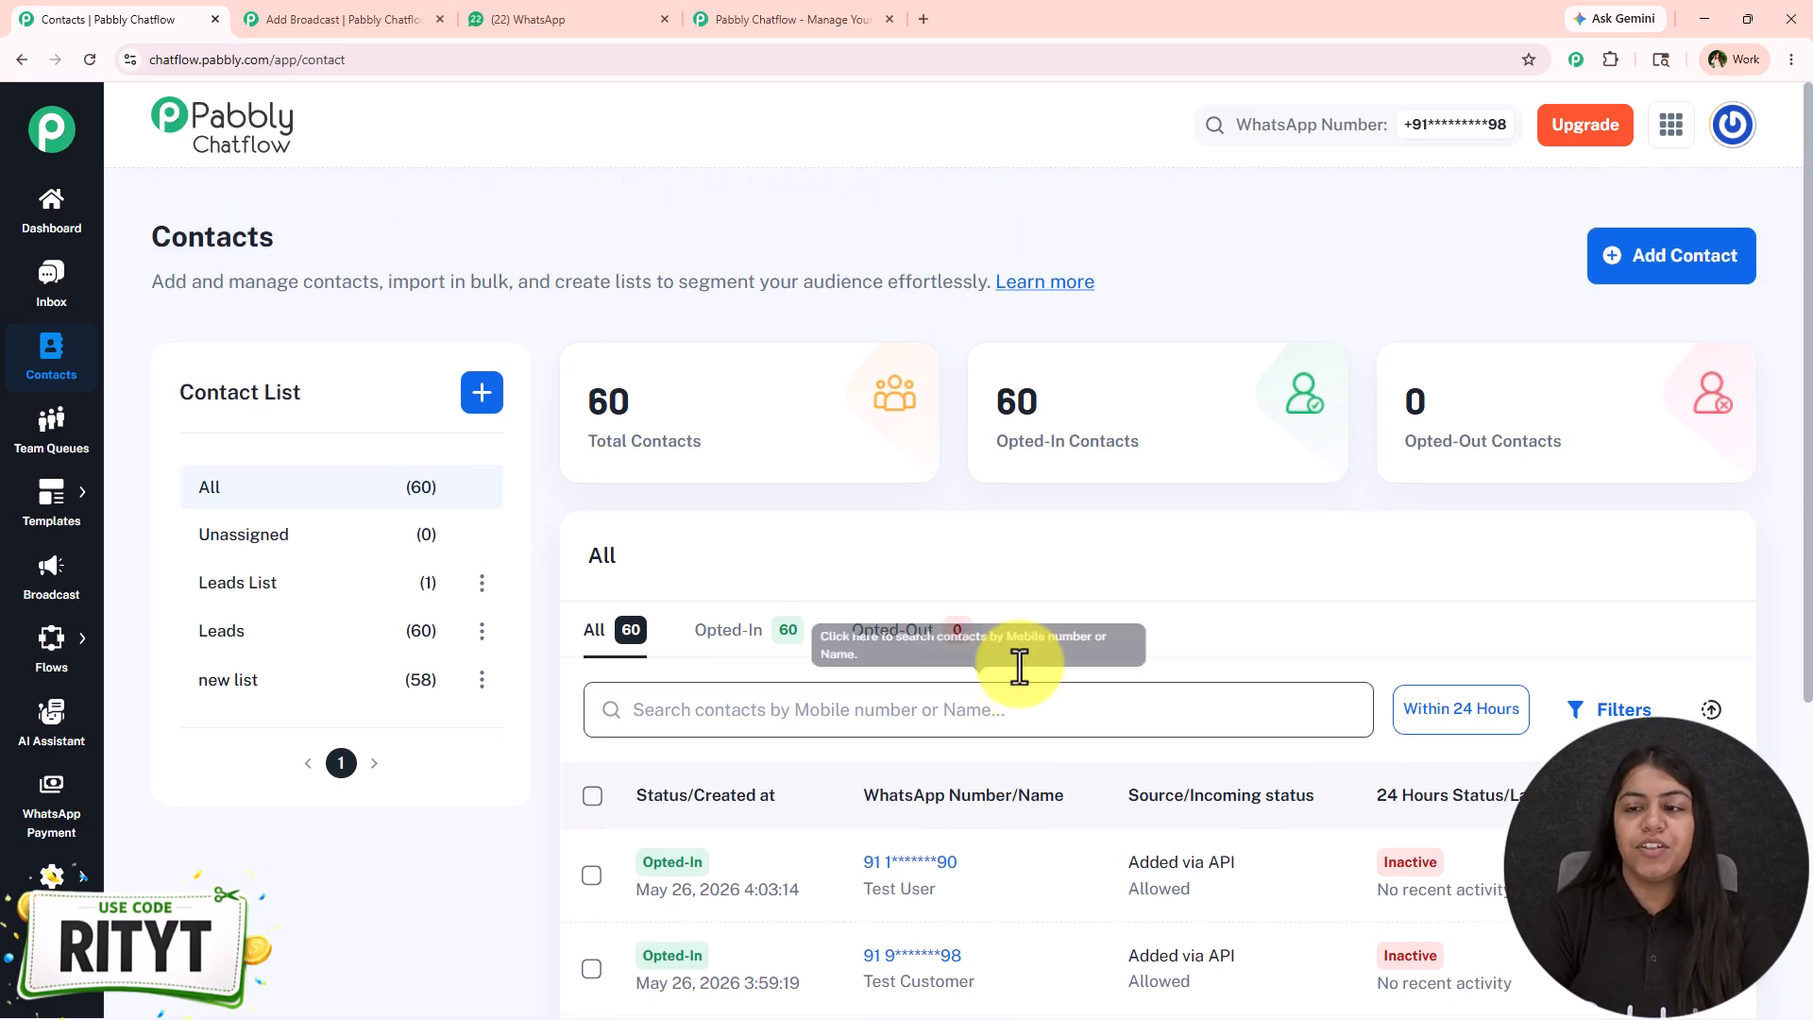
left_click(1719, 279)
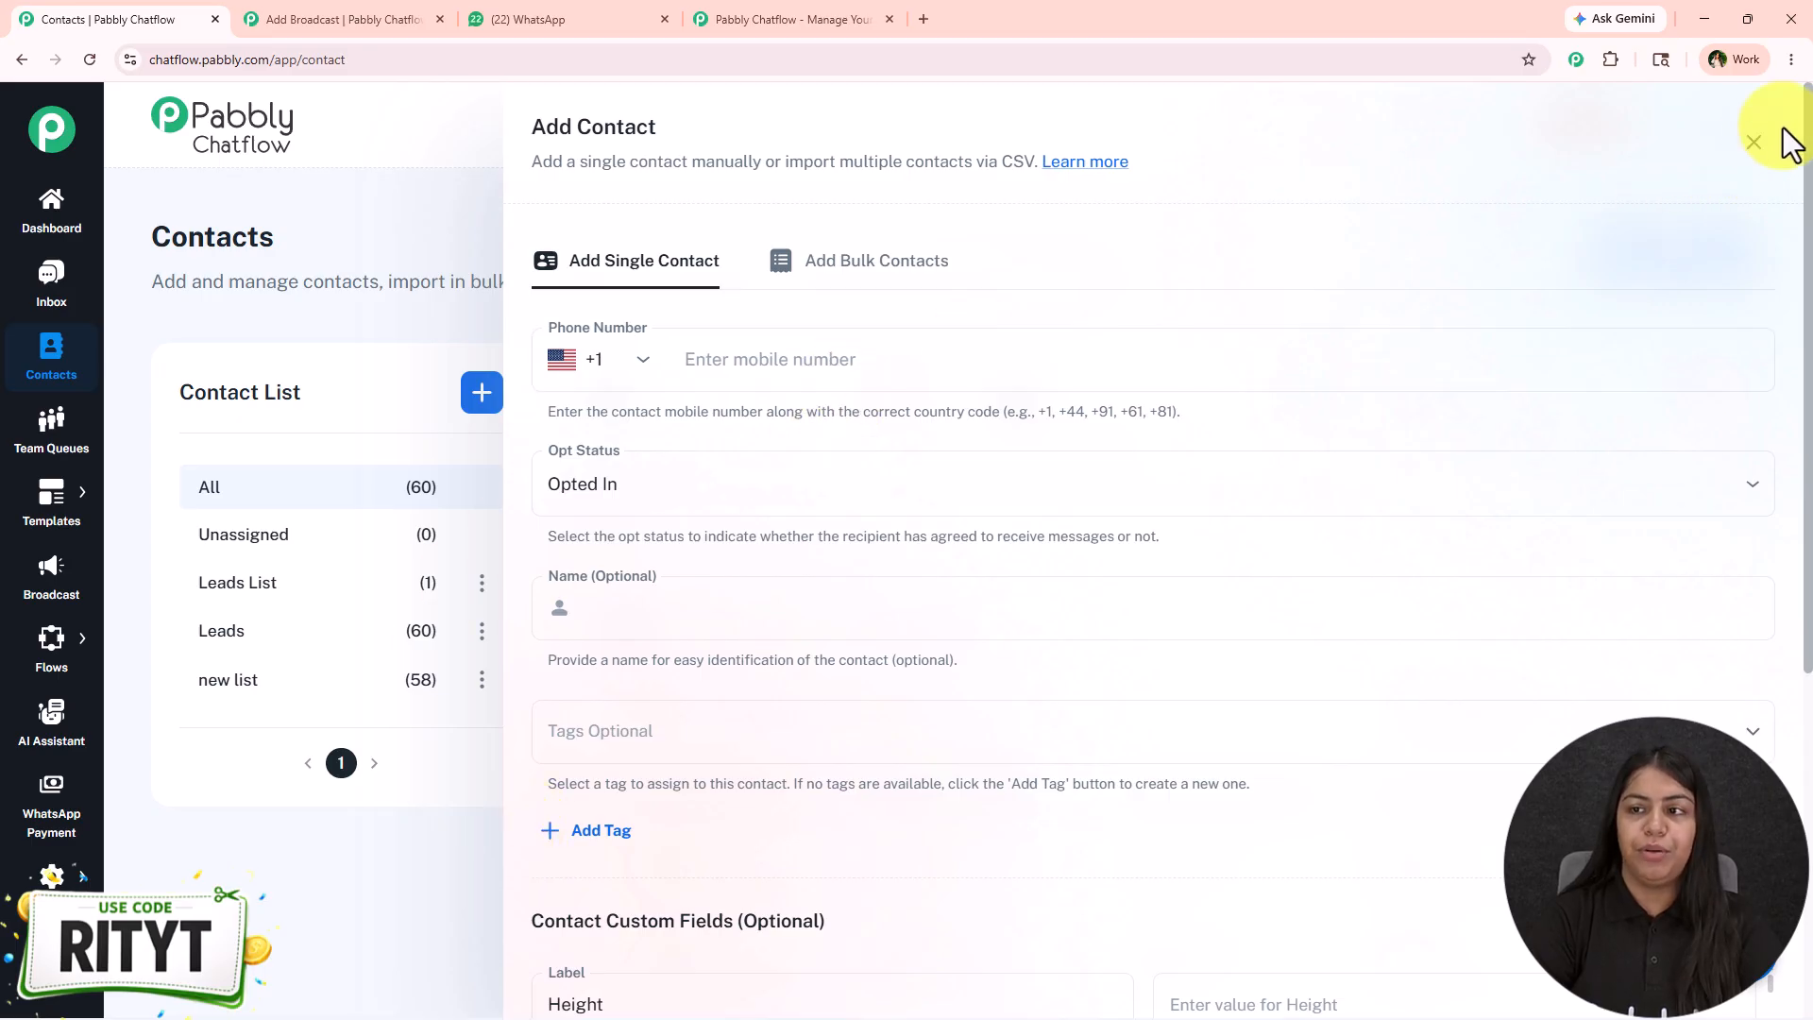
left_click(1755, 143)
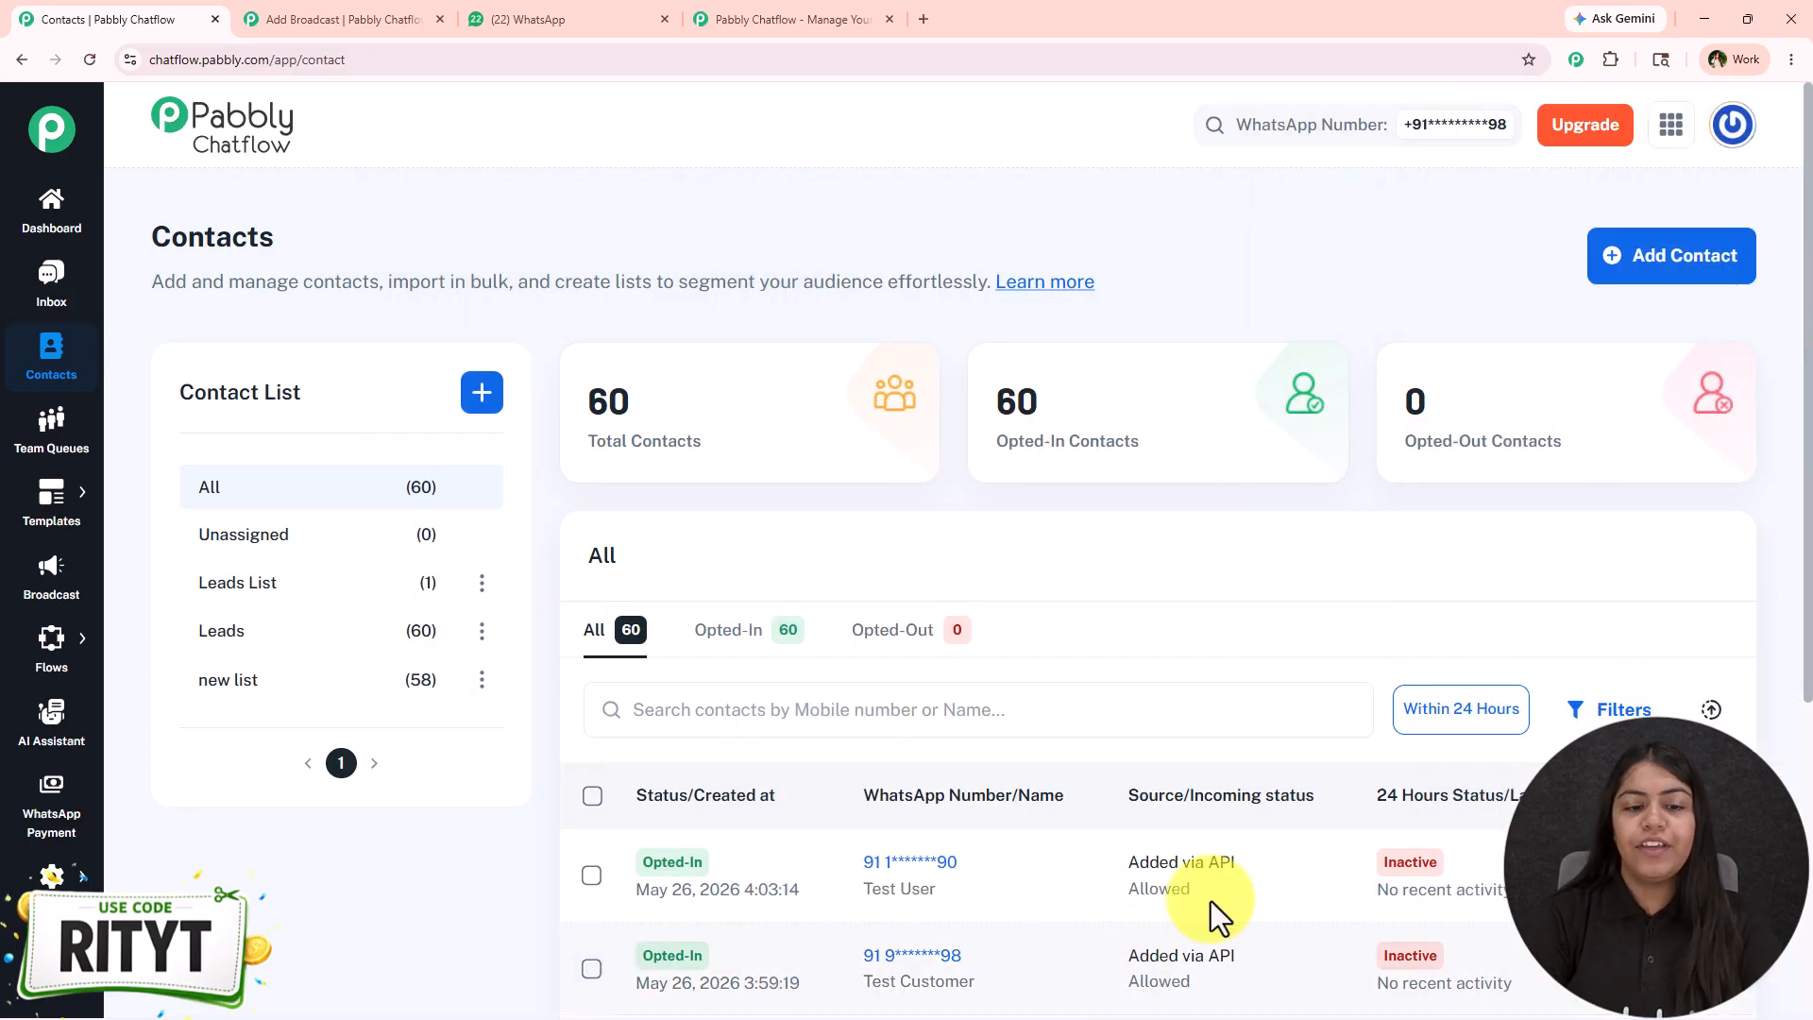
Return to the Add Broadcast form and add the Leads and new list contact lists to the broadcast.
scroll(485, 615, "down", 1)
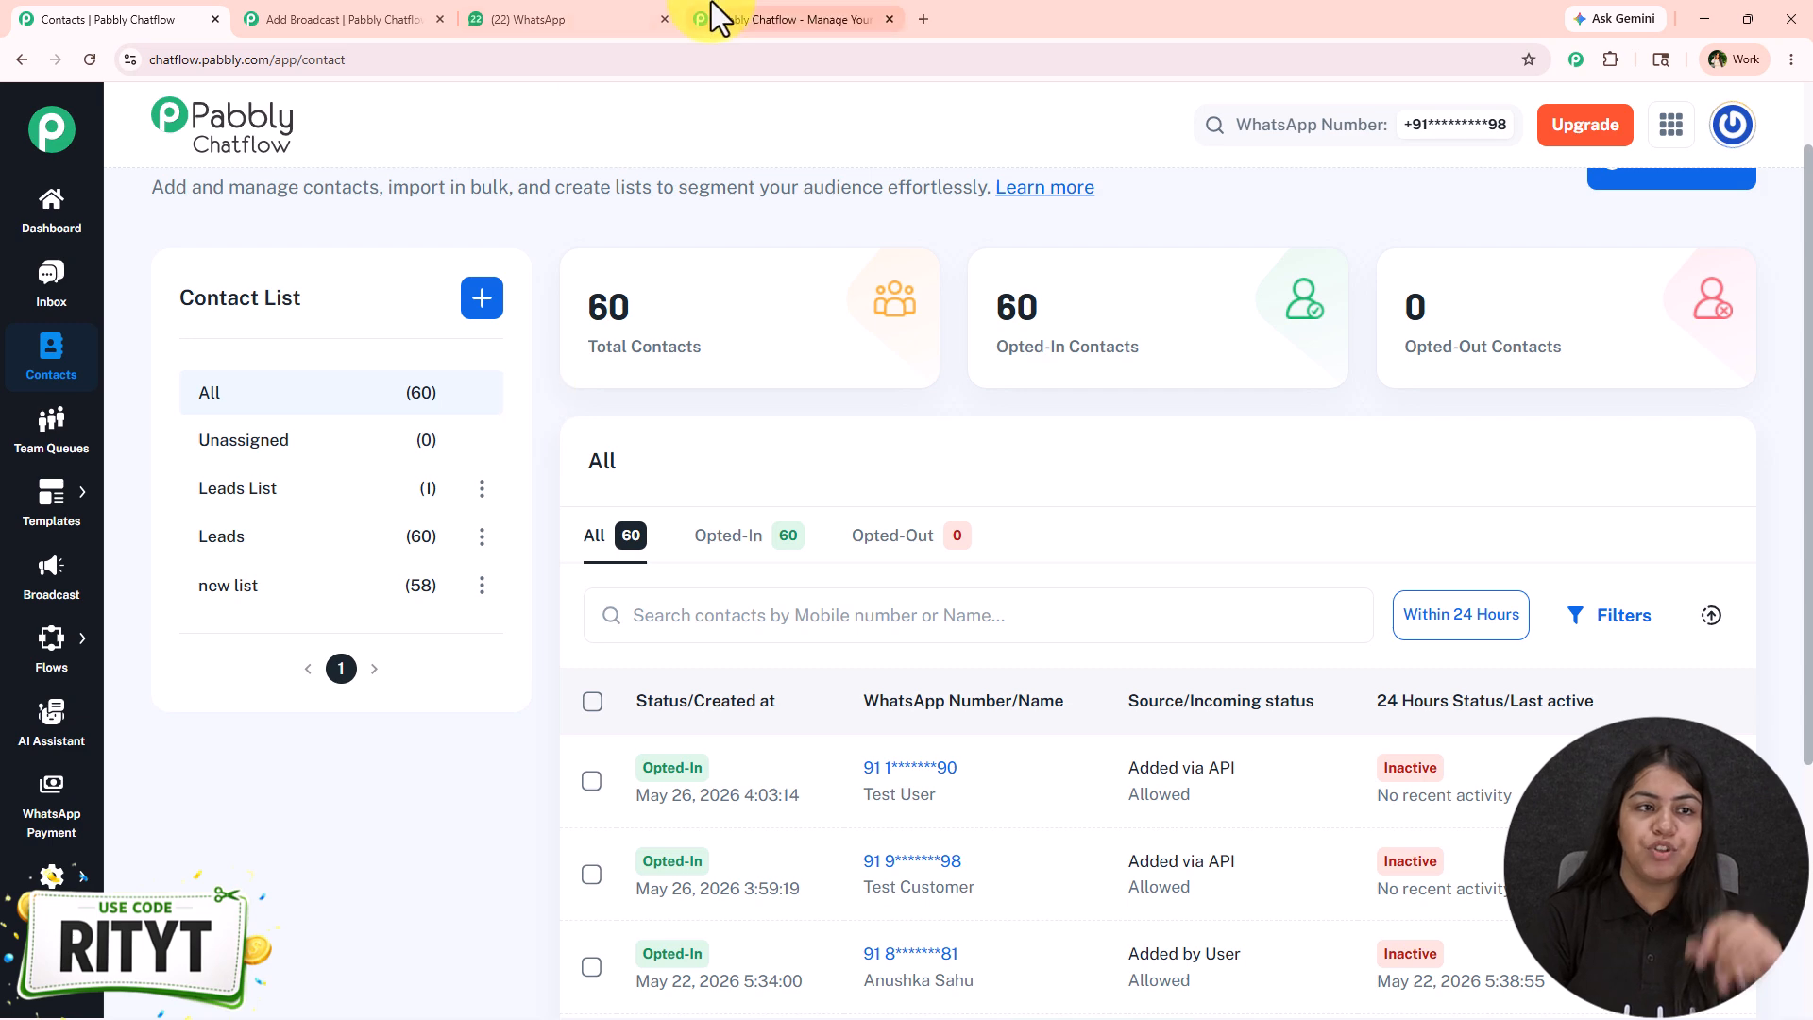
left_click(308, 12)
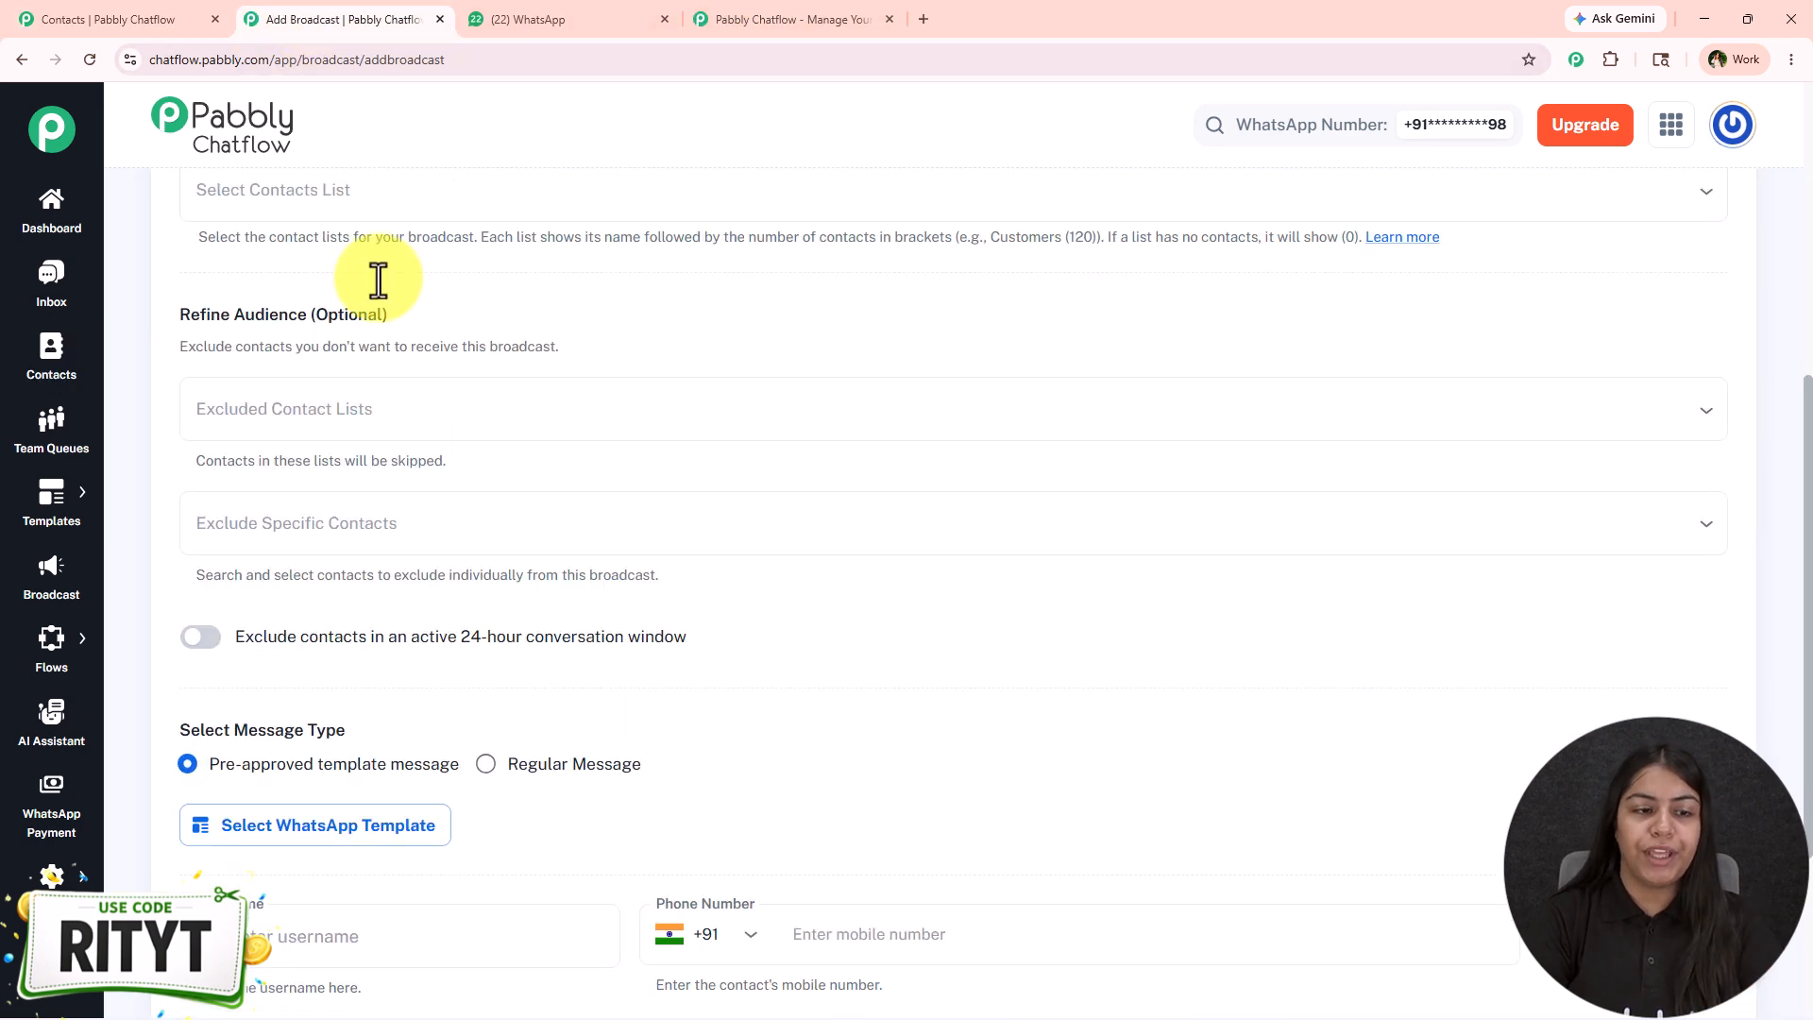
left_click(356, 190)
left_click(332, 342)
left_click(359, 340)
left_click(360, 340)
left_click(368, 293)
left_click(666, 190)
left_click(570, 189)
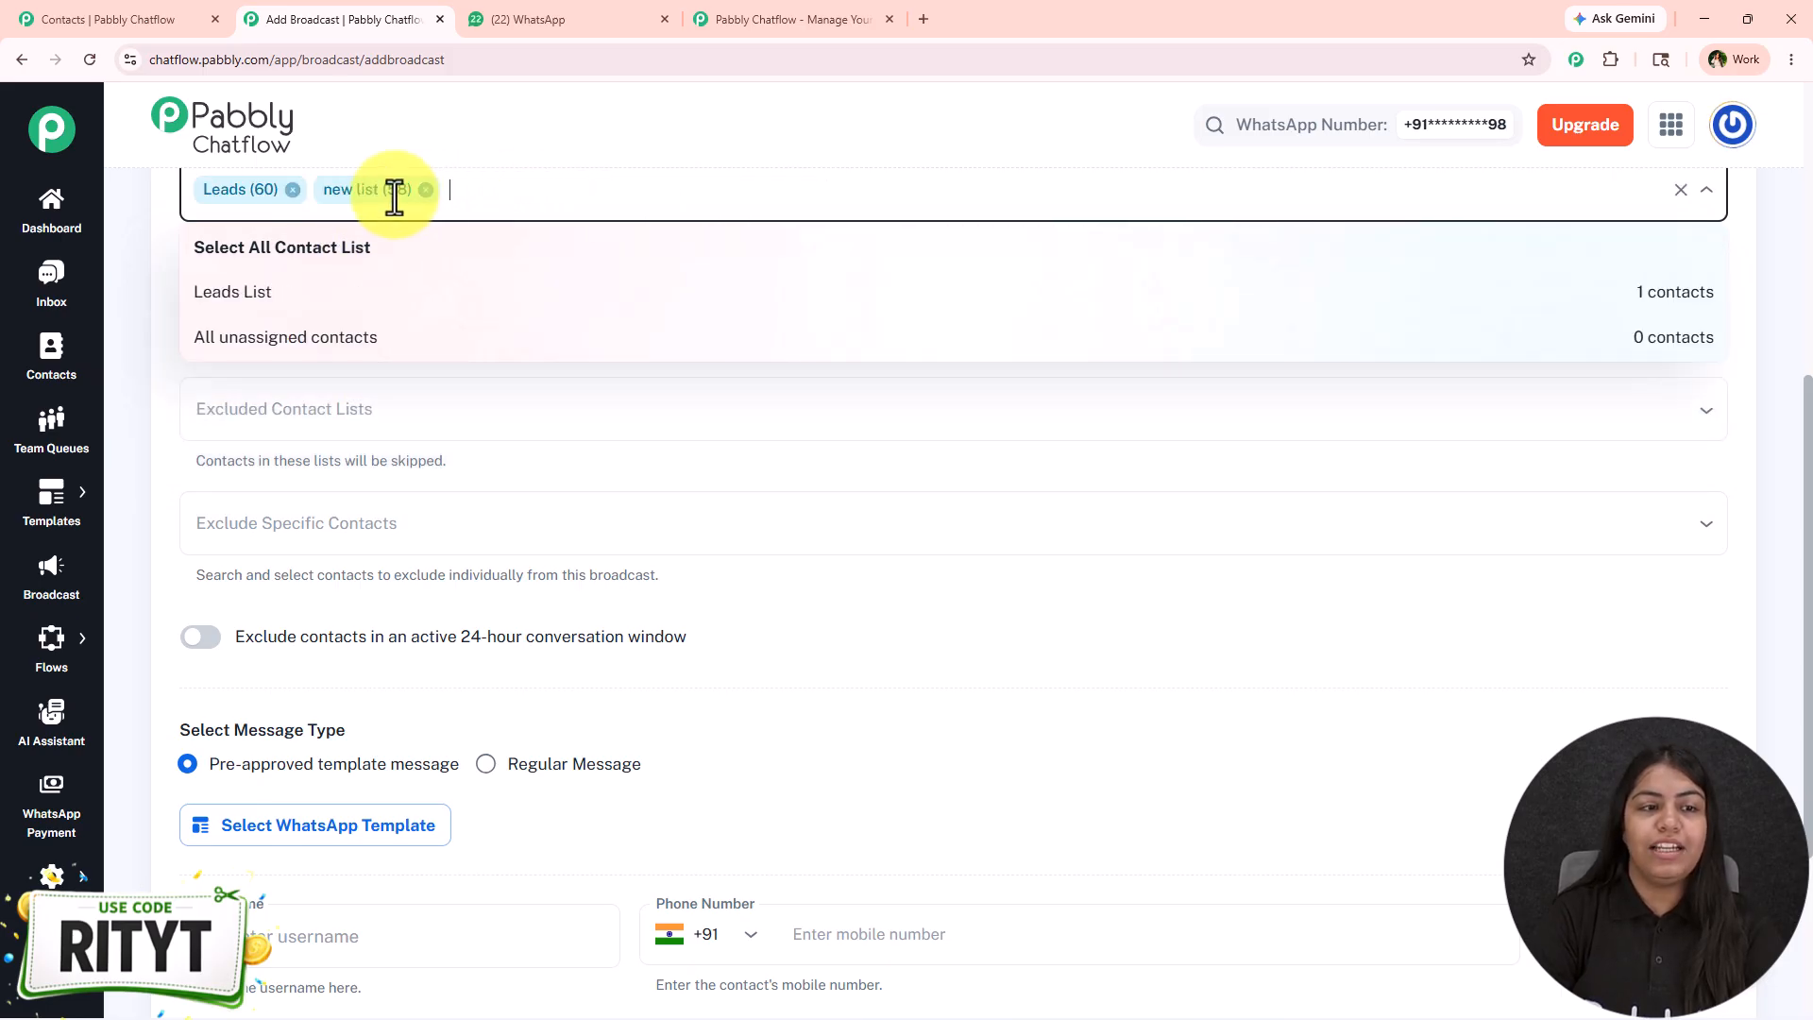
Remove new list and Leads from the selected contact lists and select Leads List instead.
left_click(426, 190)
left_click(293, 189)
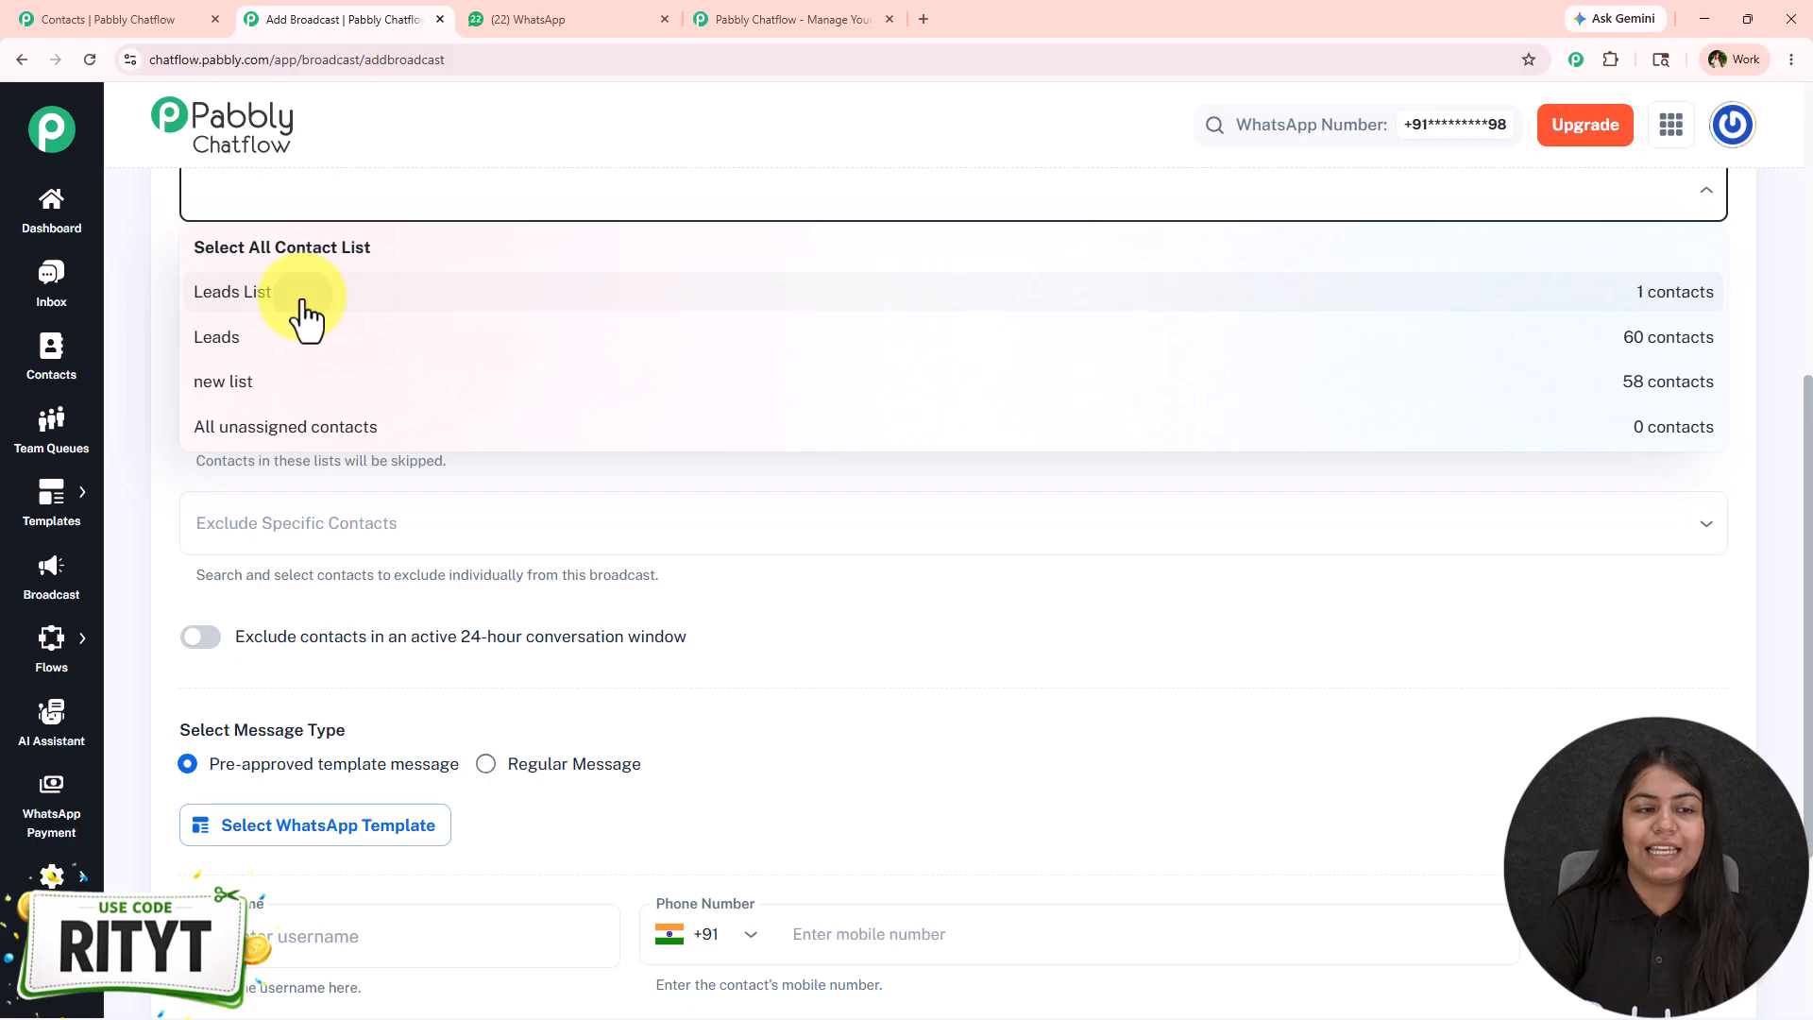
left_click(304, 293)
left_click(156, 331)
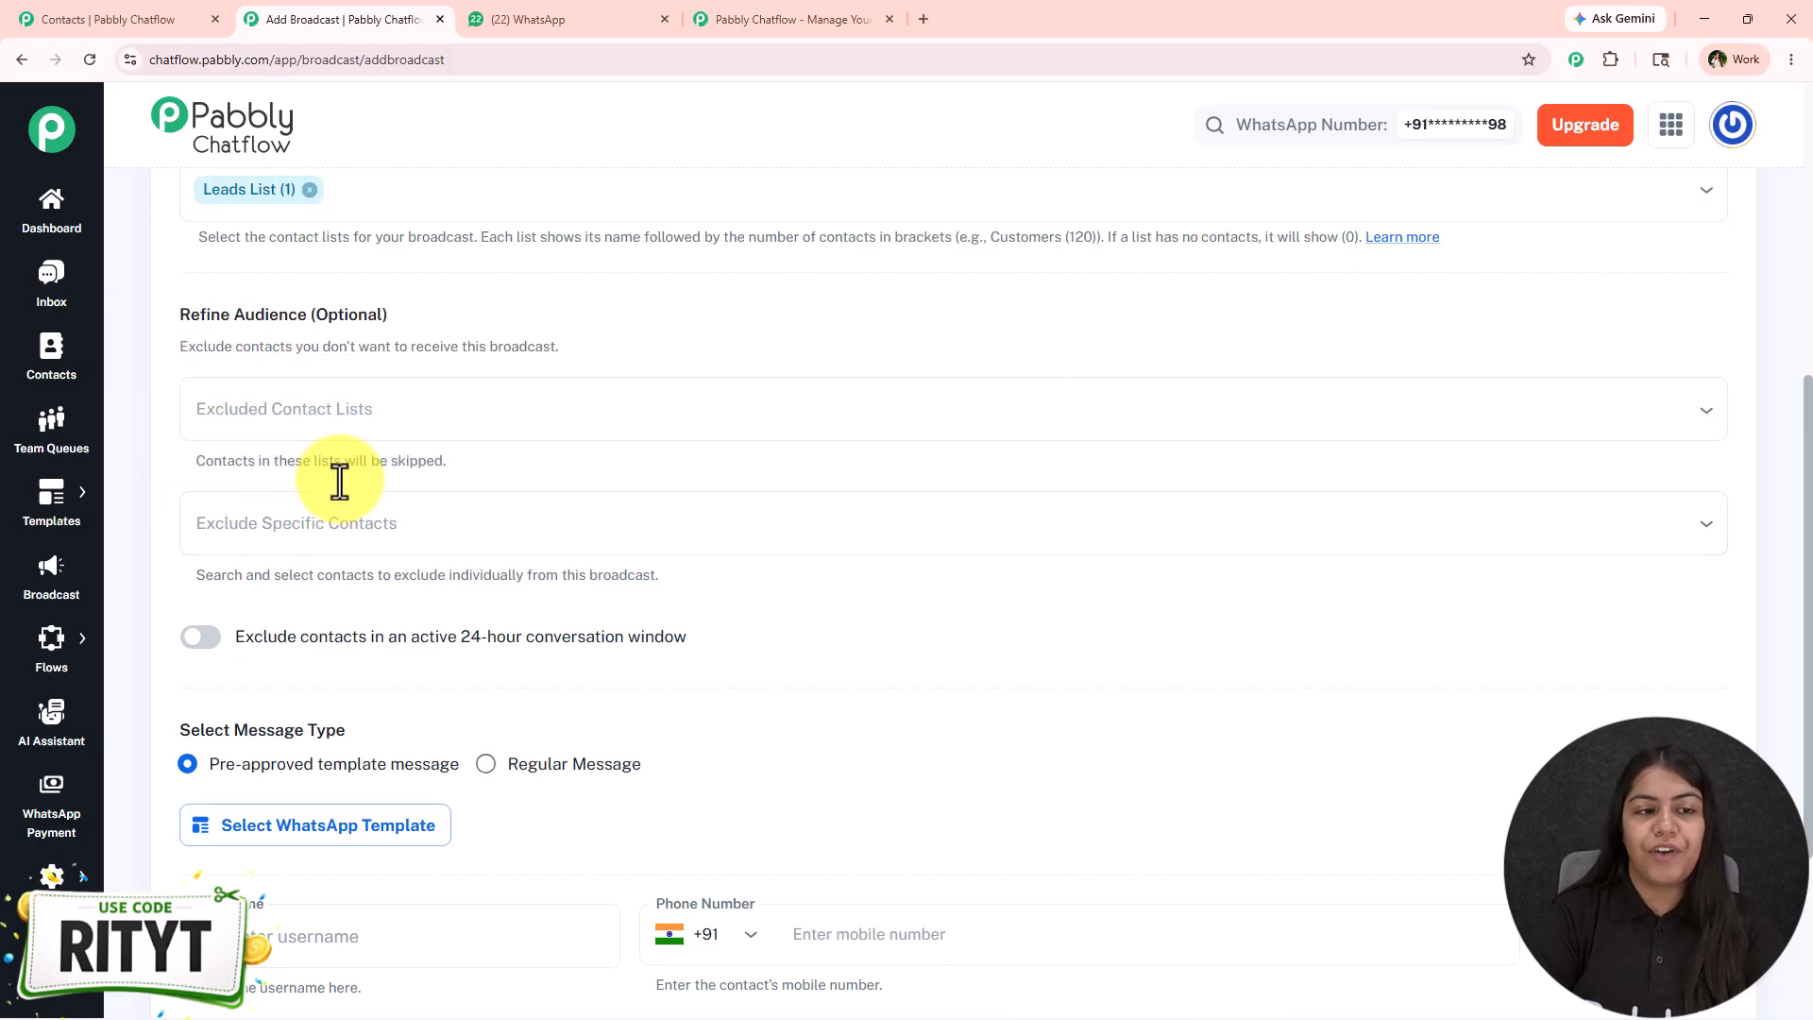
Add the Leads contact list to the broadcast alongside Leads List.
scroll(340, 482, "down", 1)
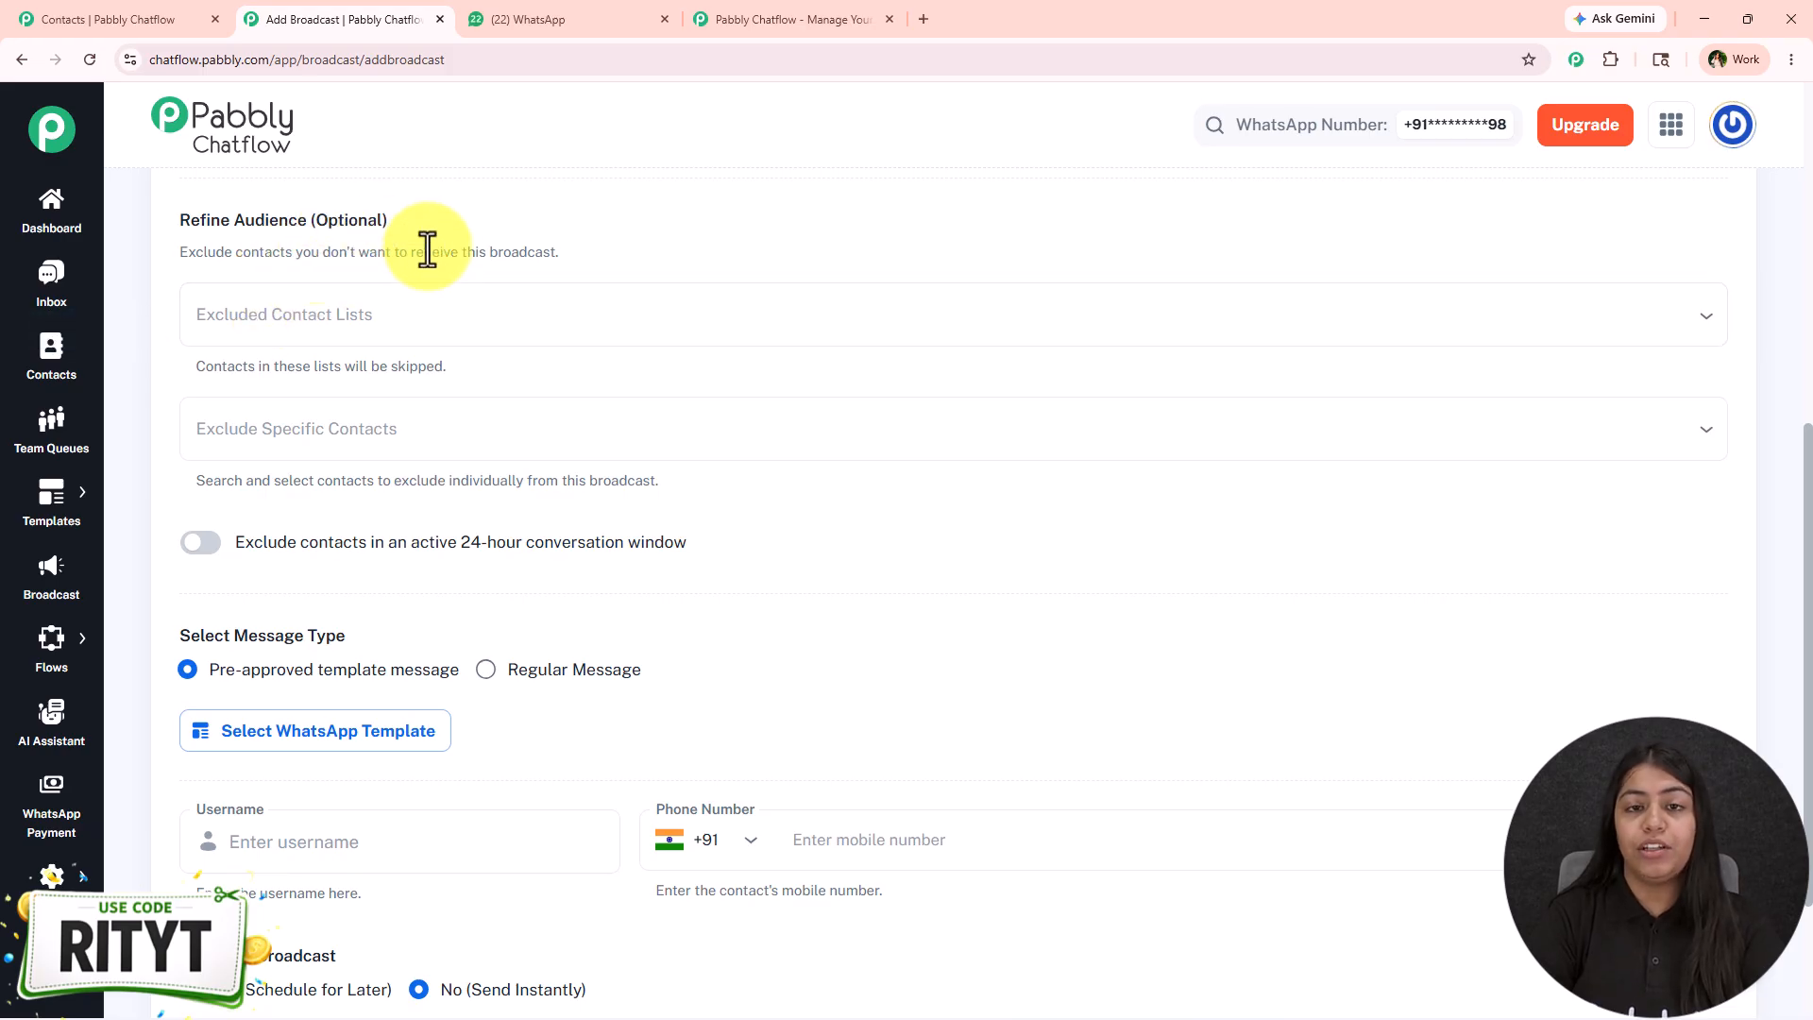
scroll(558, 397, "up", 3)
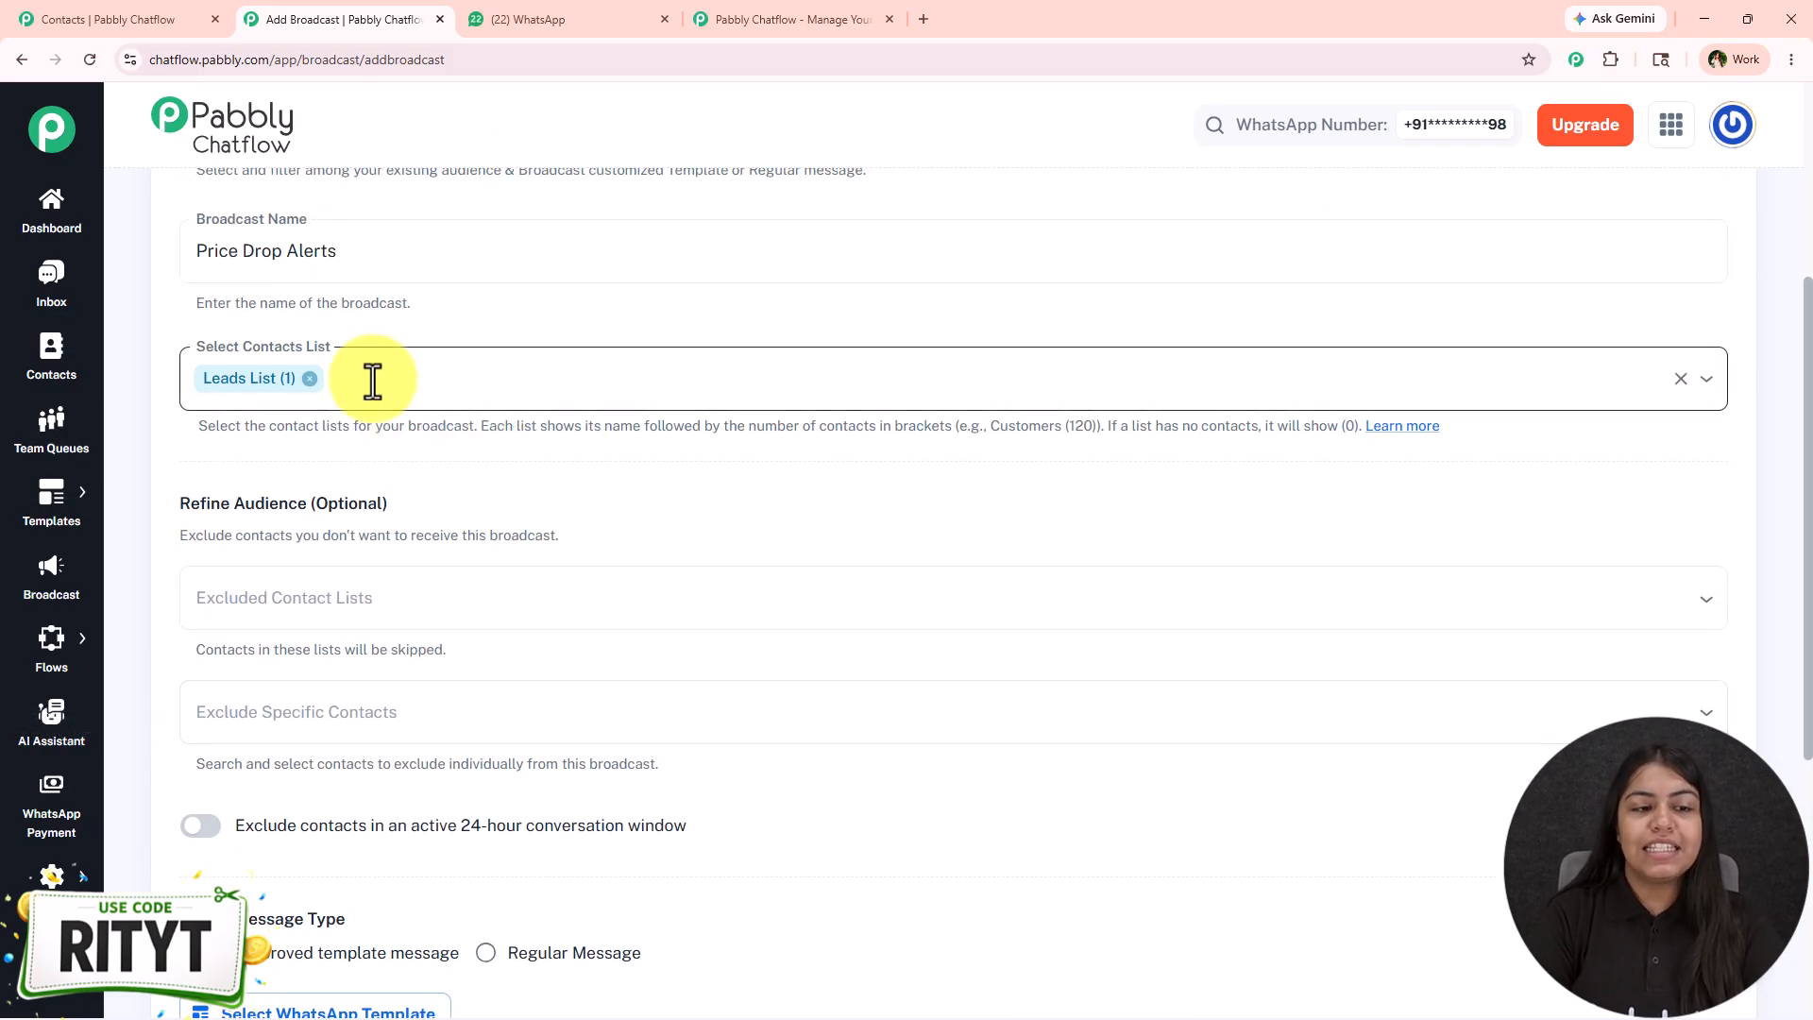
left_click(372, 381)
left_click(887, 482)
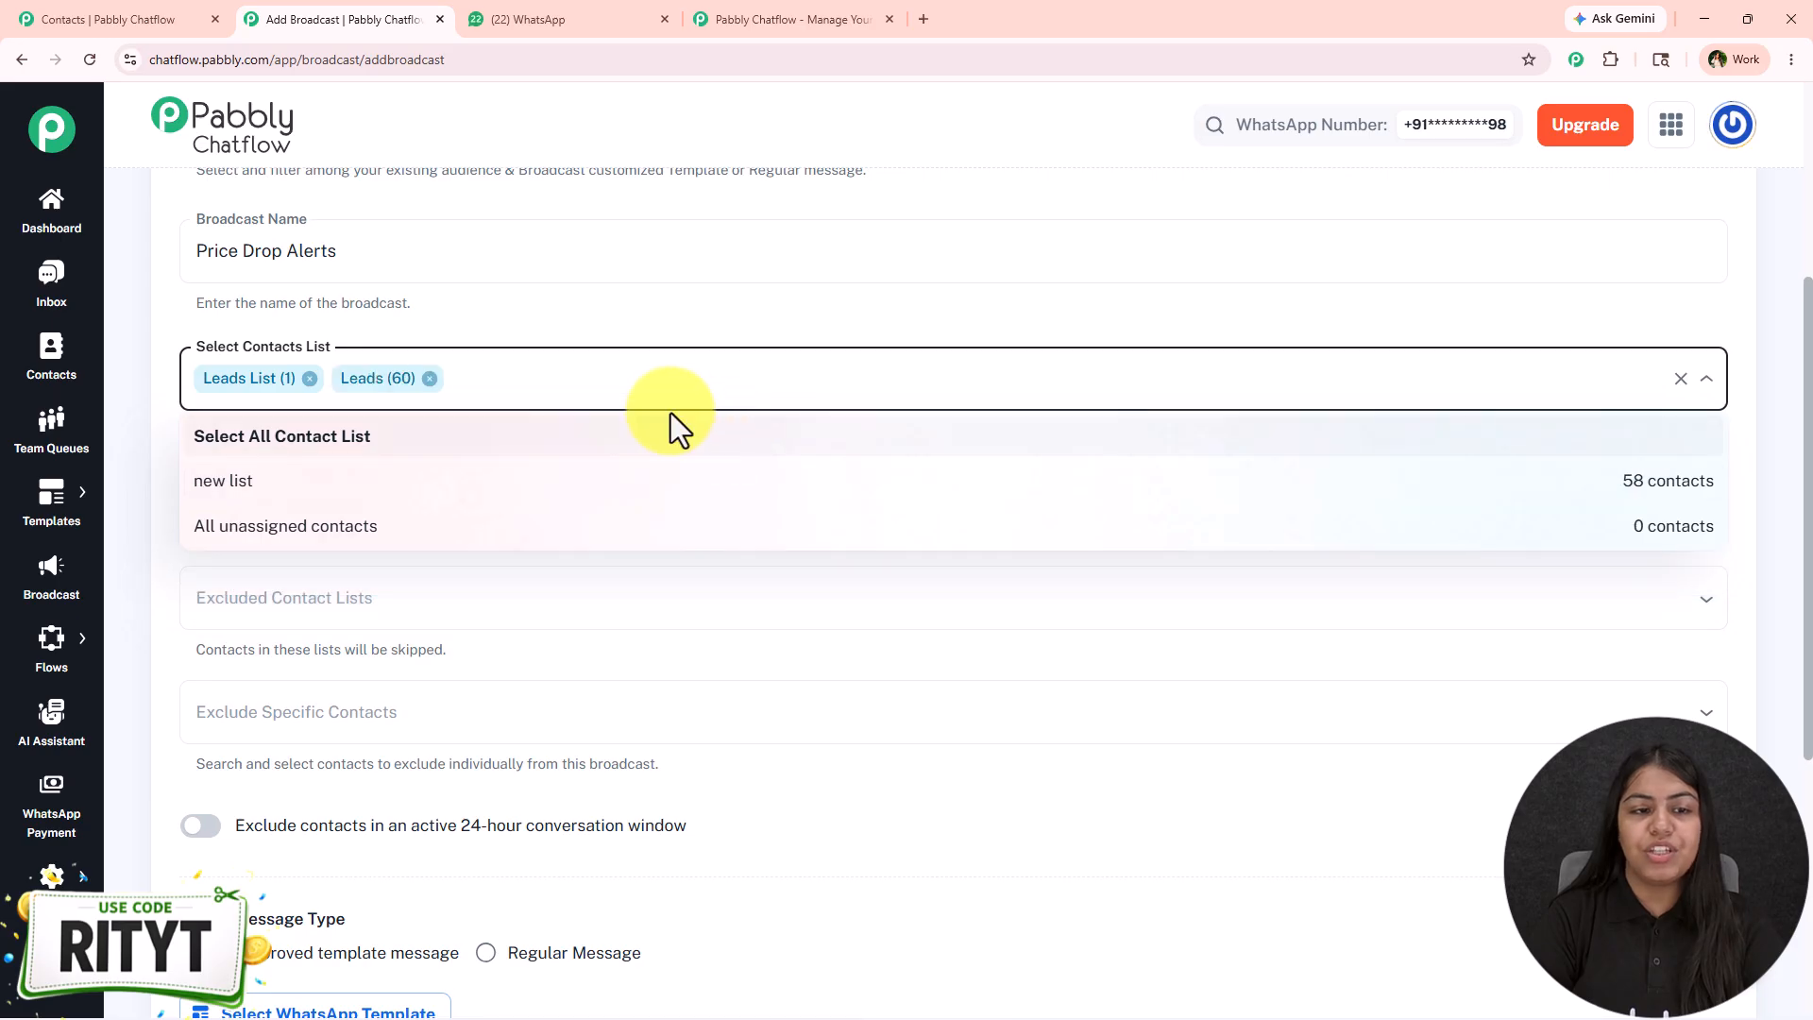
left_click(563, 345)
Under Refine Audience, exclude Test Customer and the contact listed below Test Customer as specific contacts.
scroll(539, 376, "down", 3)
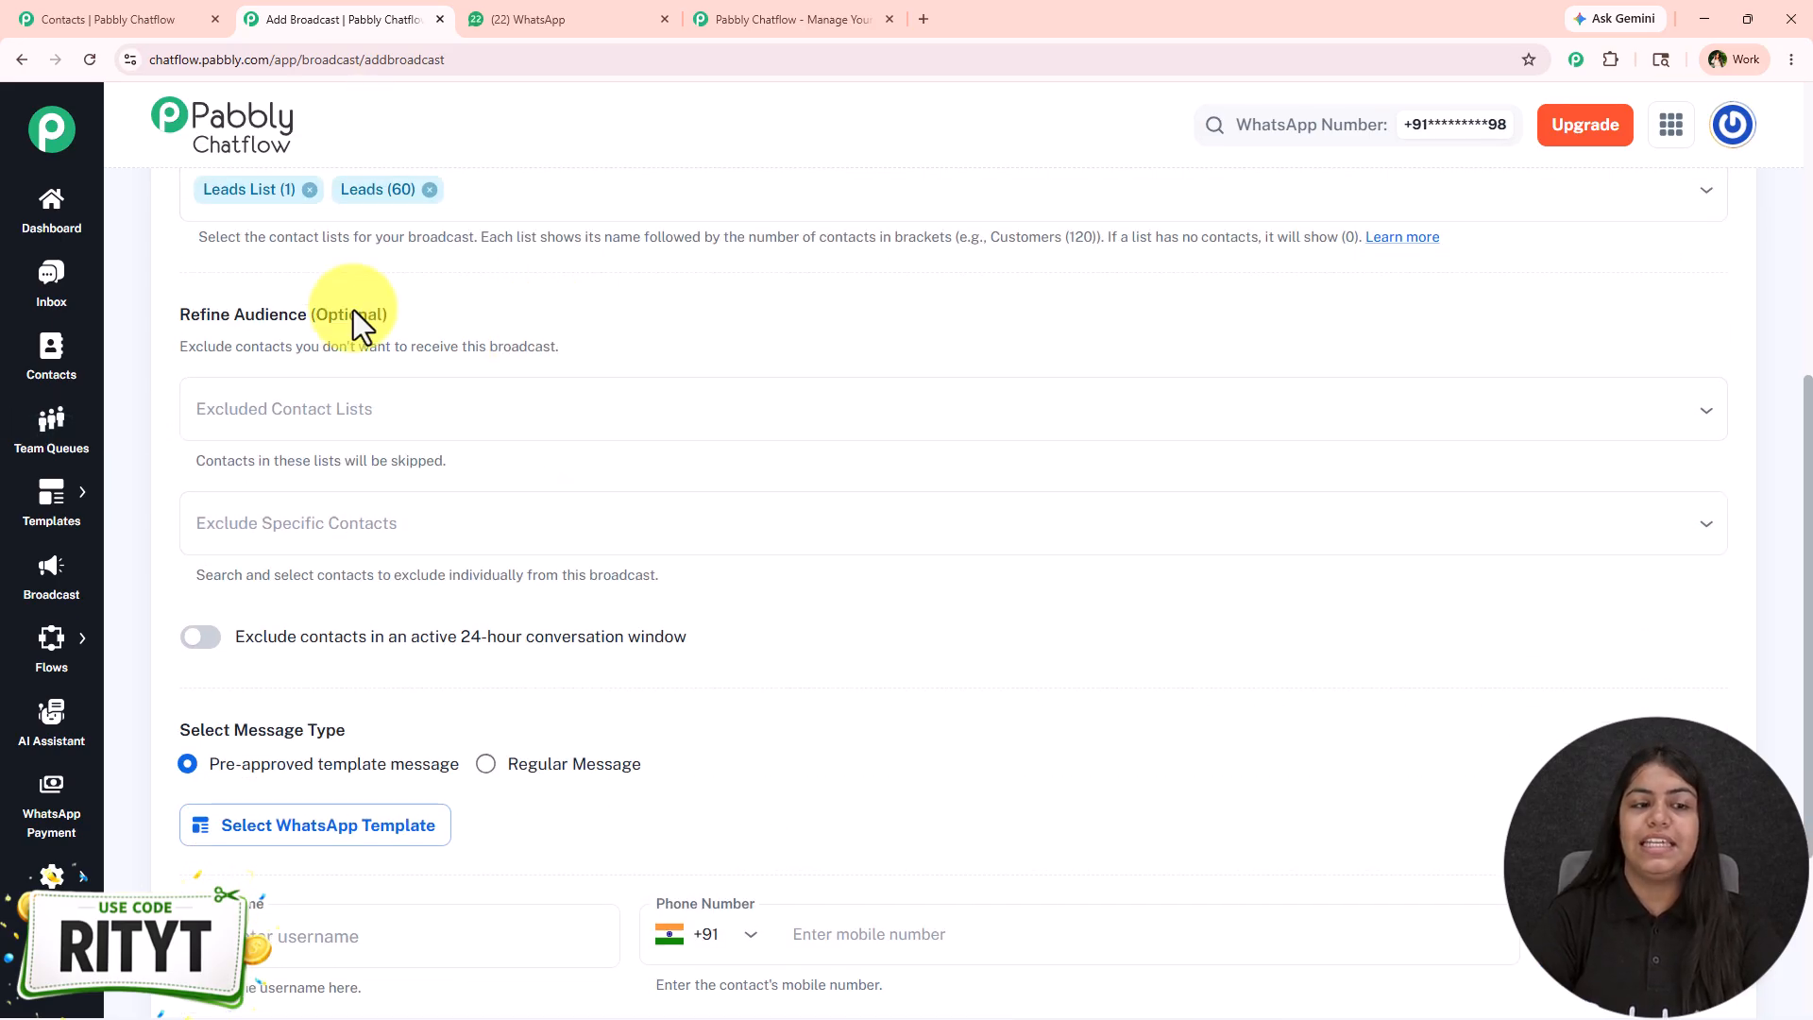
scroll(406, 302, "down", 1)
left_click(352, 415)
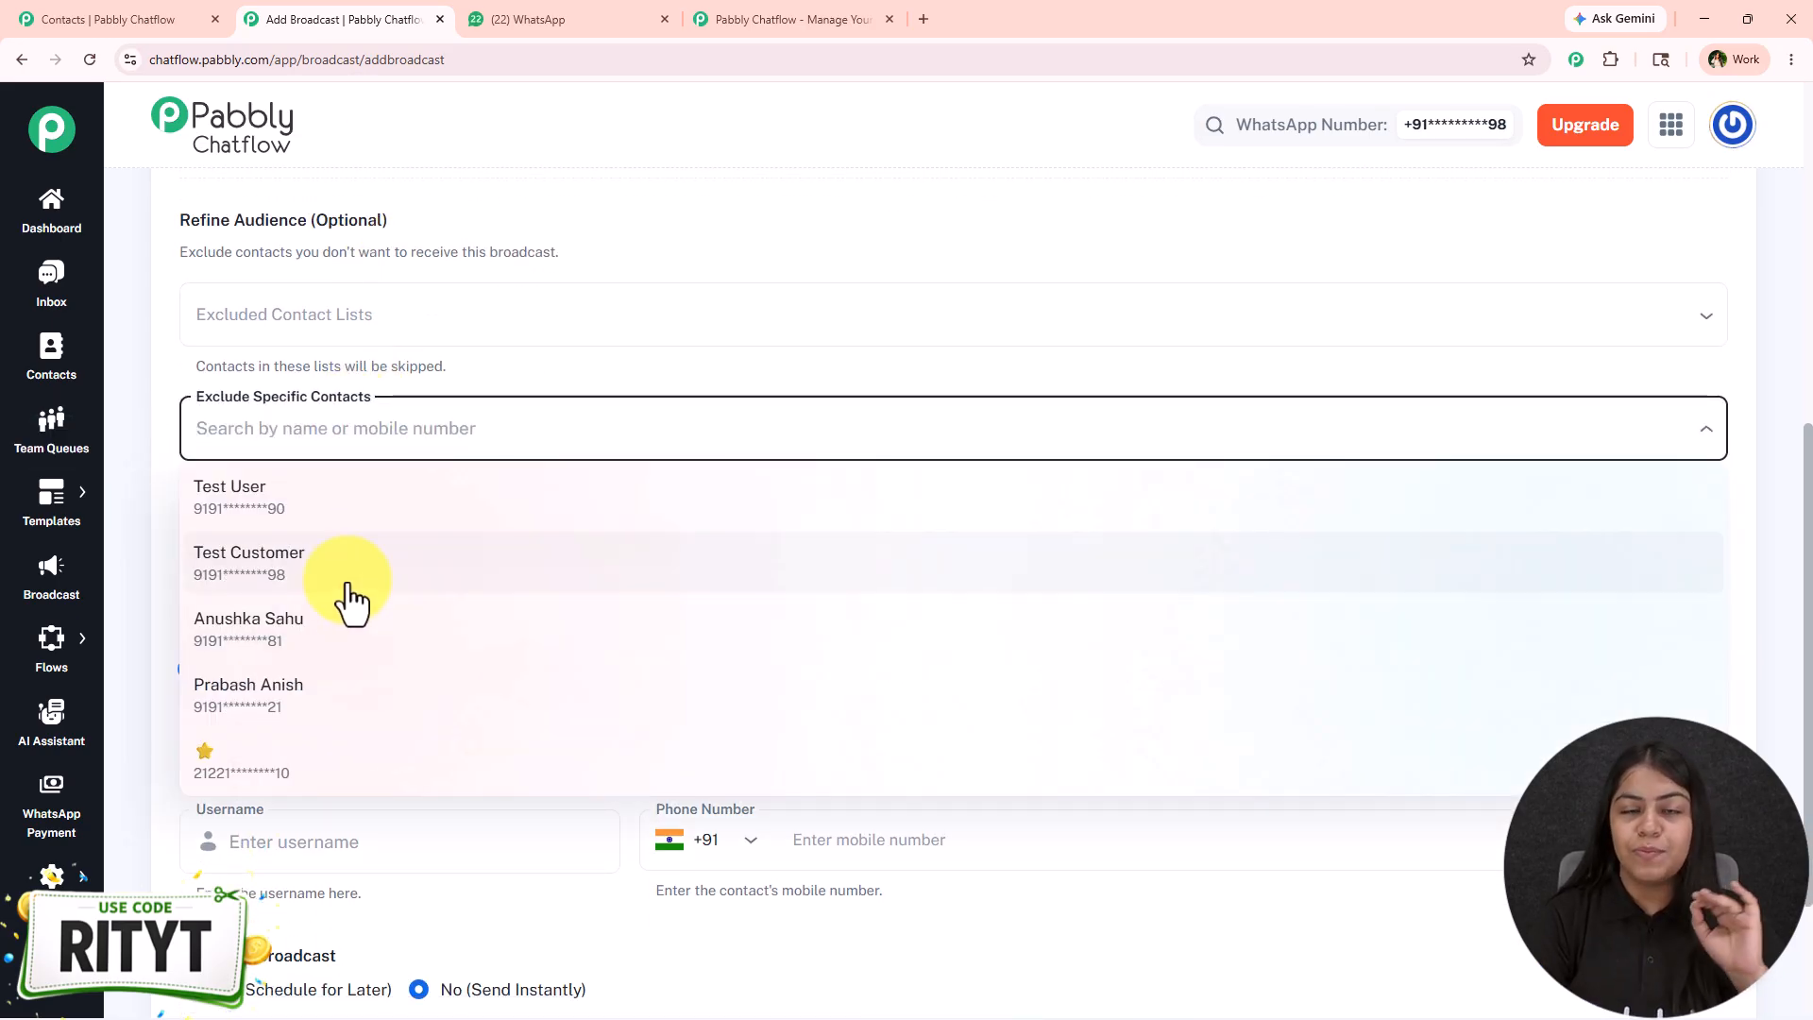
left_click(350, 590)
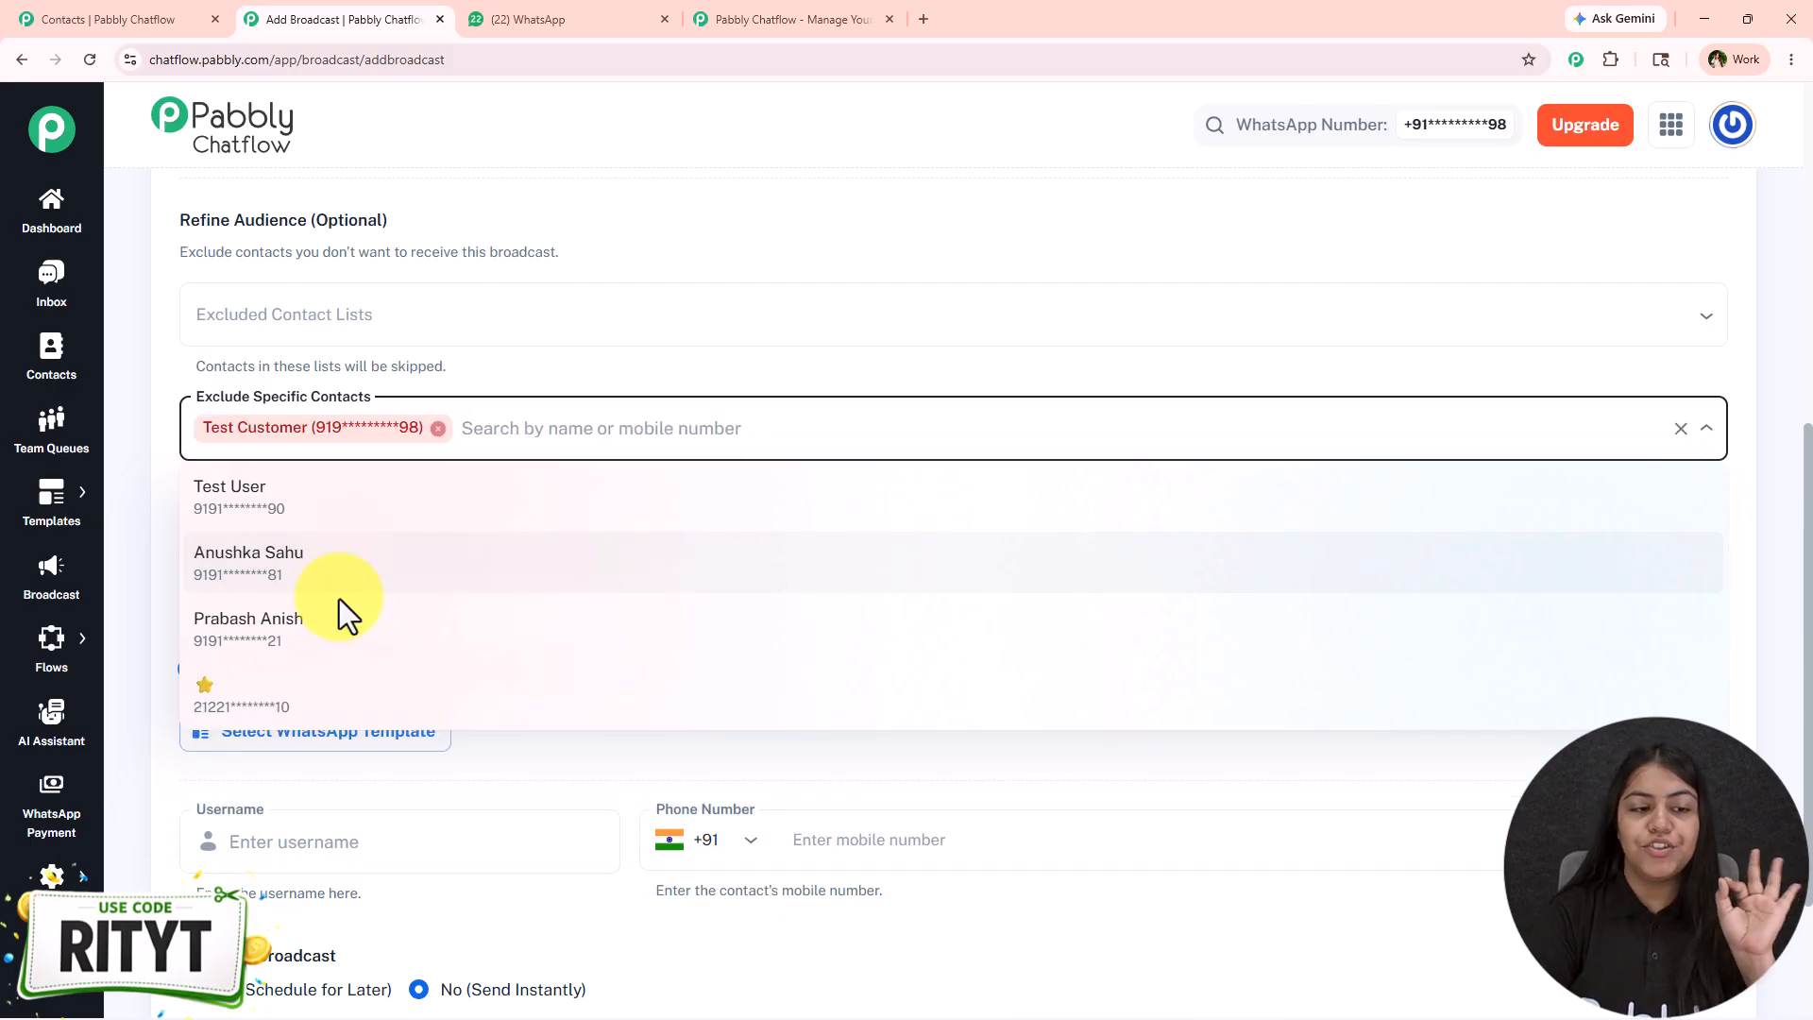
left_click(353, 586)
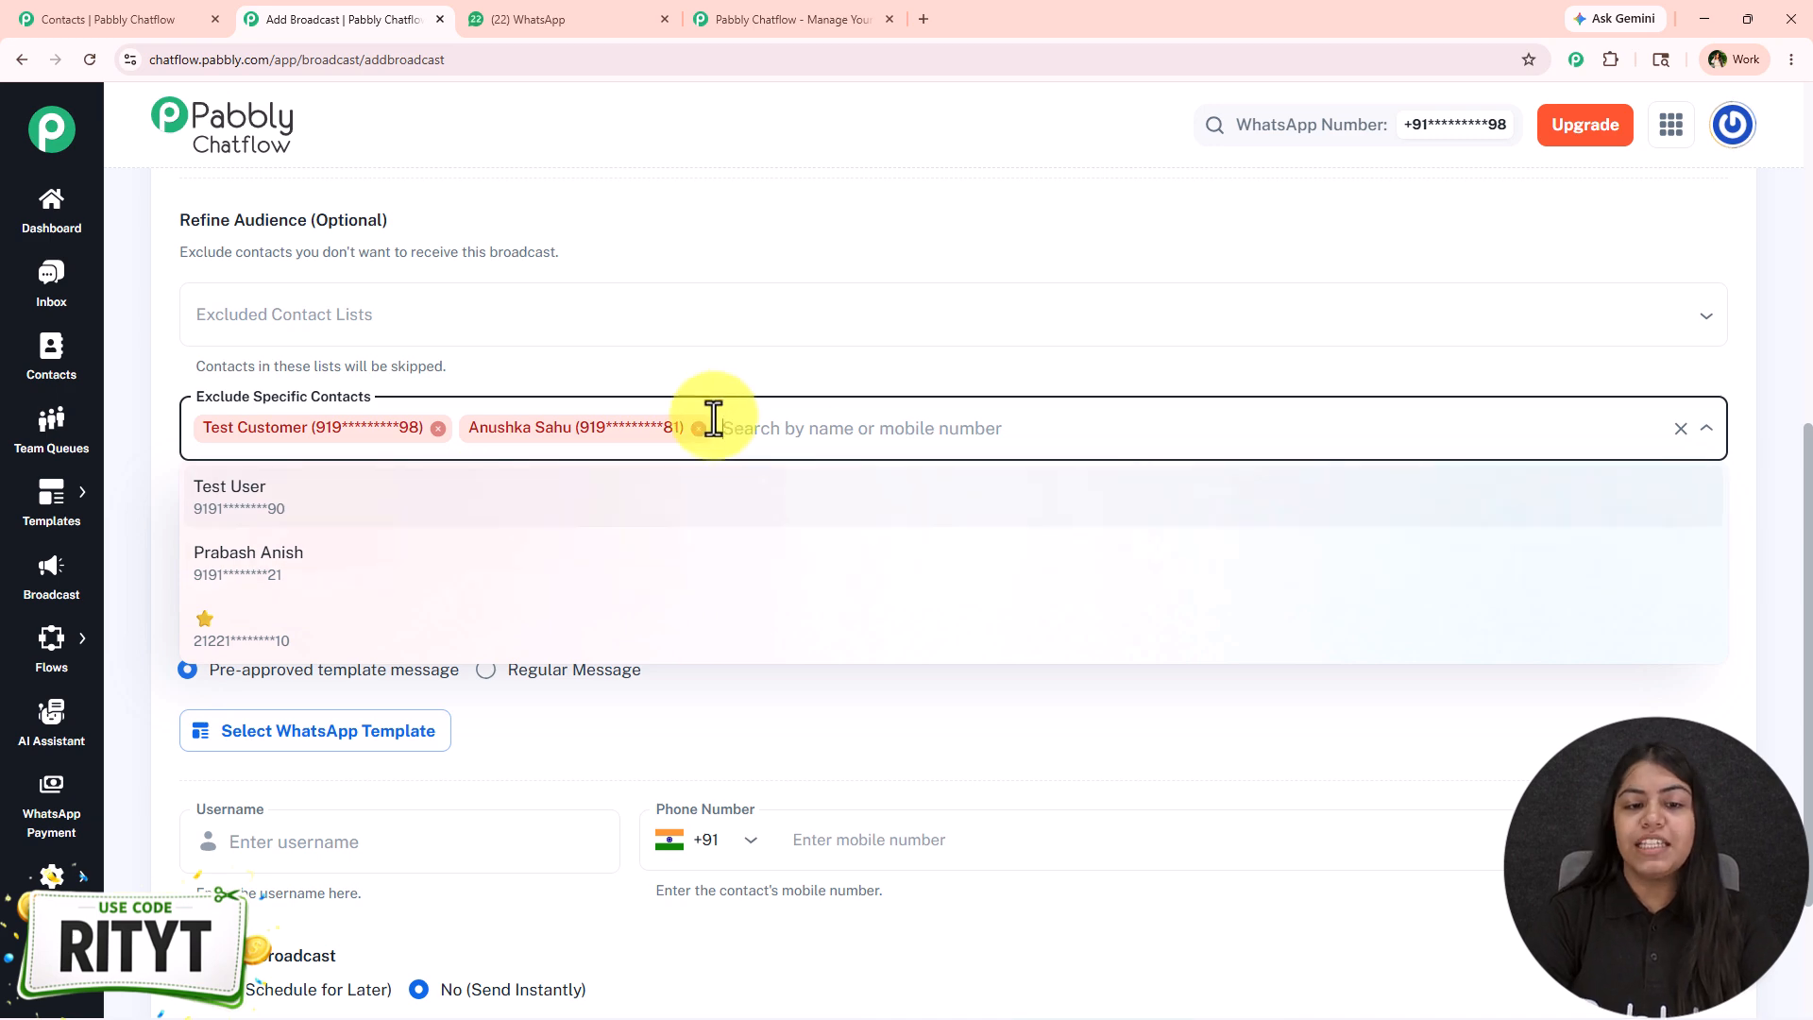
left_click(568, 374)
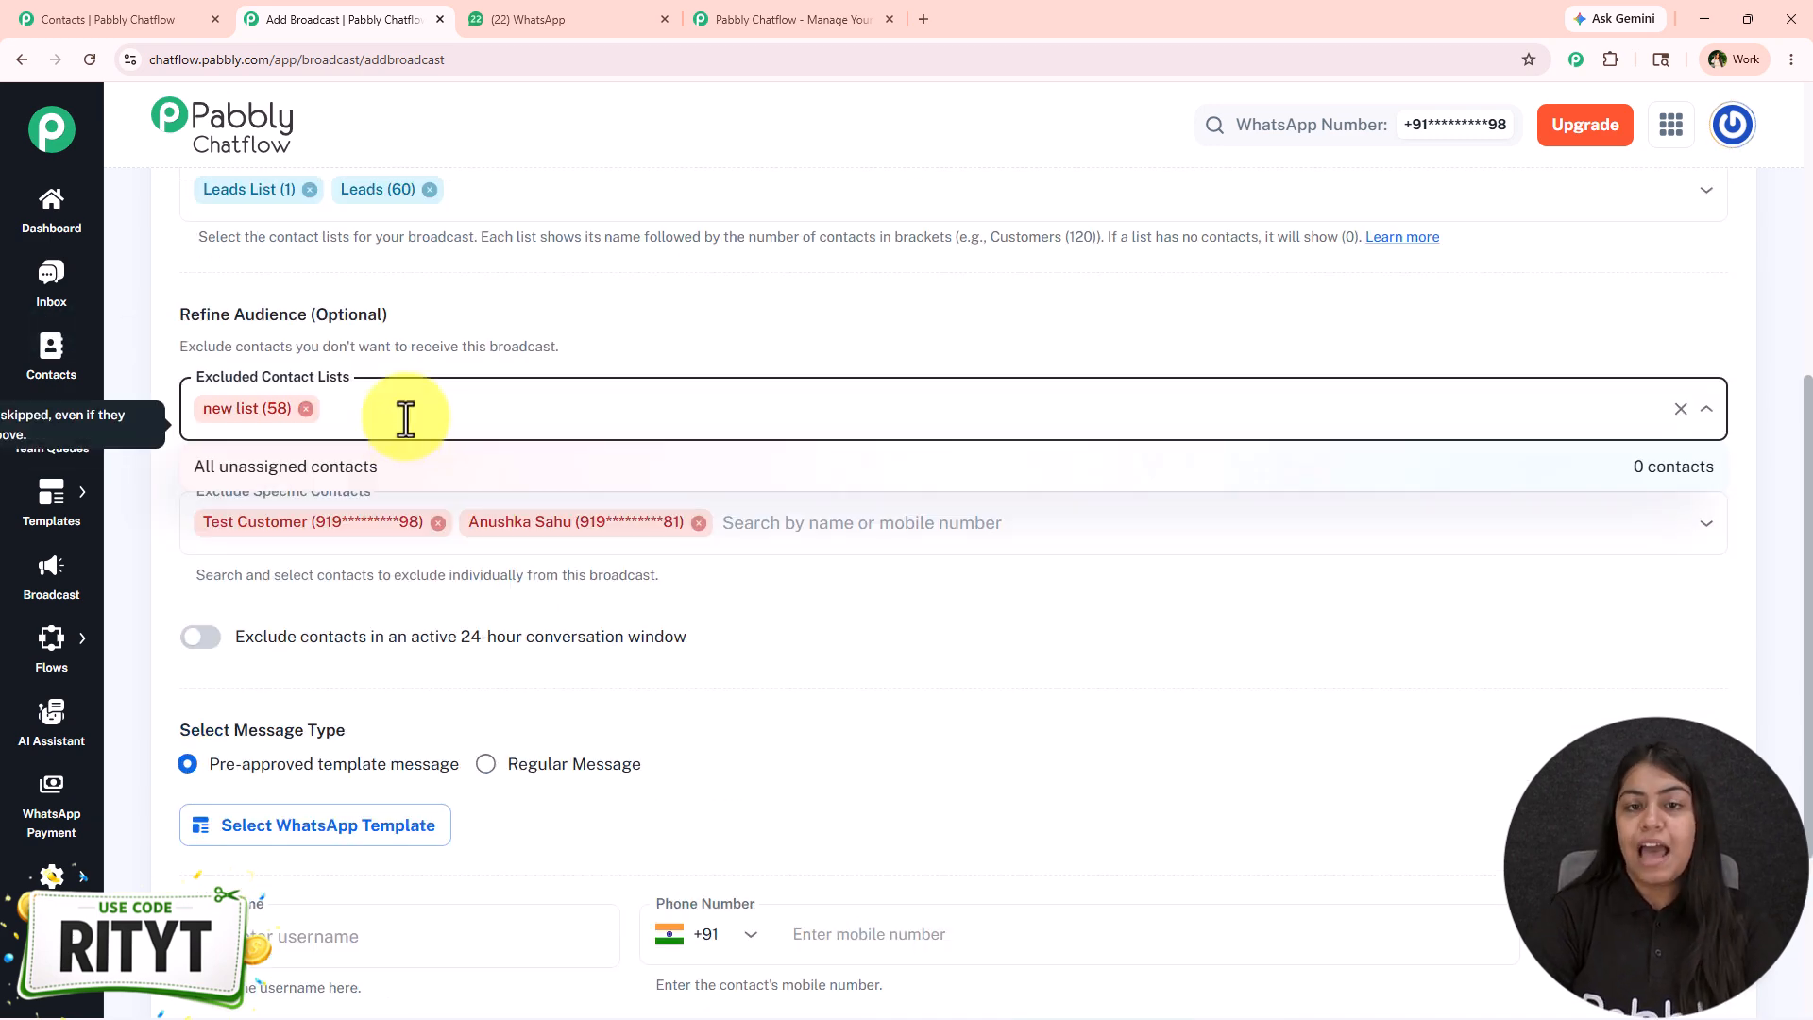
Try excluding the contact lists new list and All unassigned contacts, and remove both exclusions again.
left_click(519, 458)
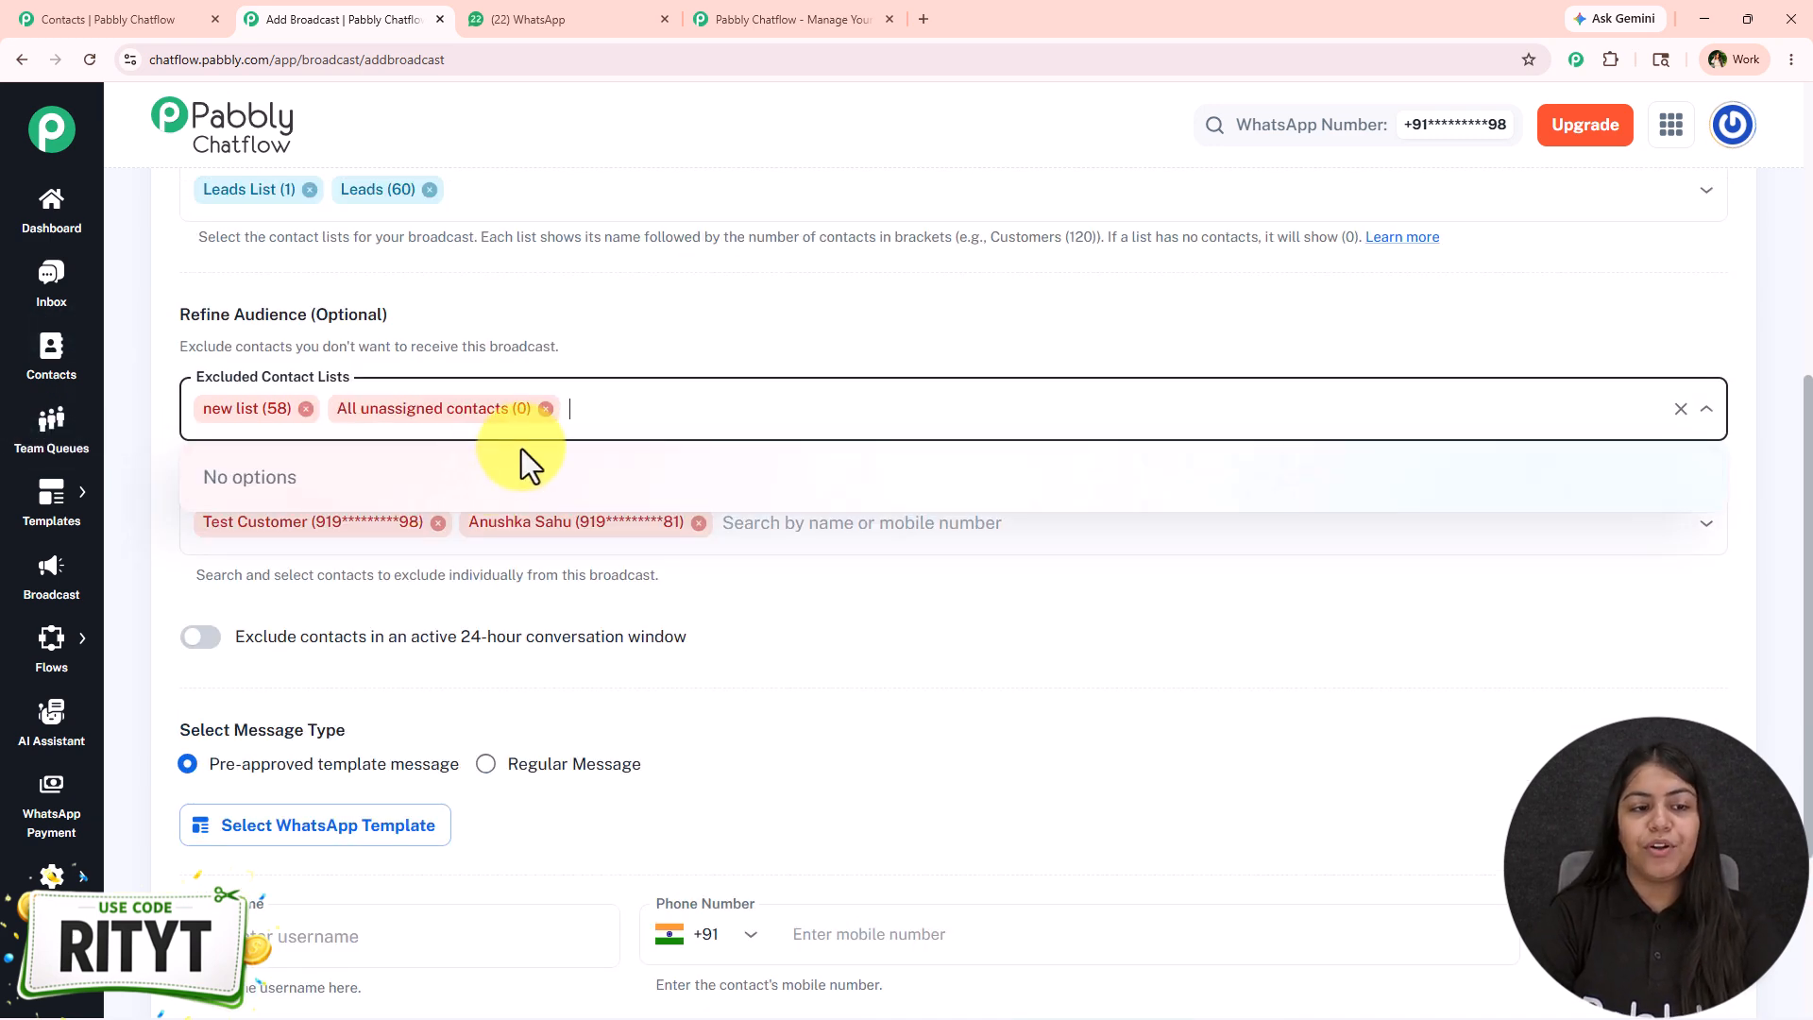
left_click(659, 359)
left_click(546, 409)
left_click(305, 408)
Remove Leads from the selected contact lists and view the option for excluding contacts in an active 24-hour conversation window.
left_click(428, 189)
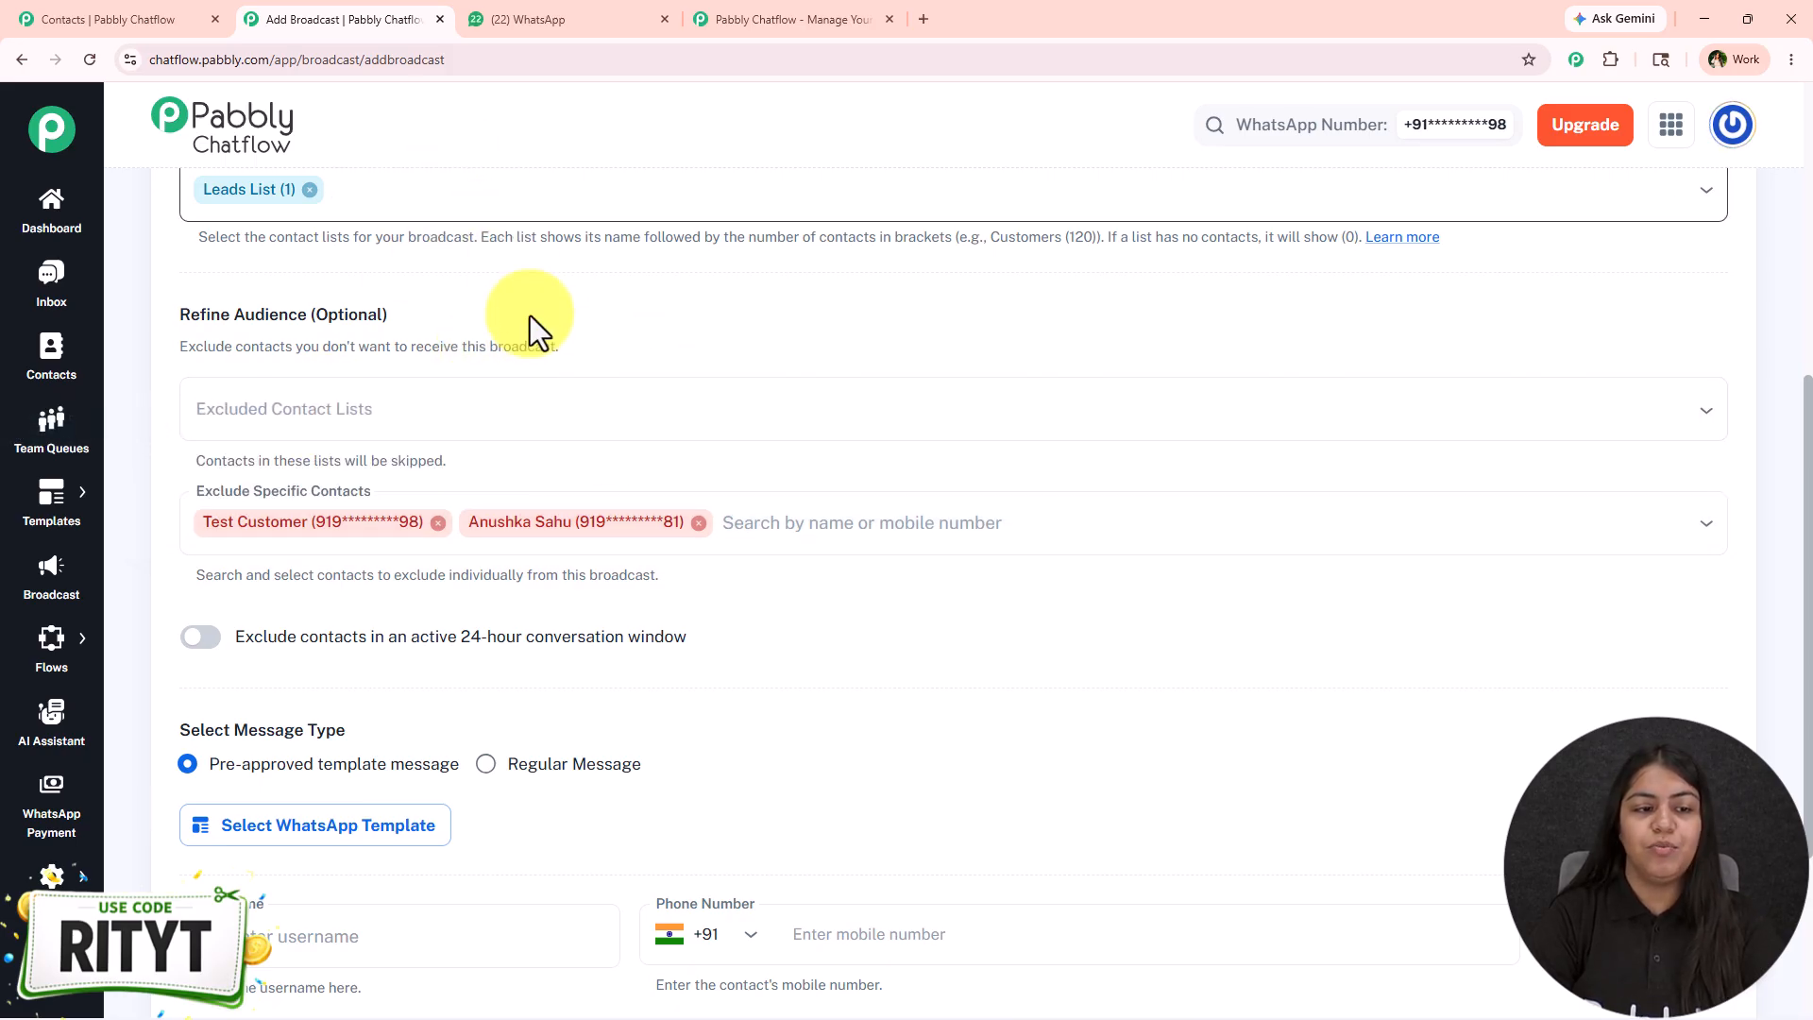
scroll(529, 311, "down", 3)
mouse_move(259, 344)
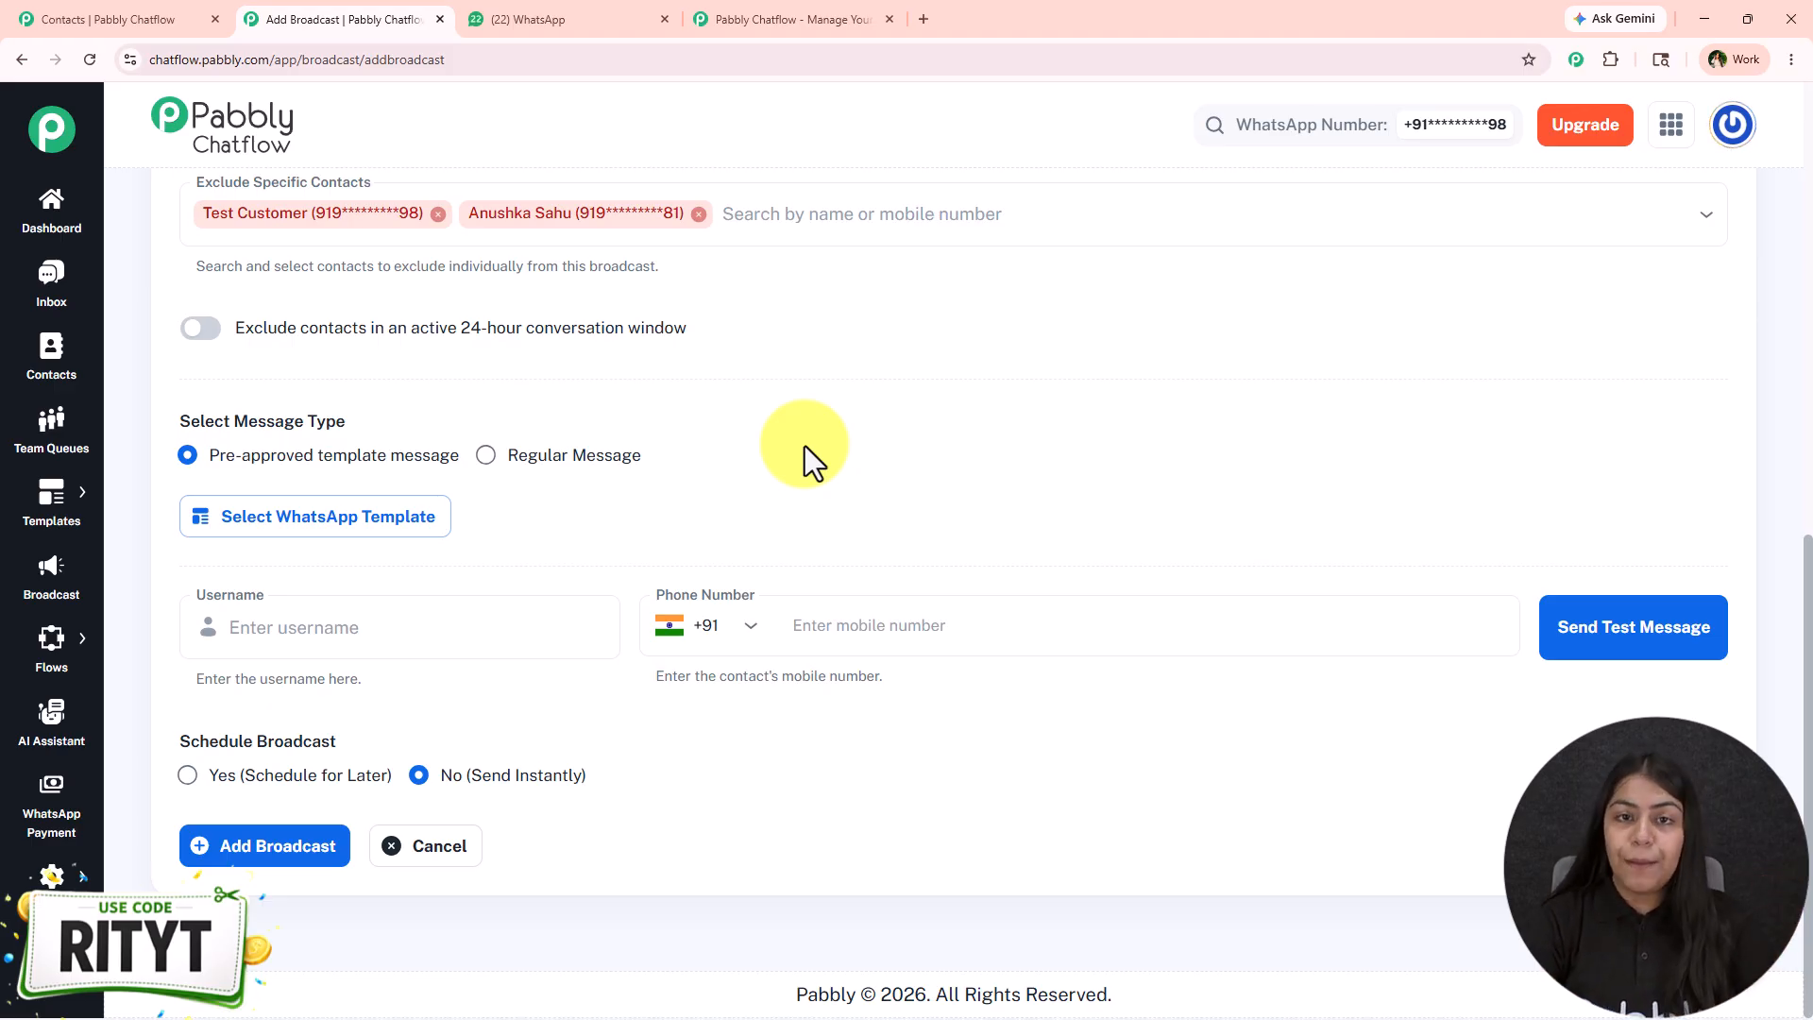
View the Templates List page and the approved WhatsApp templates offered in the broadcast form without selecting one.
mouse_move(51, 496)
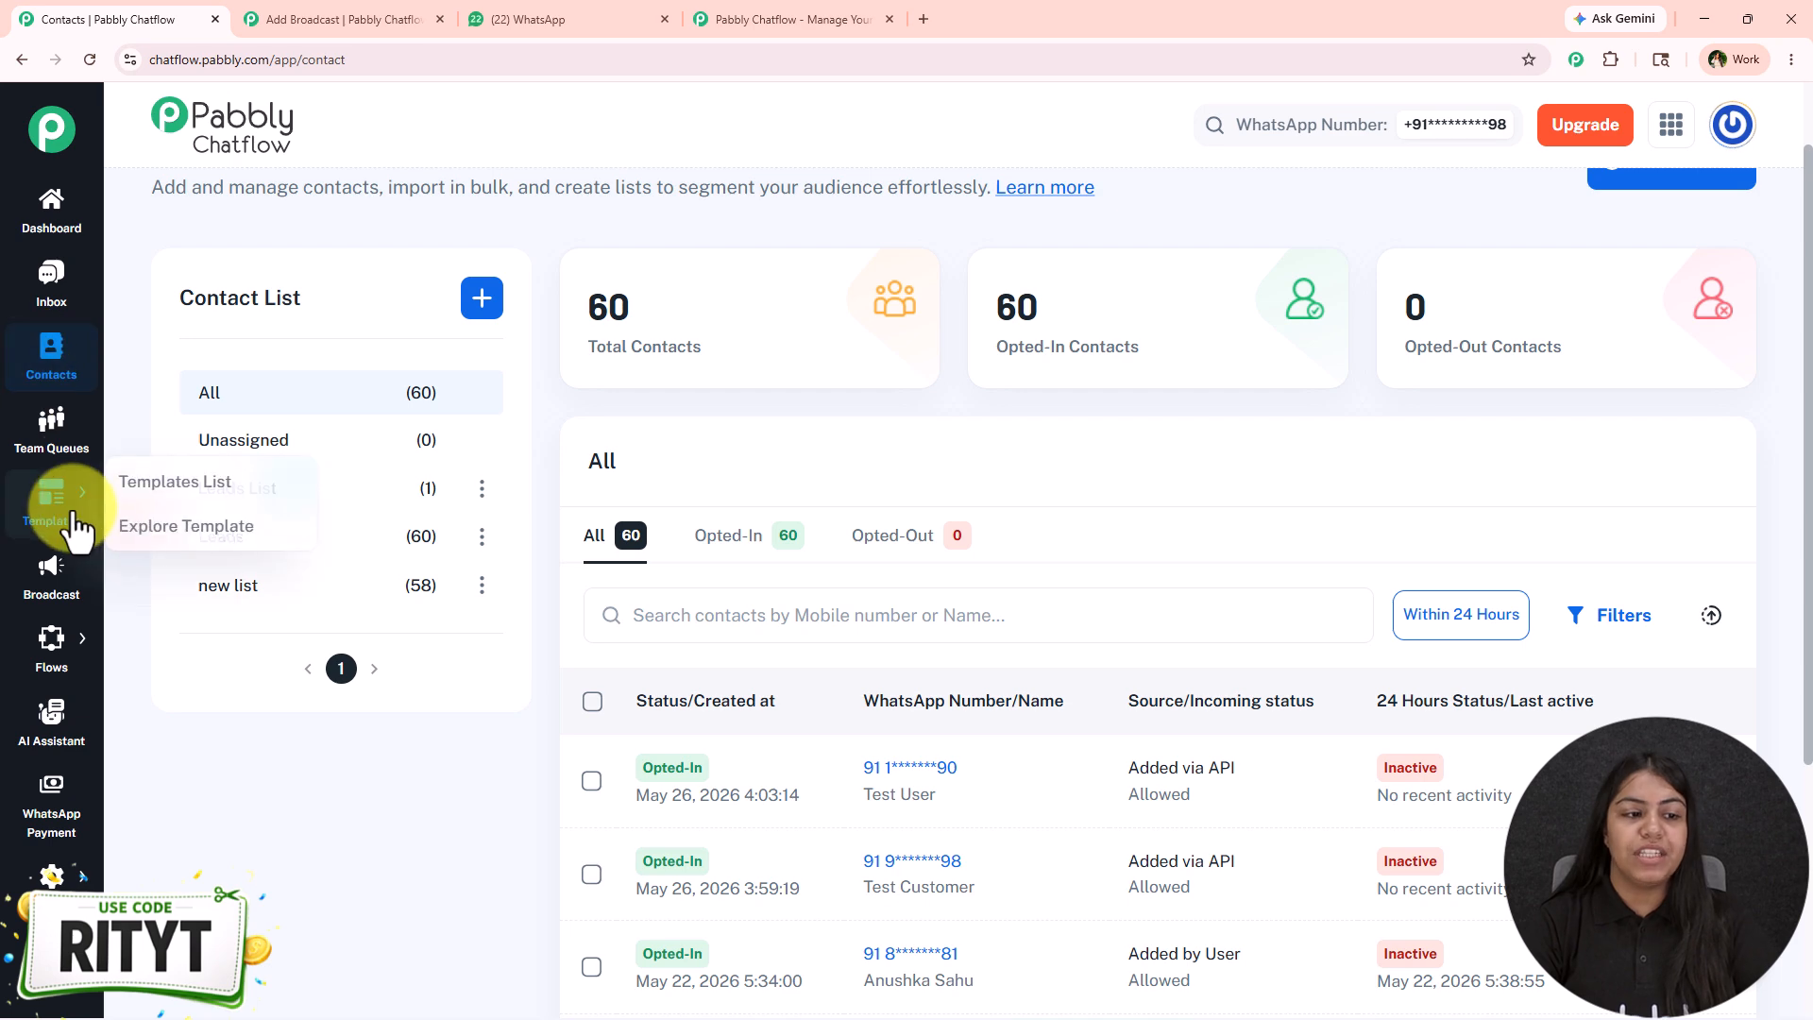
left_click(189, 482)
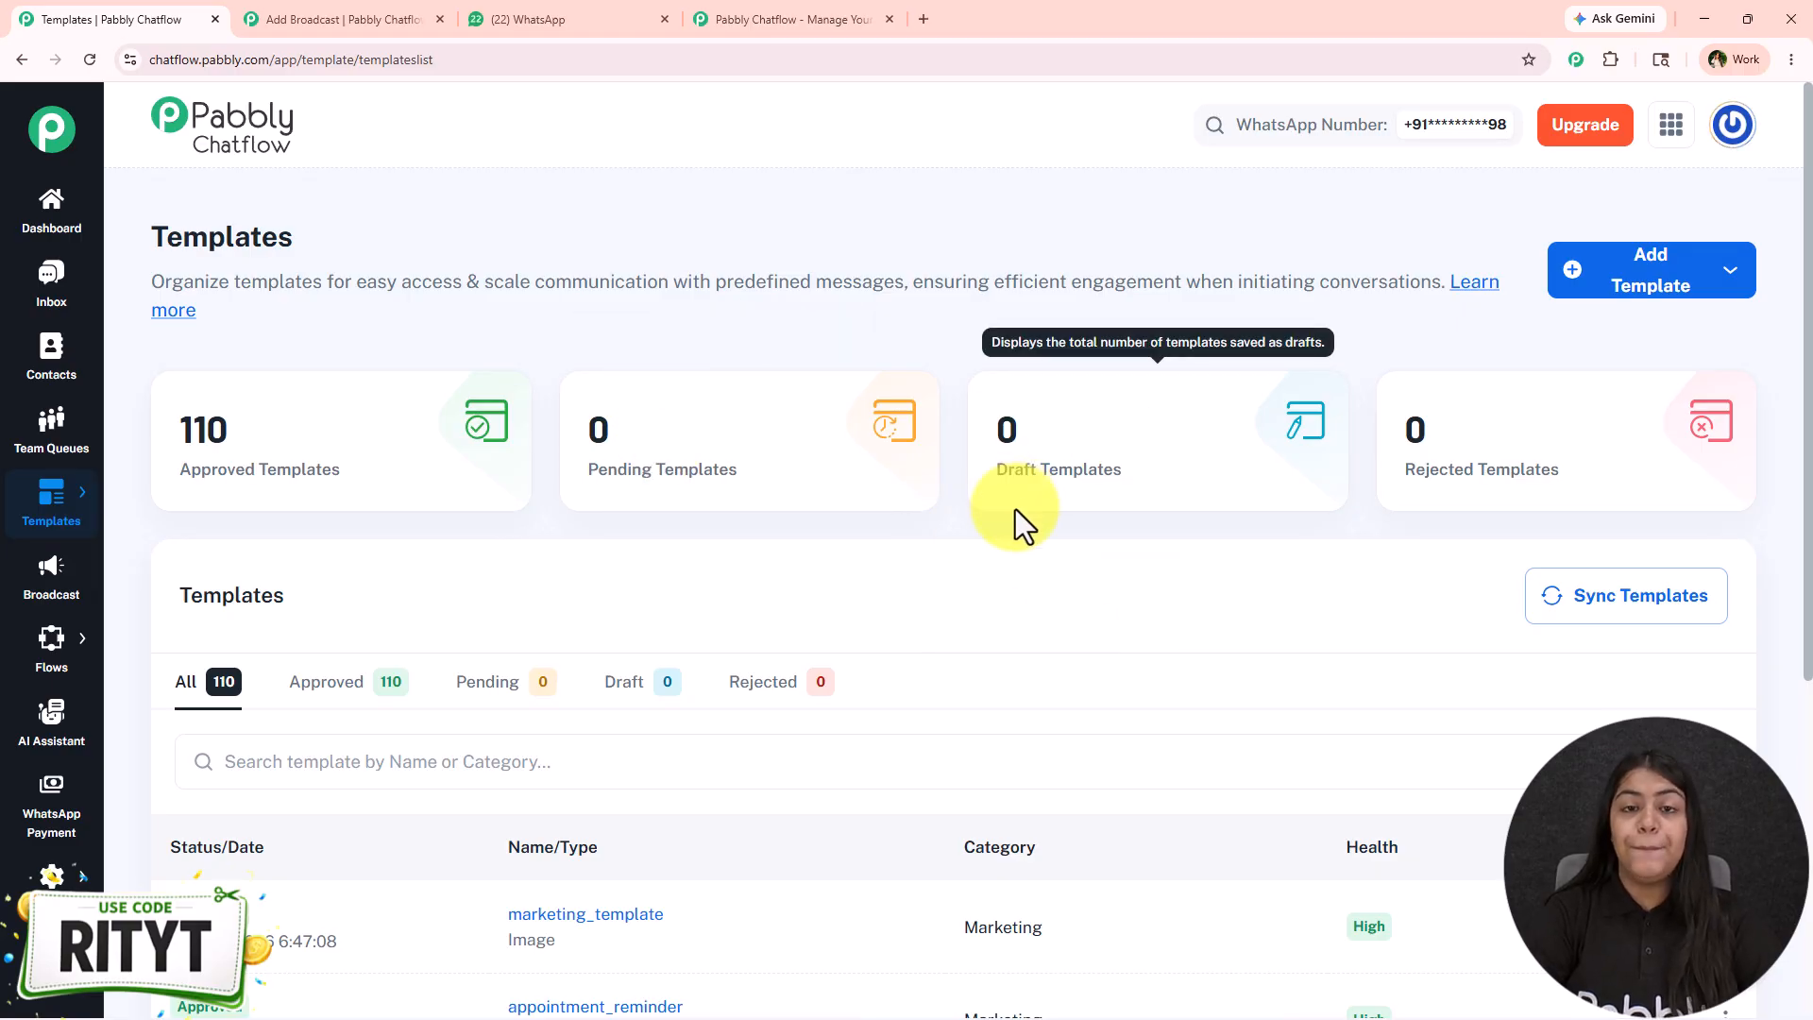
left_click(369, 19)
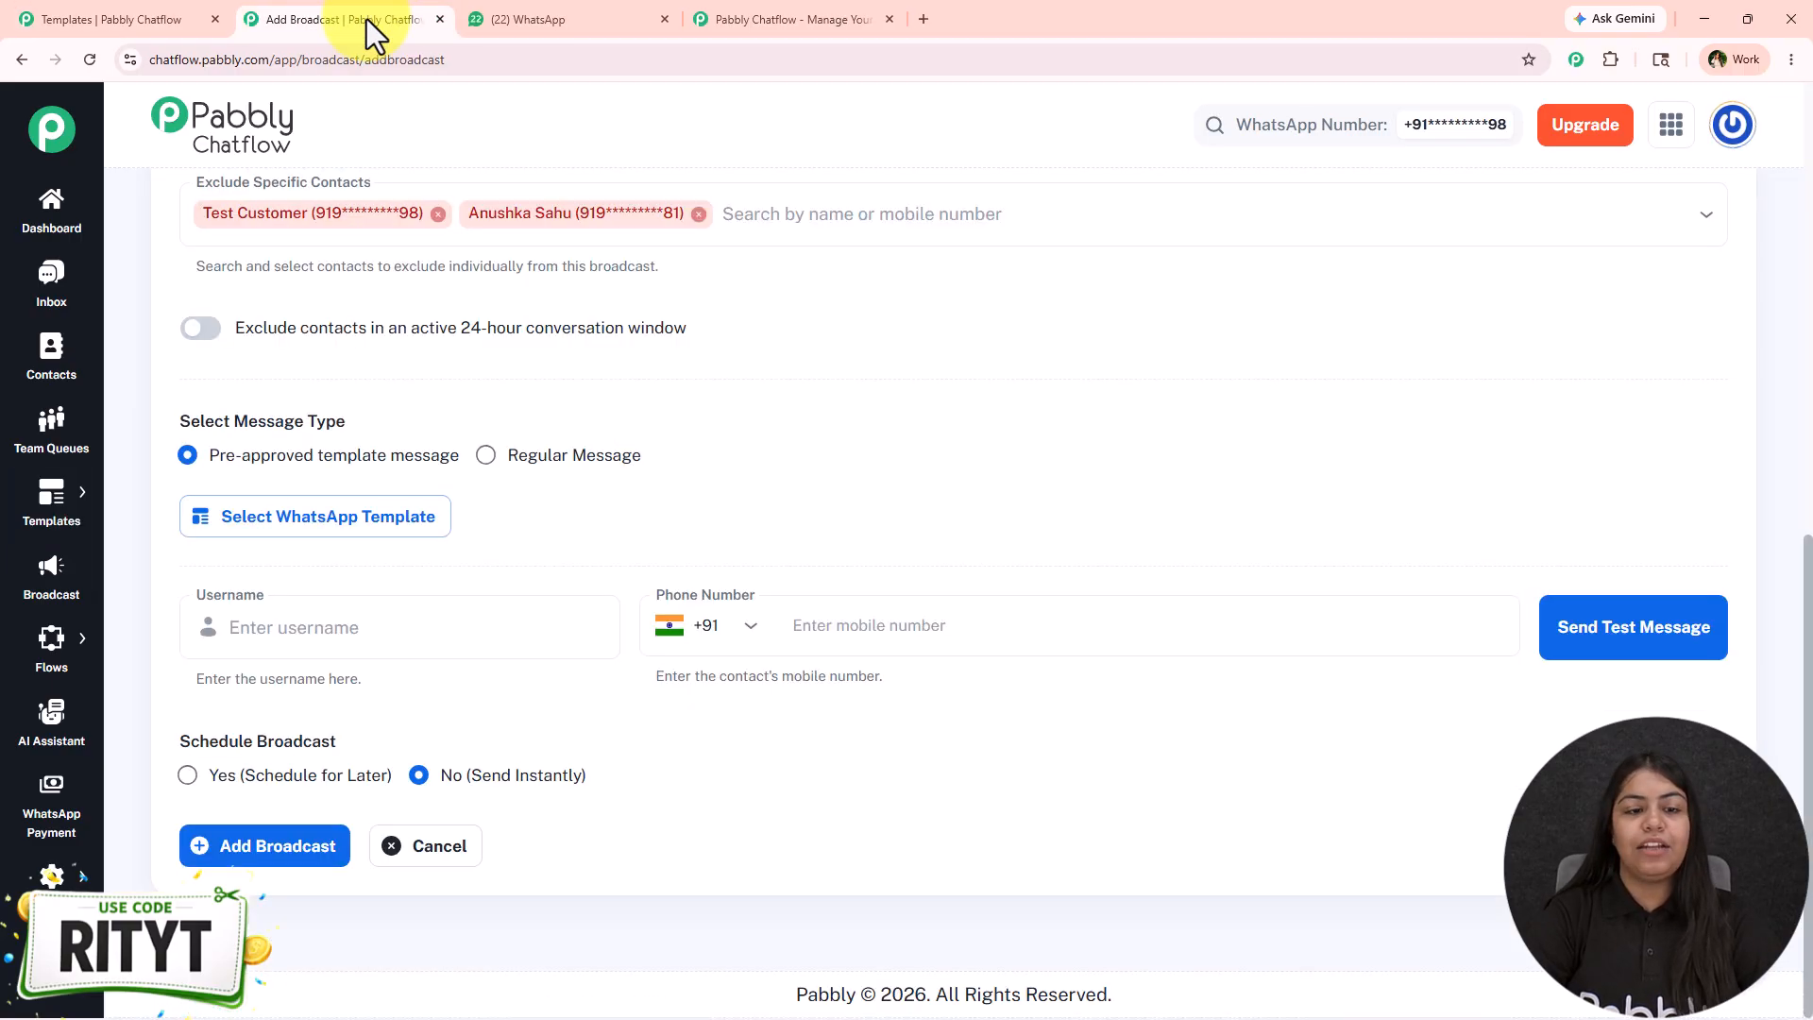
left_click(360, 546)
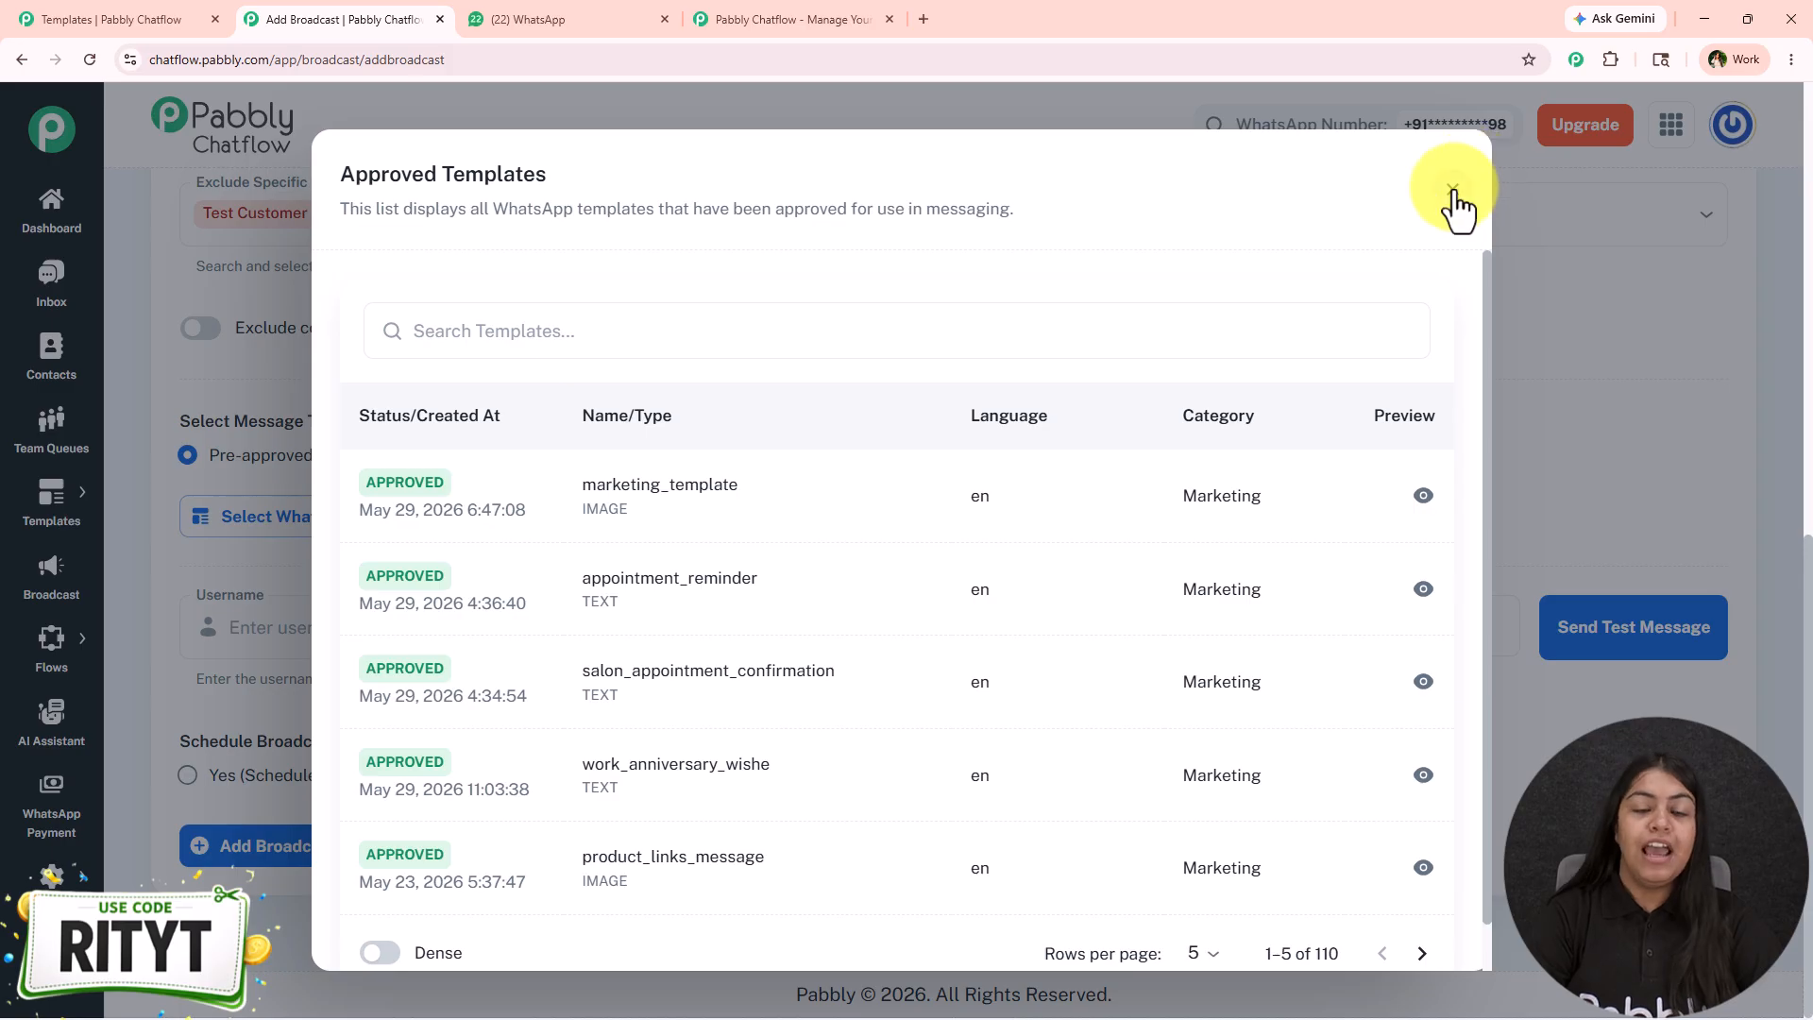
left_click(1454, 192)
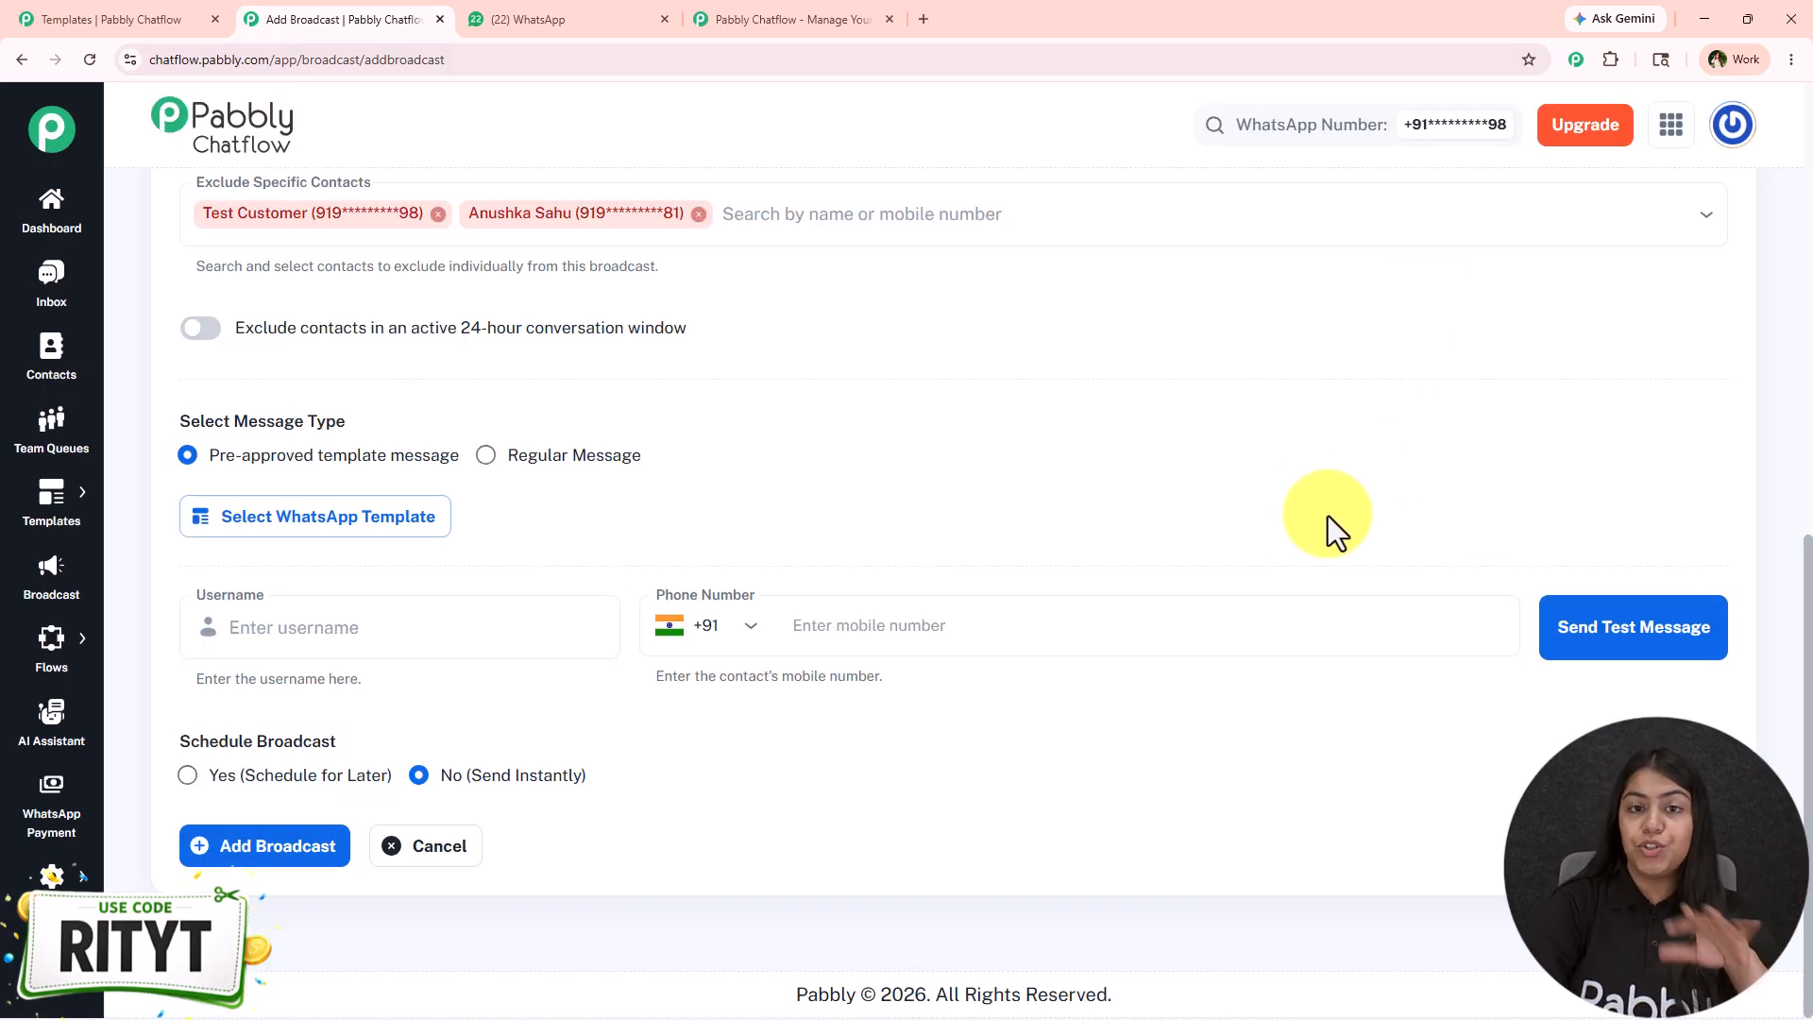
Set the broadcast's message type to Regular Message with Text as the regular message type.
left_click(486, 455)
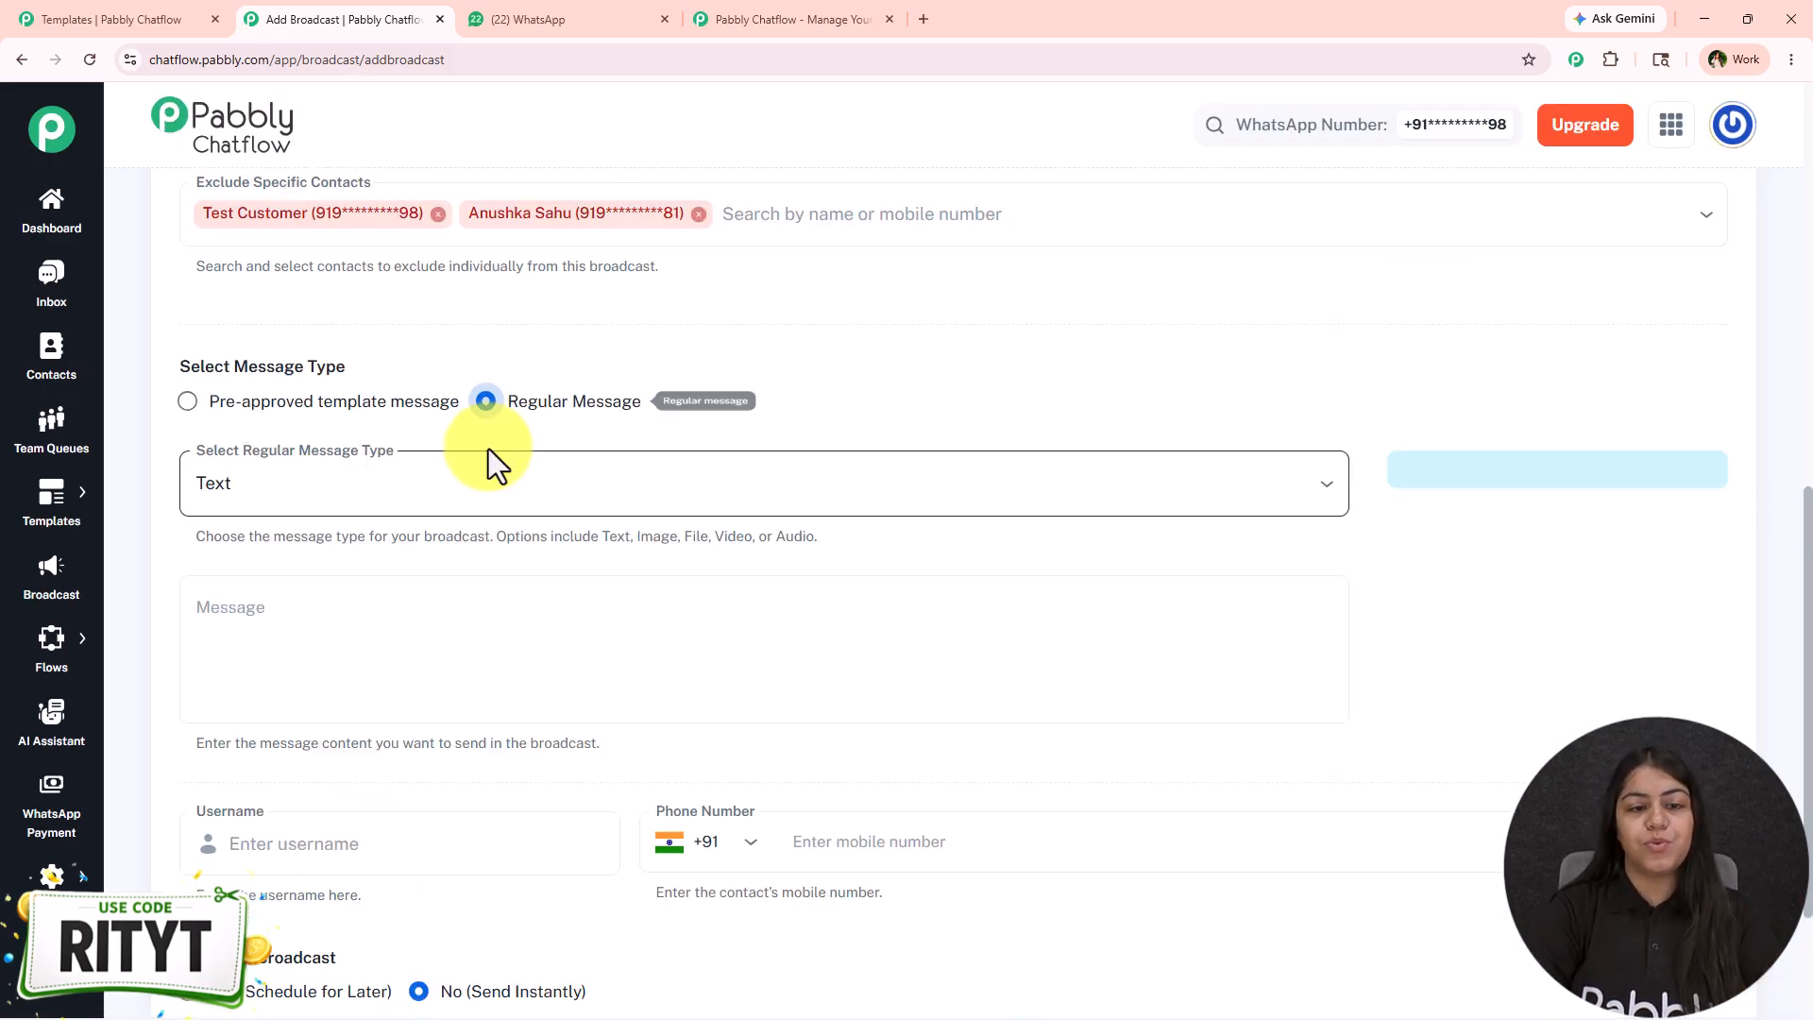
scroll(435, 536, "down", 1)
left_click(413, 418)
left_click(416, 462)
Copy the "Your Wishlist Just Got Cheaper!" message from the Pabbly Chatflow 2 chat in WhatsApp Web into the broadcast's Message field.
left_click(437, 515)
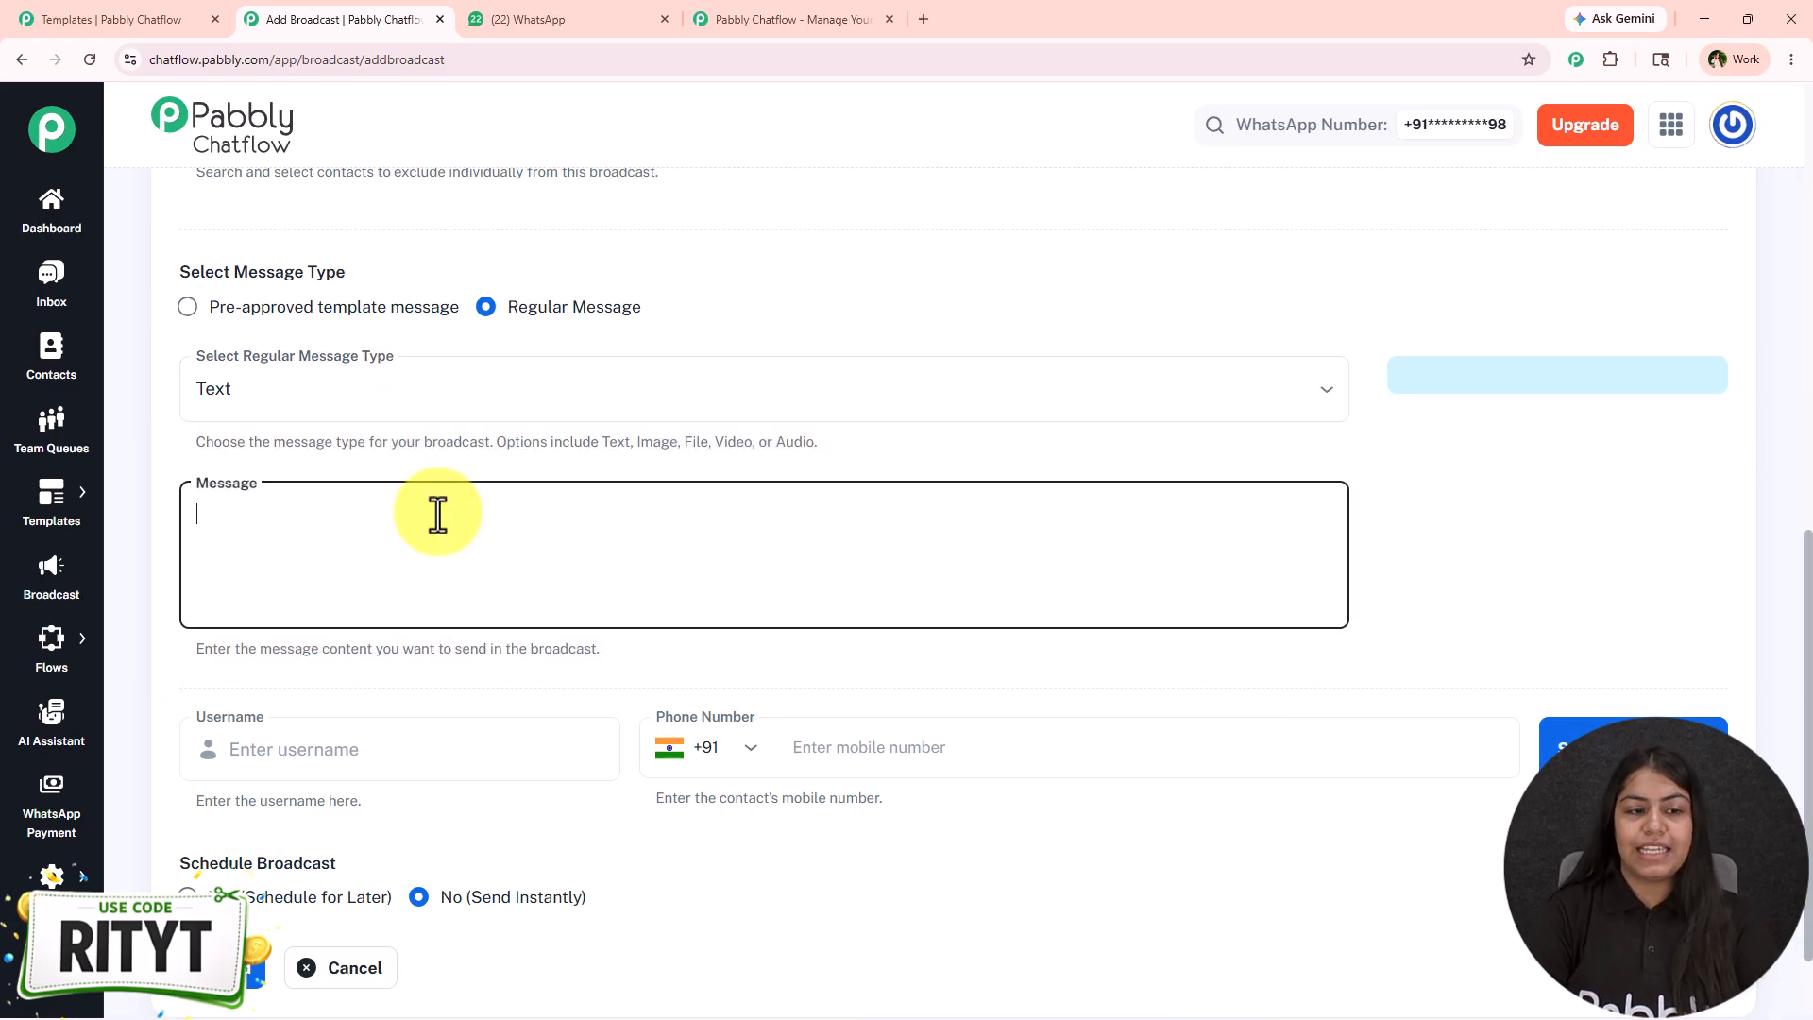
left_click(559, 17)
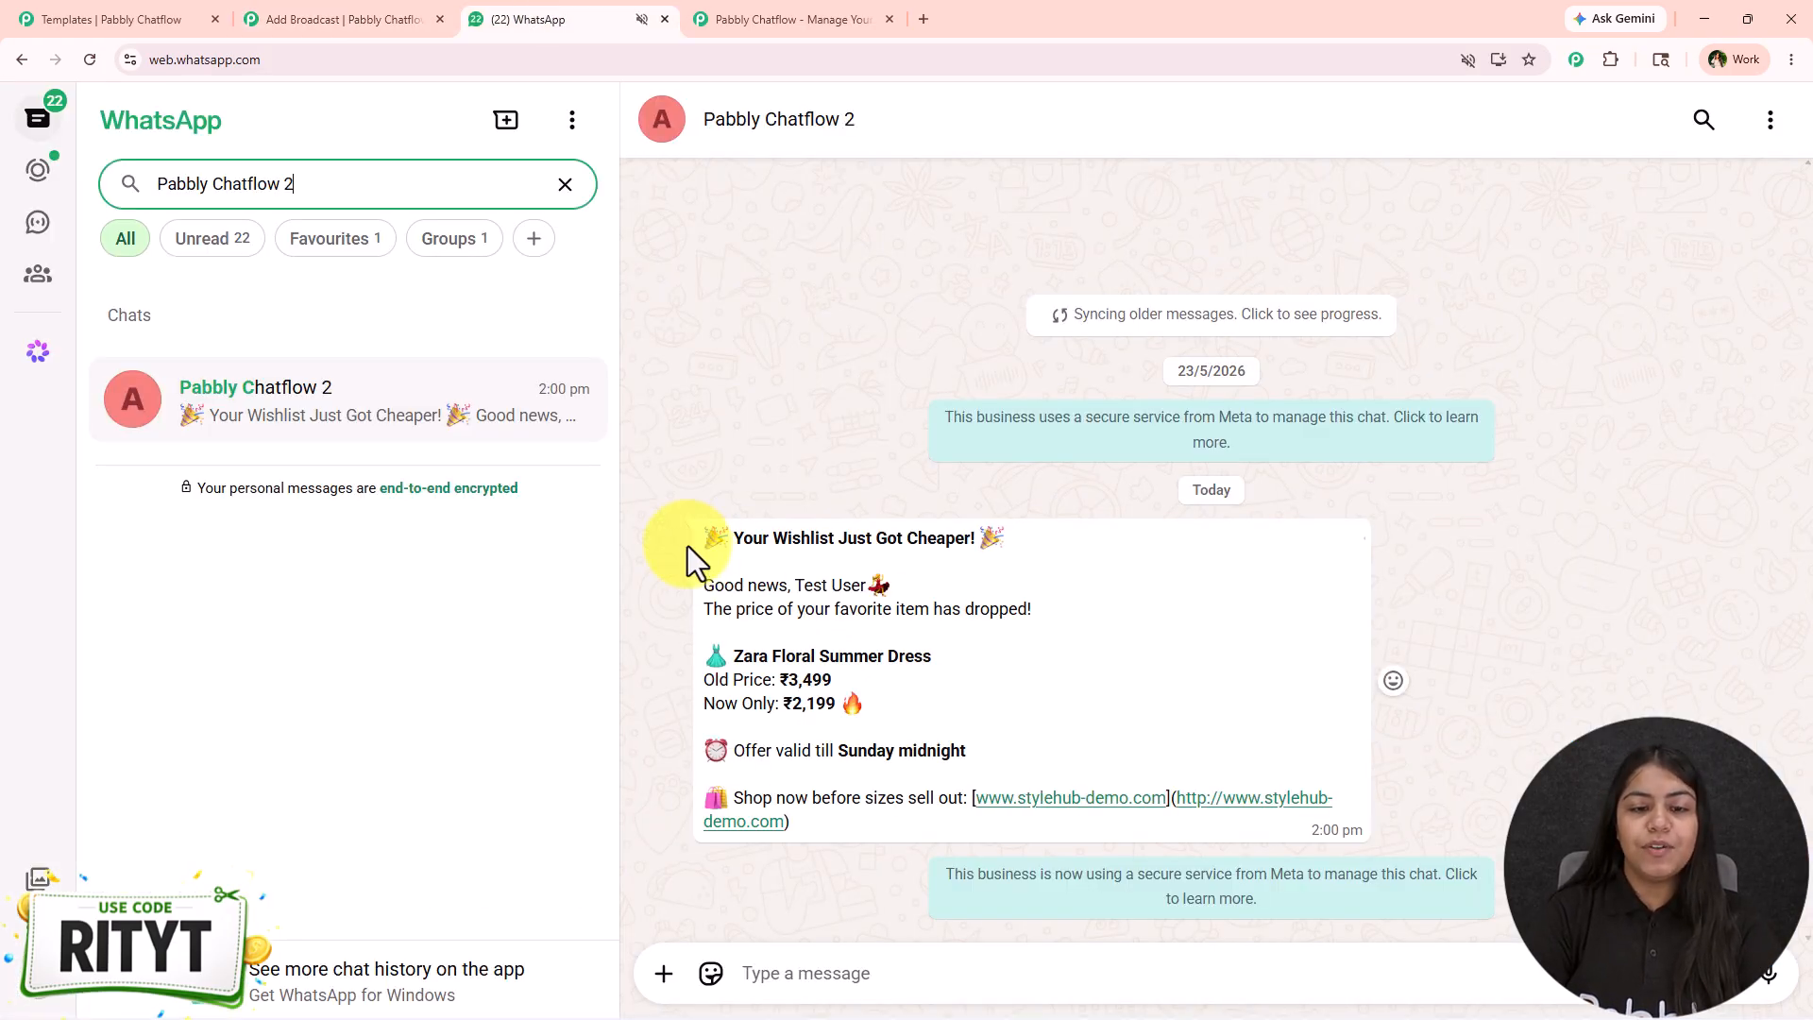
left_click_drag(687, 546, 829, 825)
left_click(312, 18)
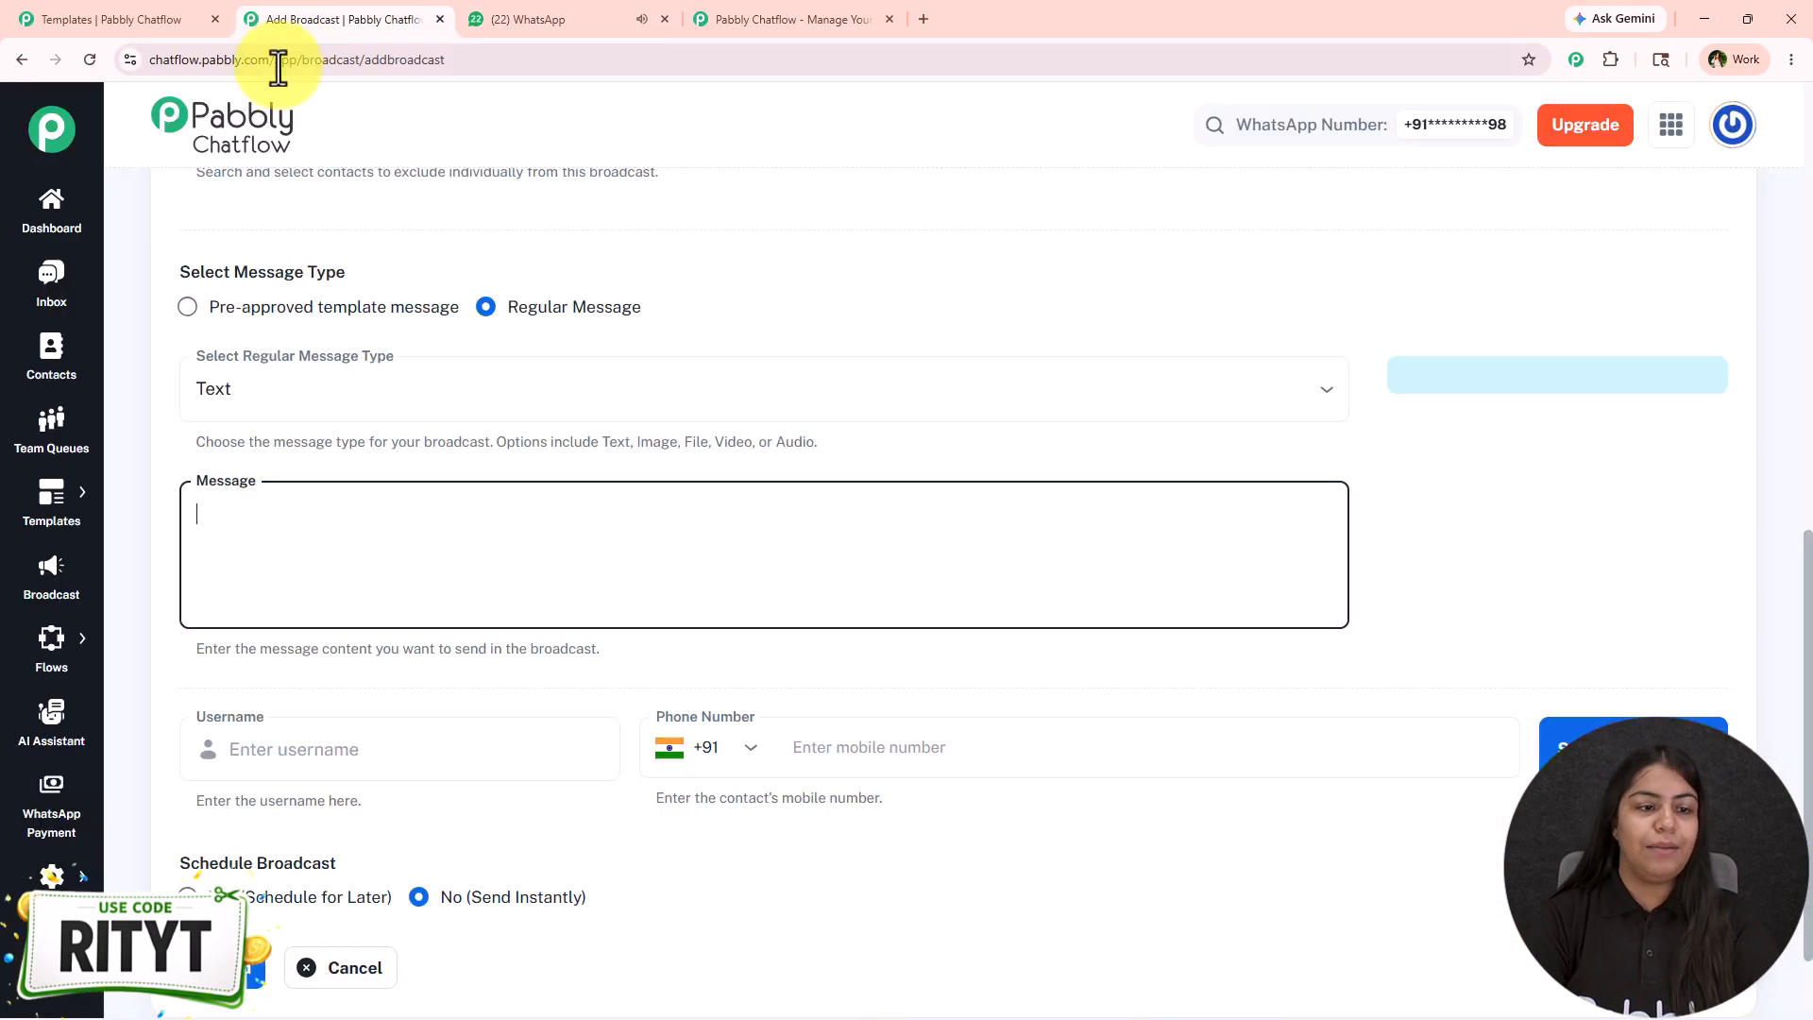
type("🎉 Your Wishlist Just Got Cheaper! 🎉  Good news, Test User 💃 The price of your favorite item has dropped!  👗 Zara Floral Summer Dress Old Price: ₹3,499 Now Only: ₹2,199 🔥  ⏰ Offer valid till Sunday midnight  🛍 Shop now before sizes sell out: [www.stylehub-demo.com](http://www.stylehub-demo.com)")
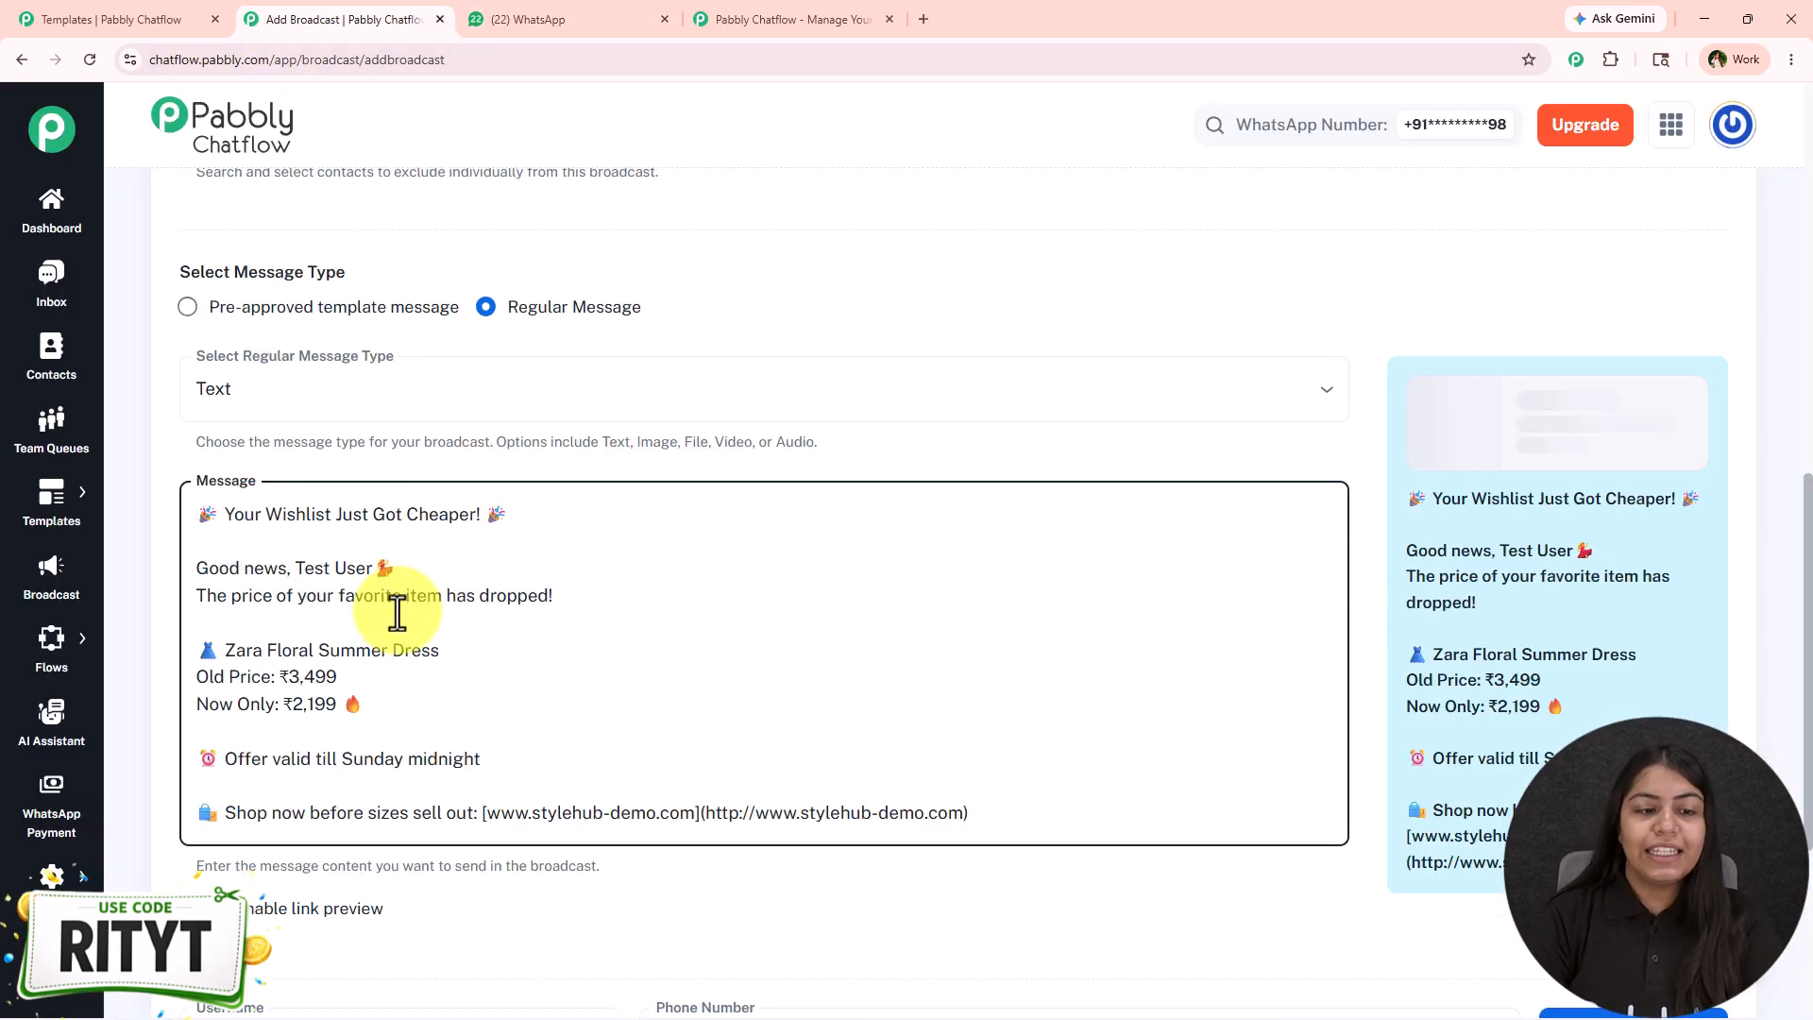
scroll(397, 707, "up", 2)
scroll(431, 711, "down", 2)
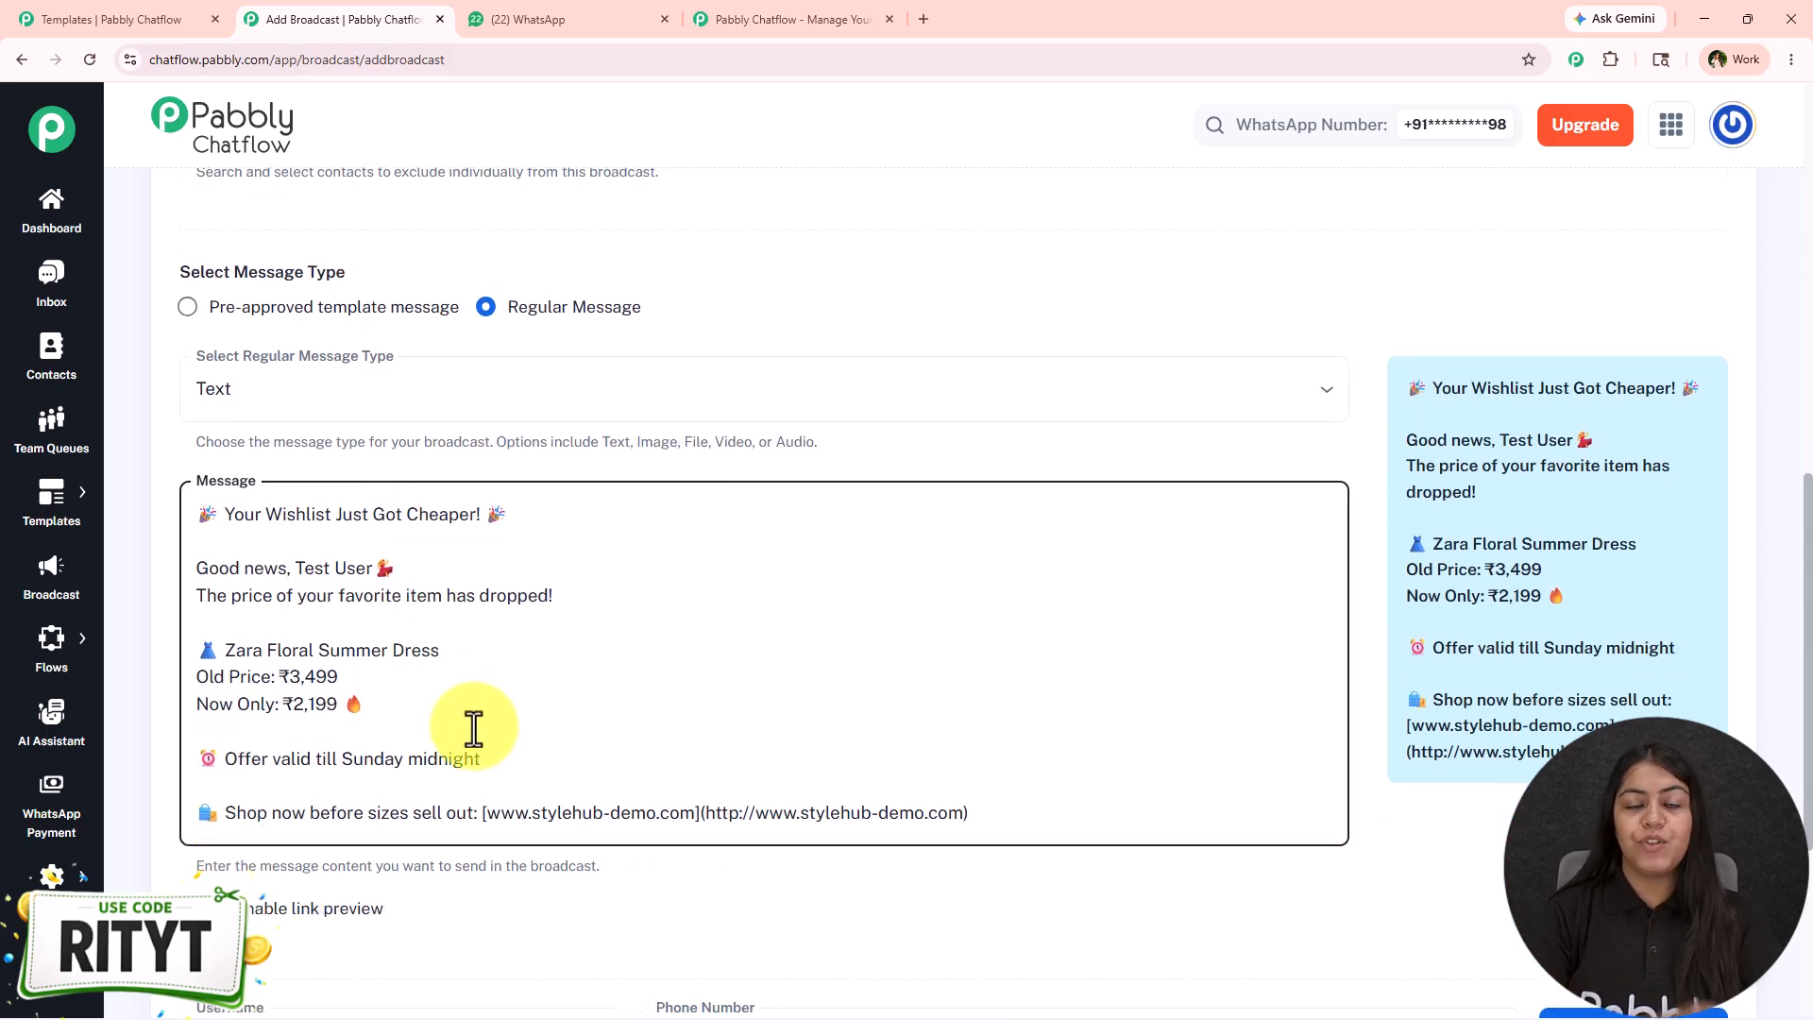
Enclose the headline "Your Wishlist Just Got Cheaper!" in asterisks to make it bold.
left_click(479, 519)
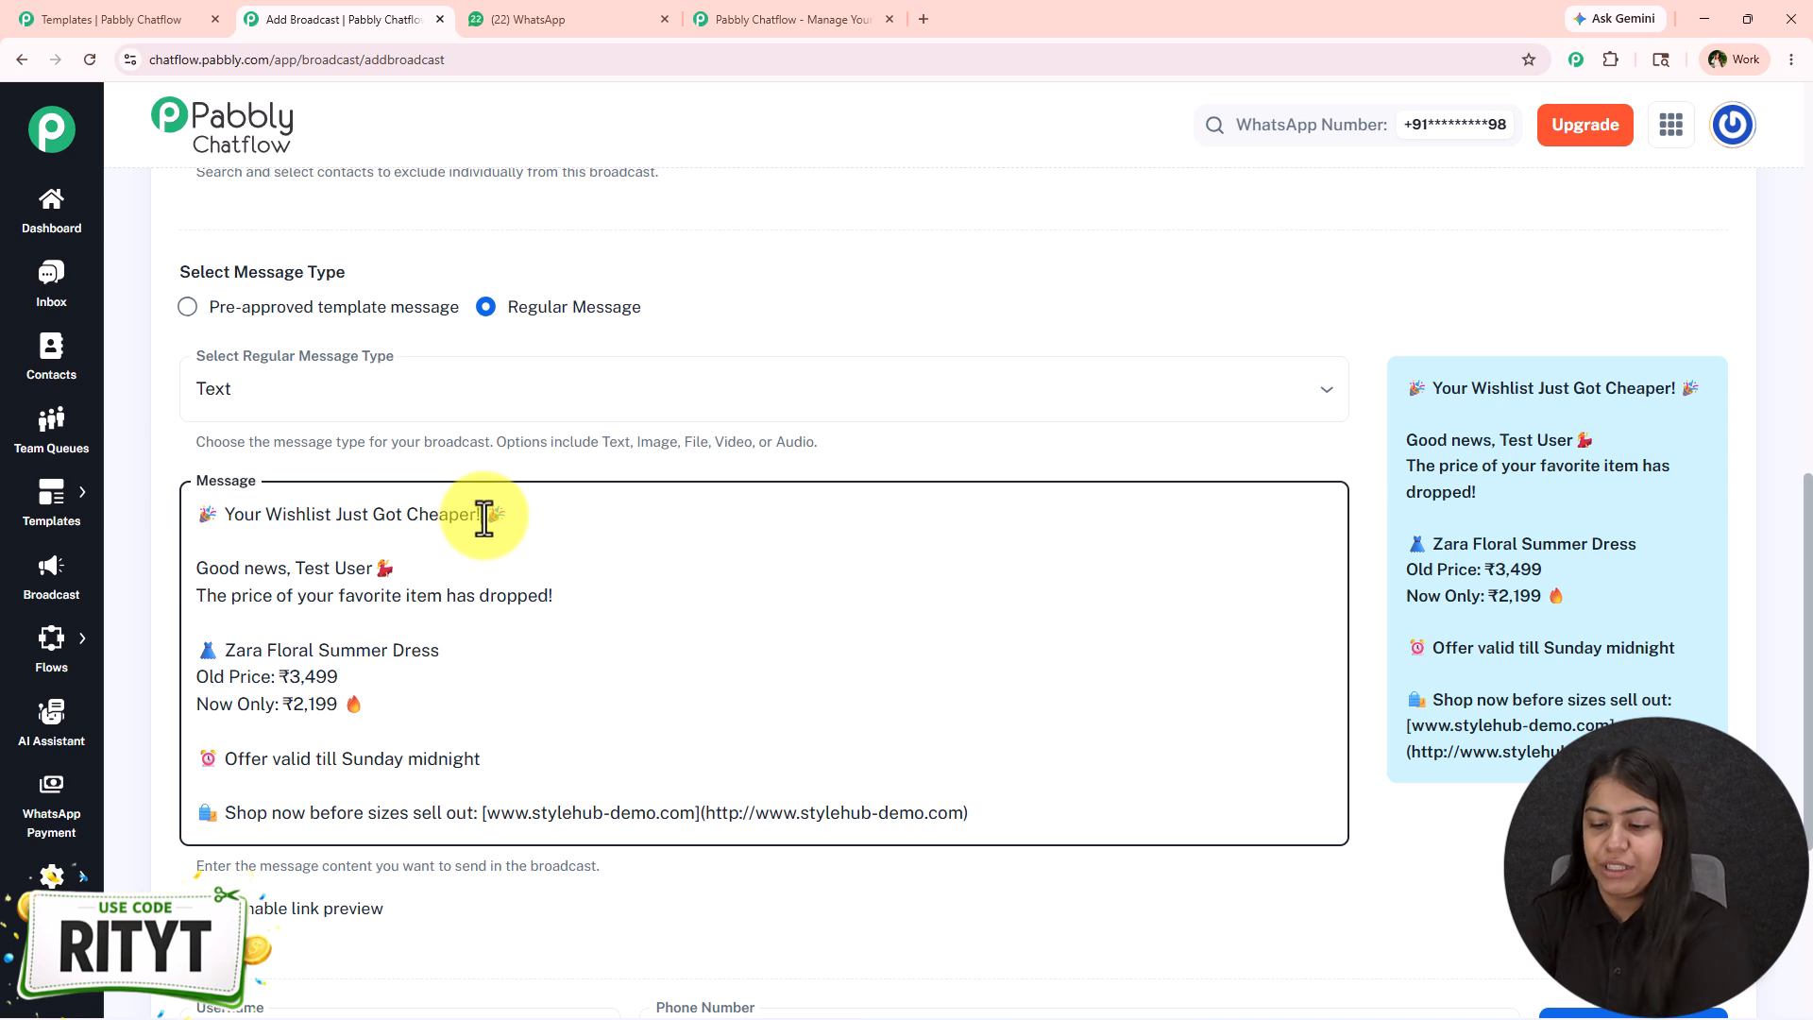
type("*")
left_click(226, 519)
type("*")
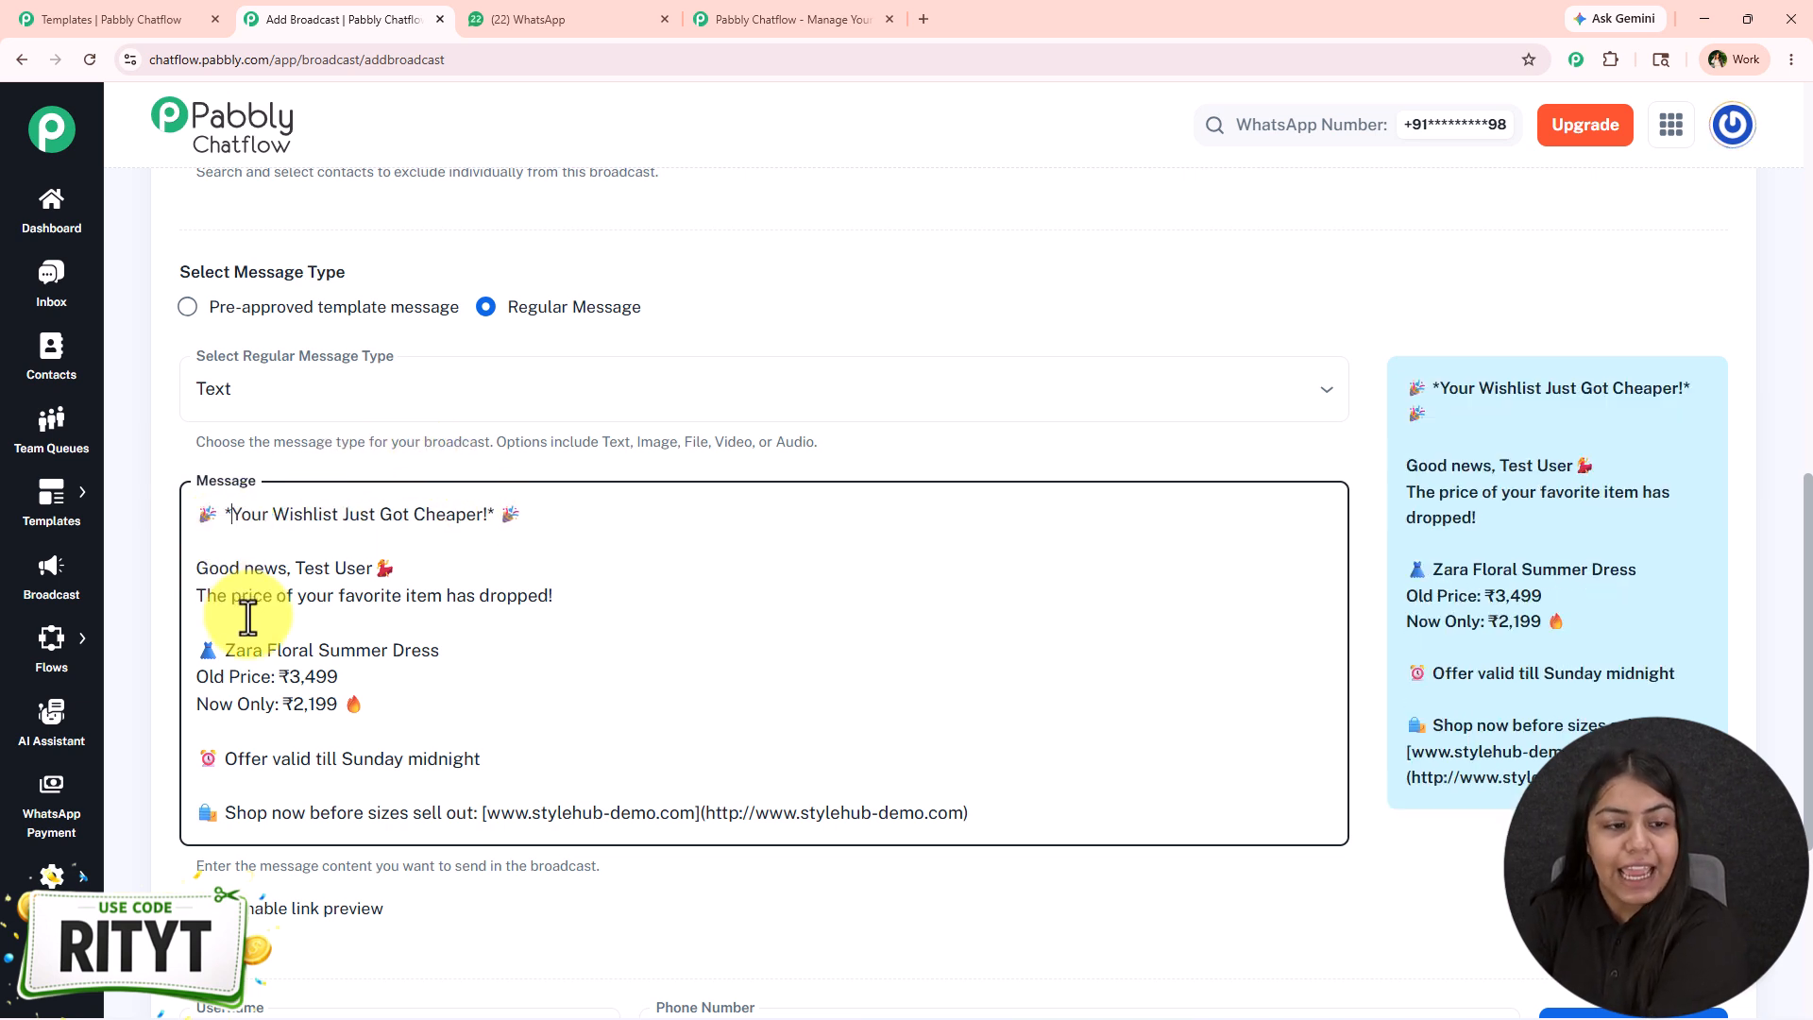
Replace "Test User" in the greeting with the variable $Name.
left_click(295, 569)
left_click_drag(294, 570, 375, 568)
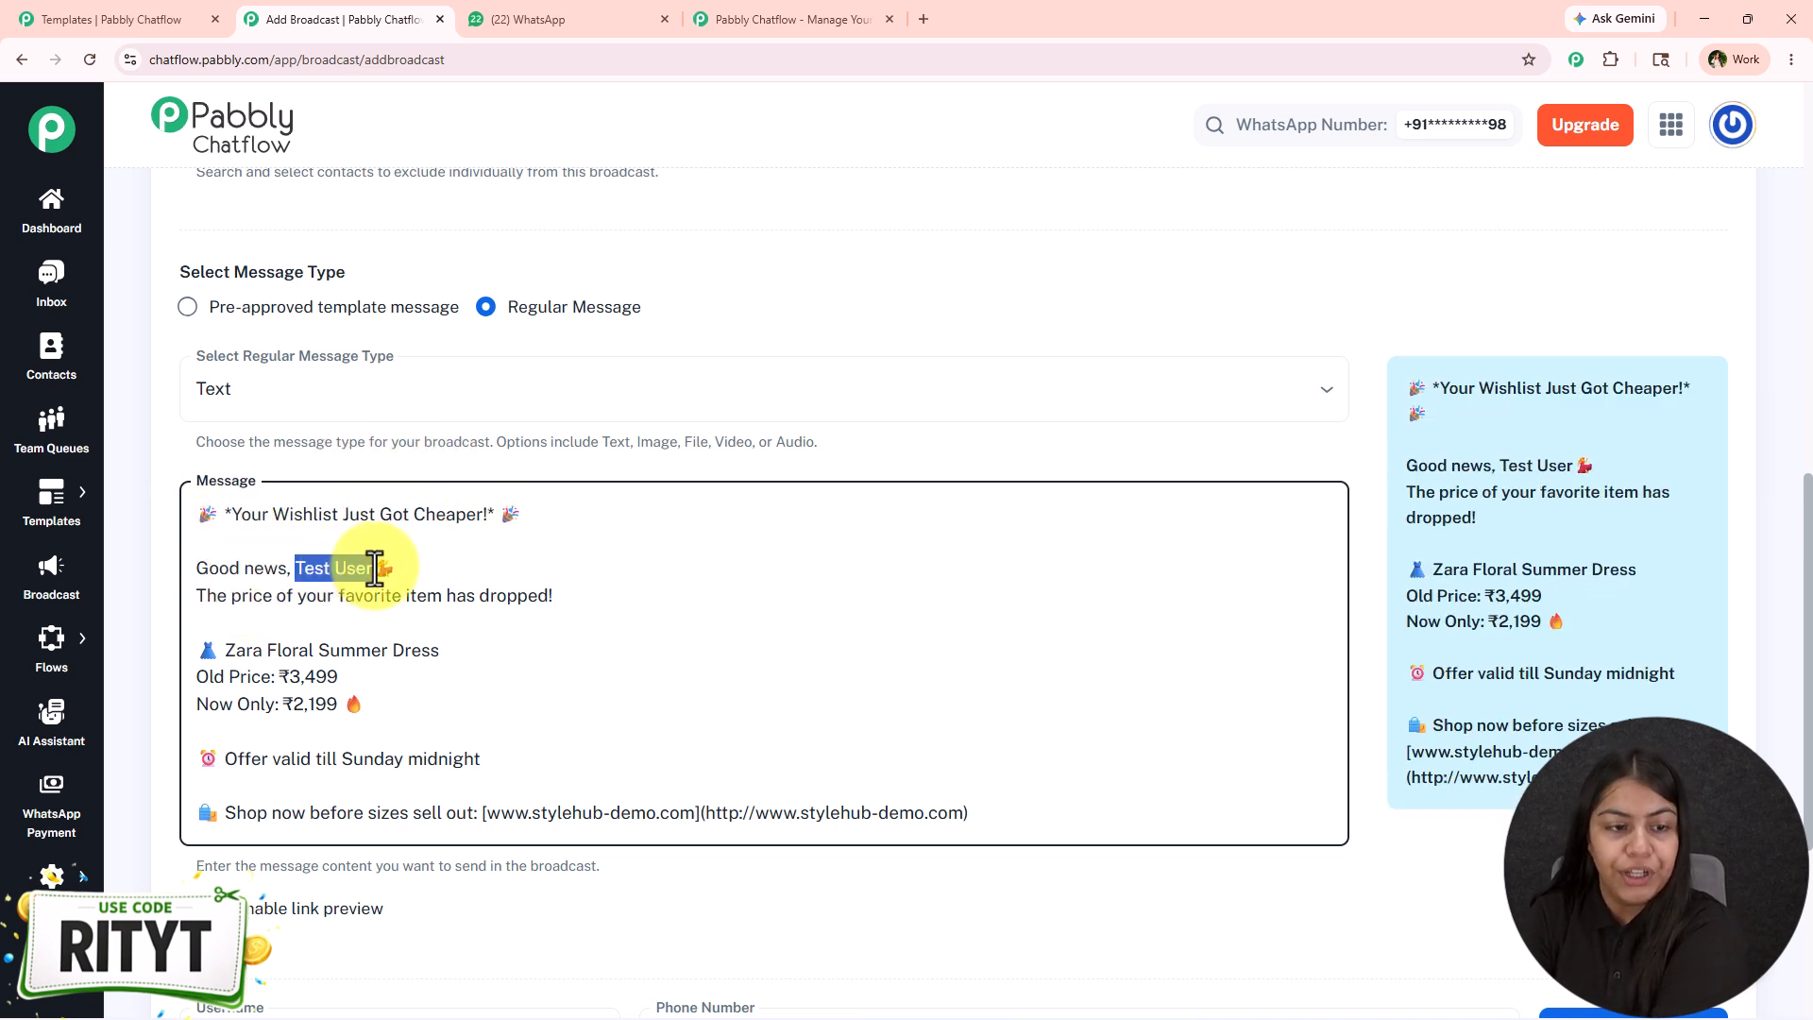
key("BackSpace")
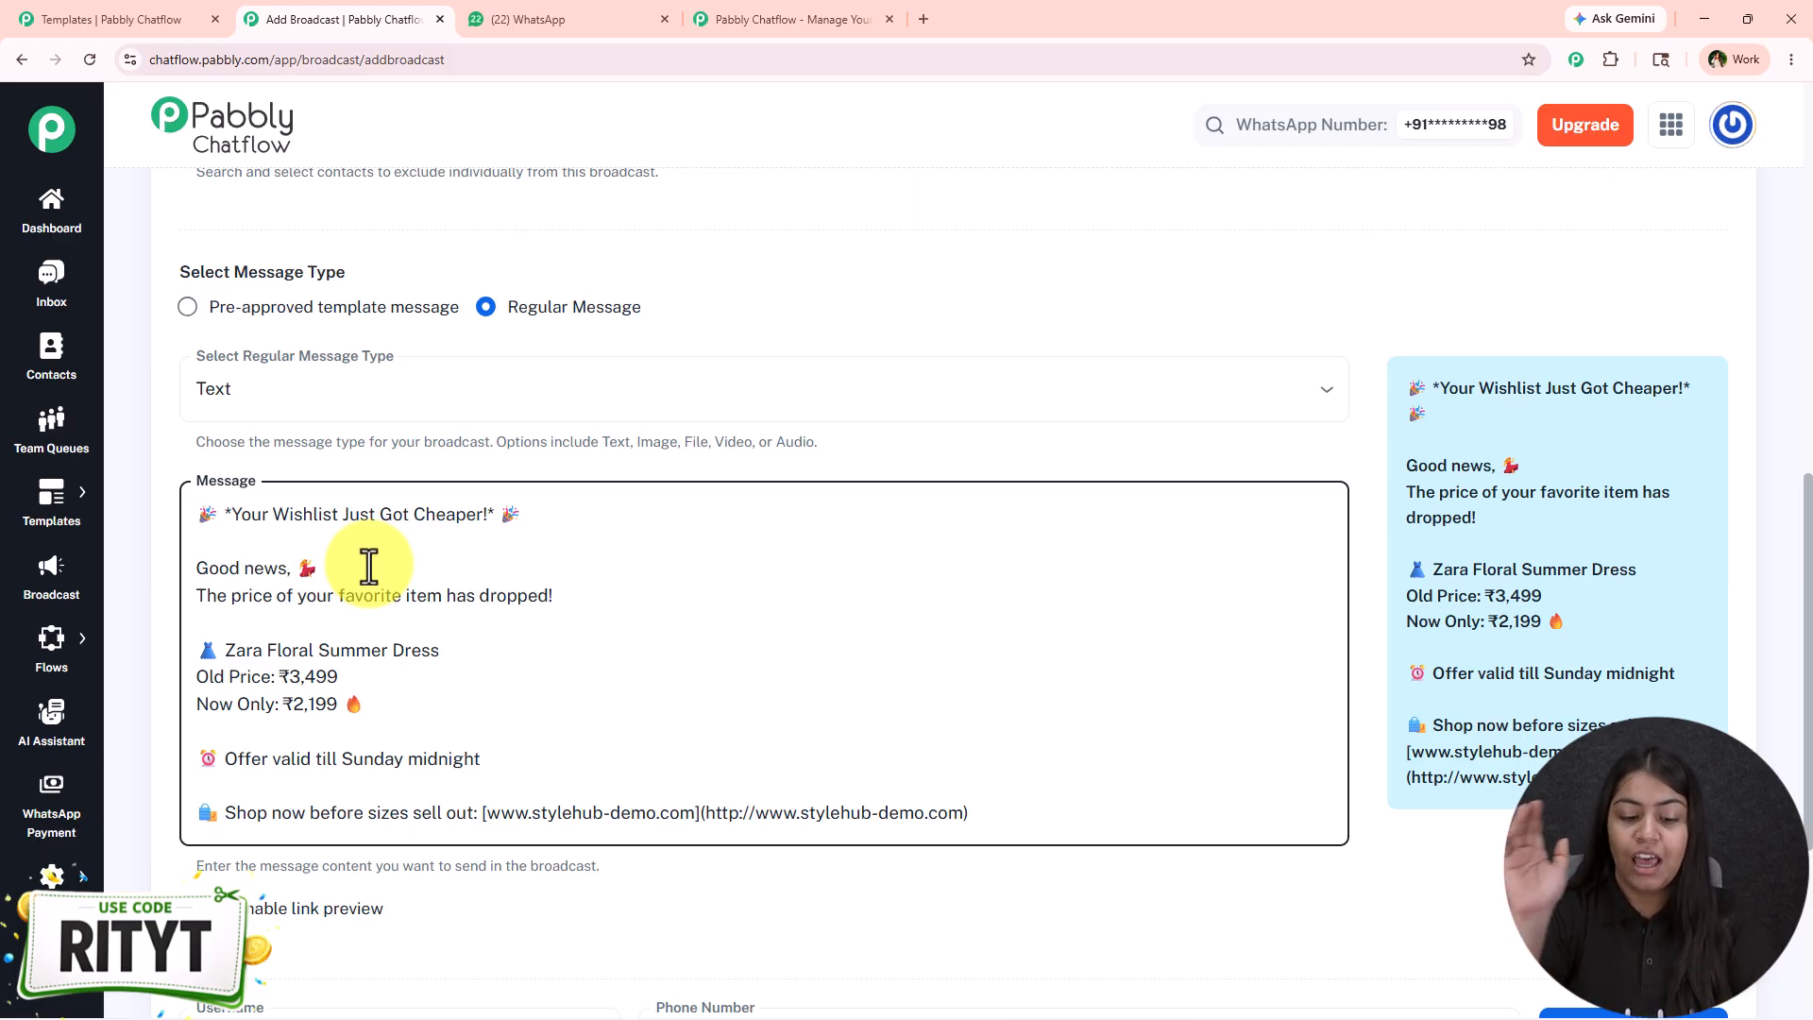
type("$Name")
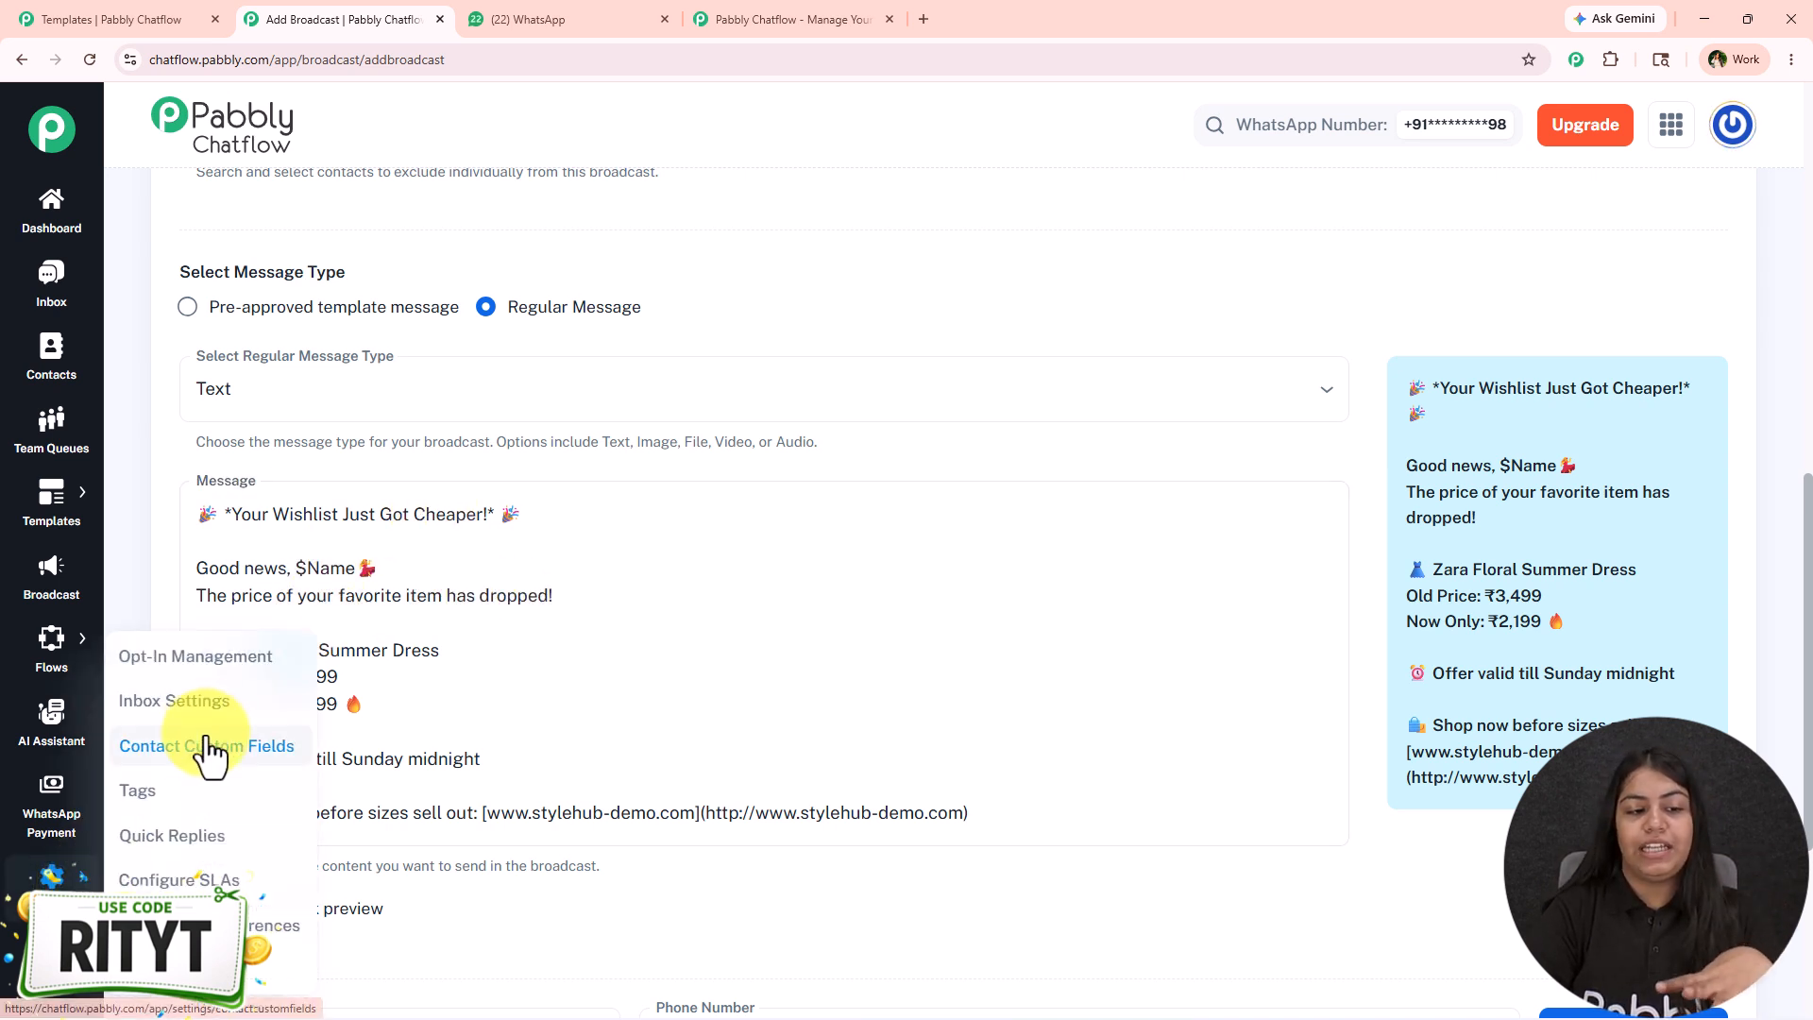
left_click(701, 602)
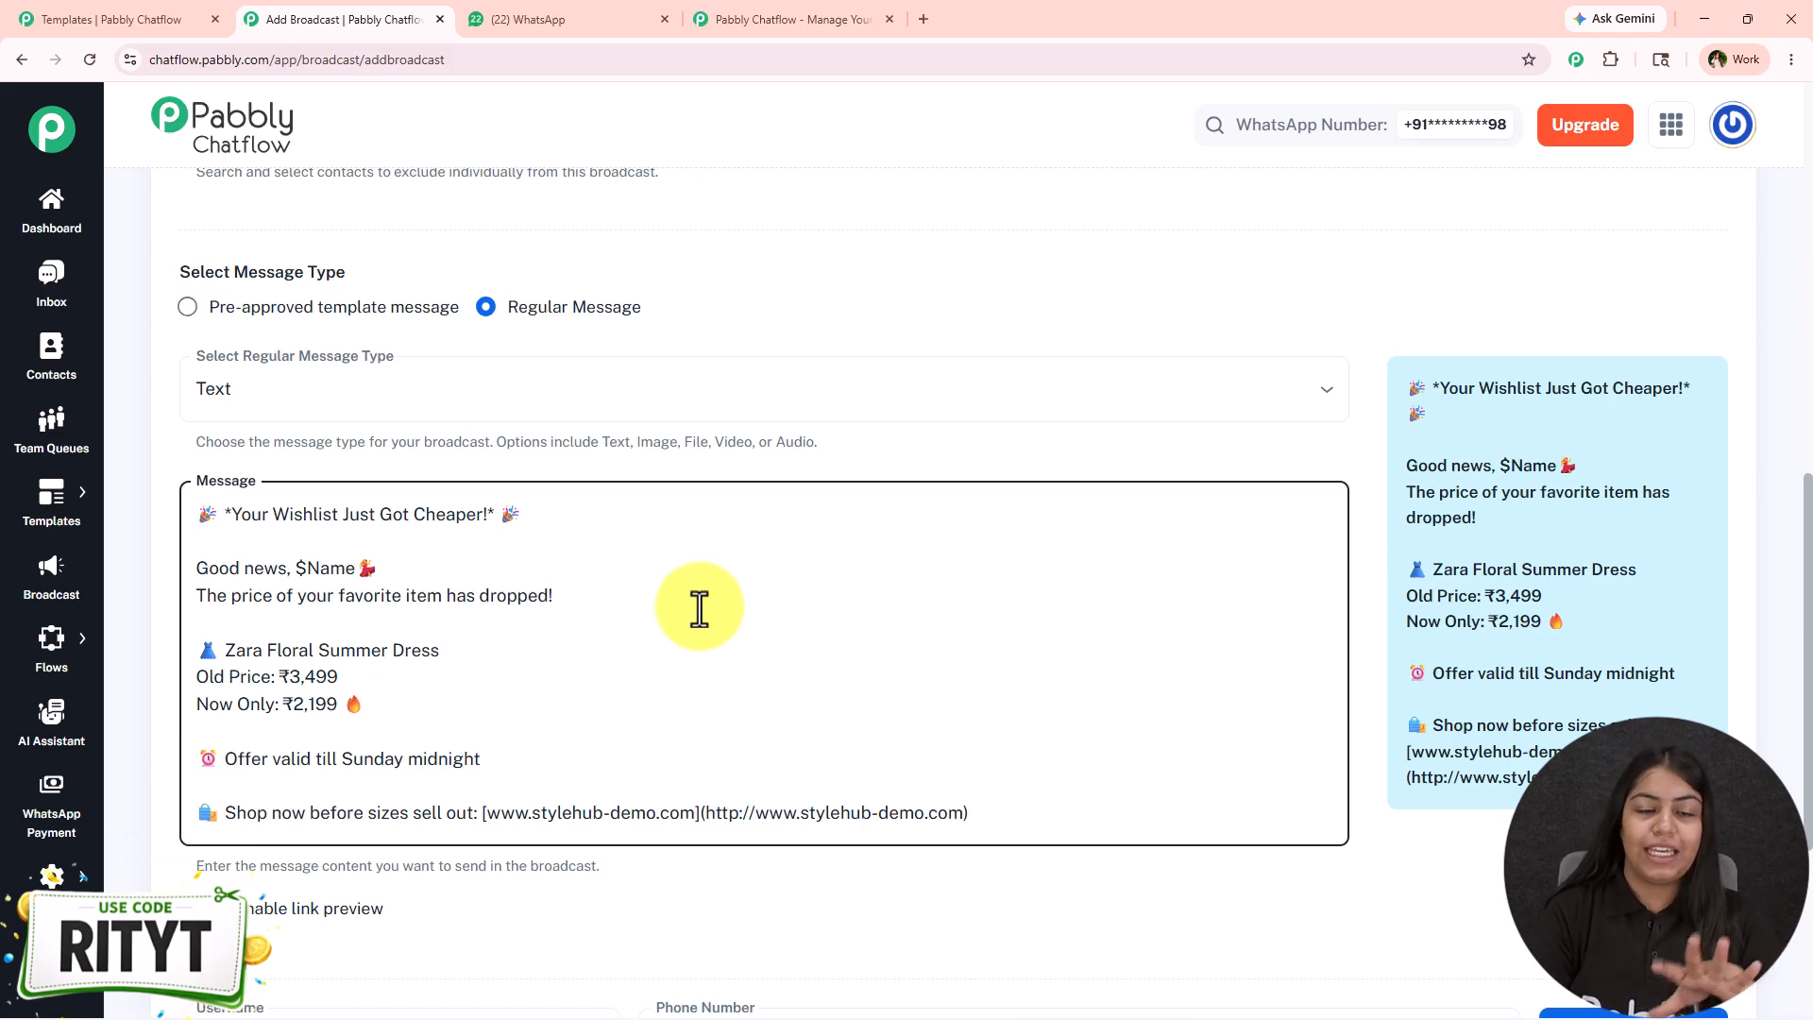
Enclose the product name "Zara Floral Summer Dress" and the text "Now Only: ₹2,199" in asterisks to make them bold.
left_click(482, 658)
type("*")
left_click(225, 652)
type("*")
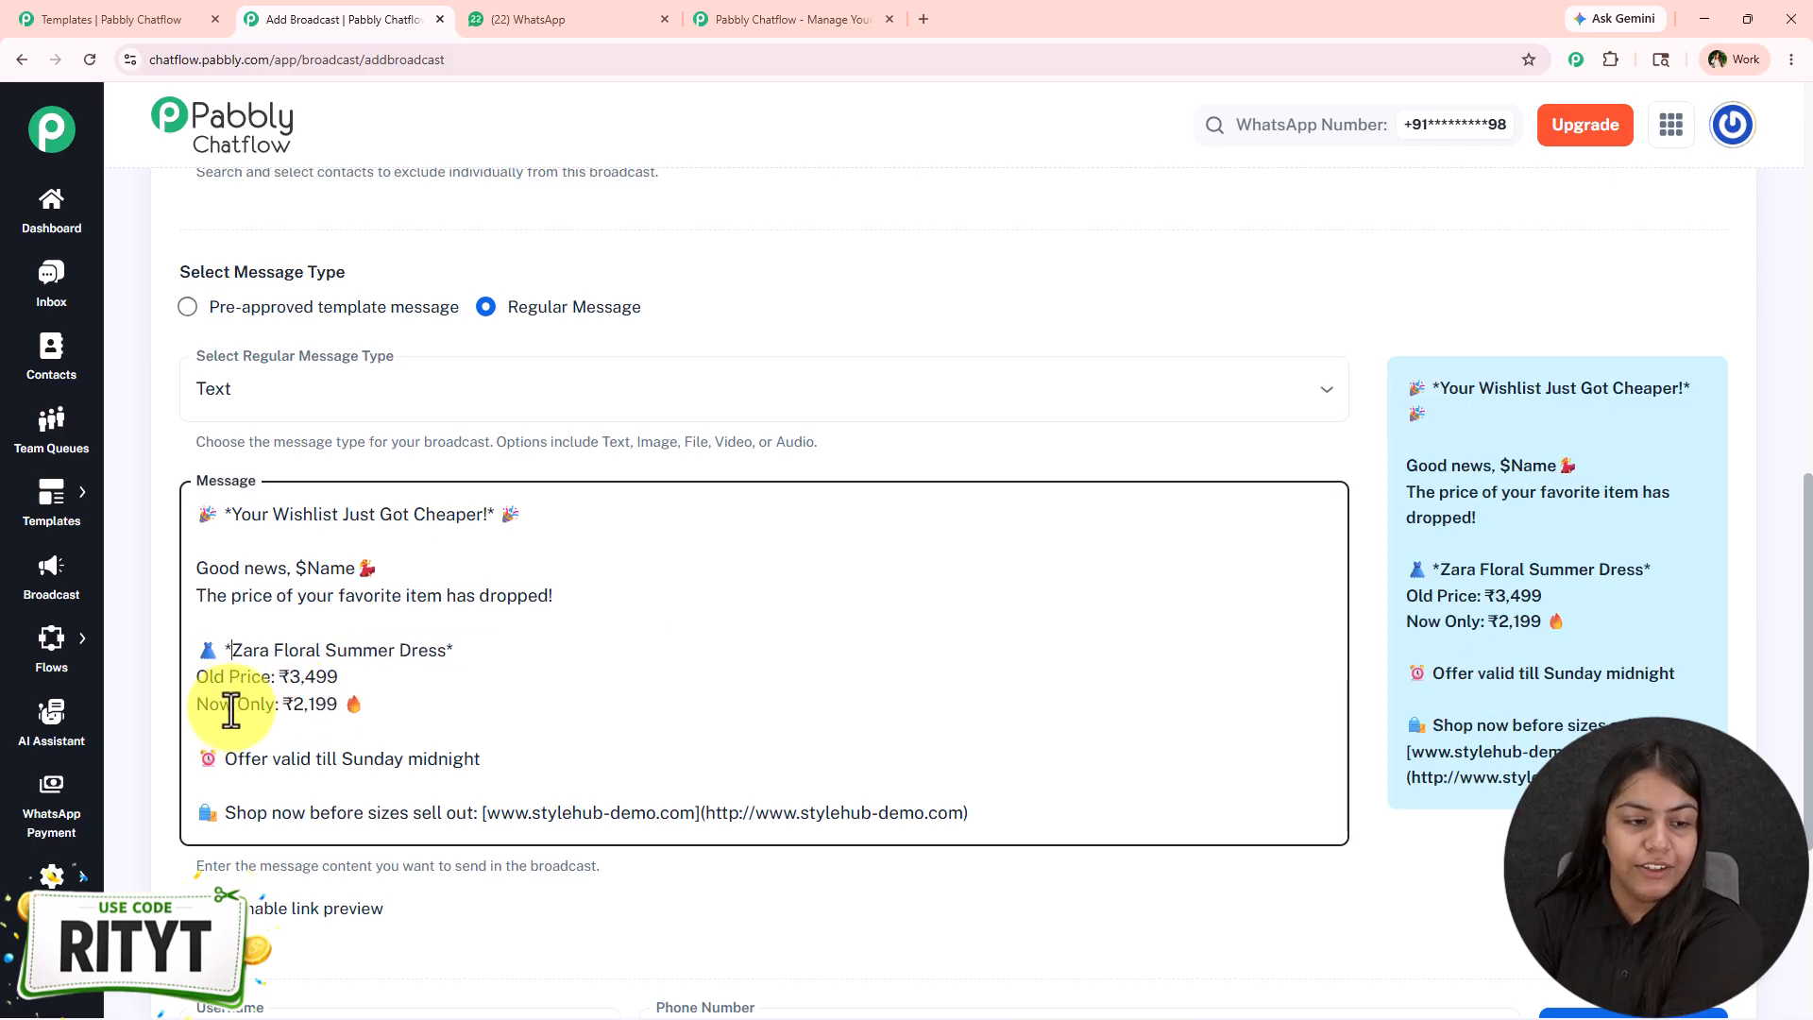
left_click(200, 705)
type("*")
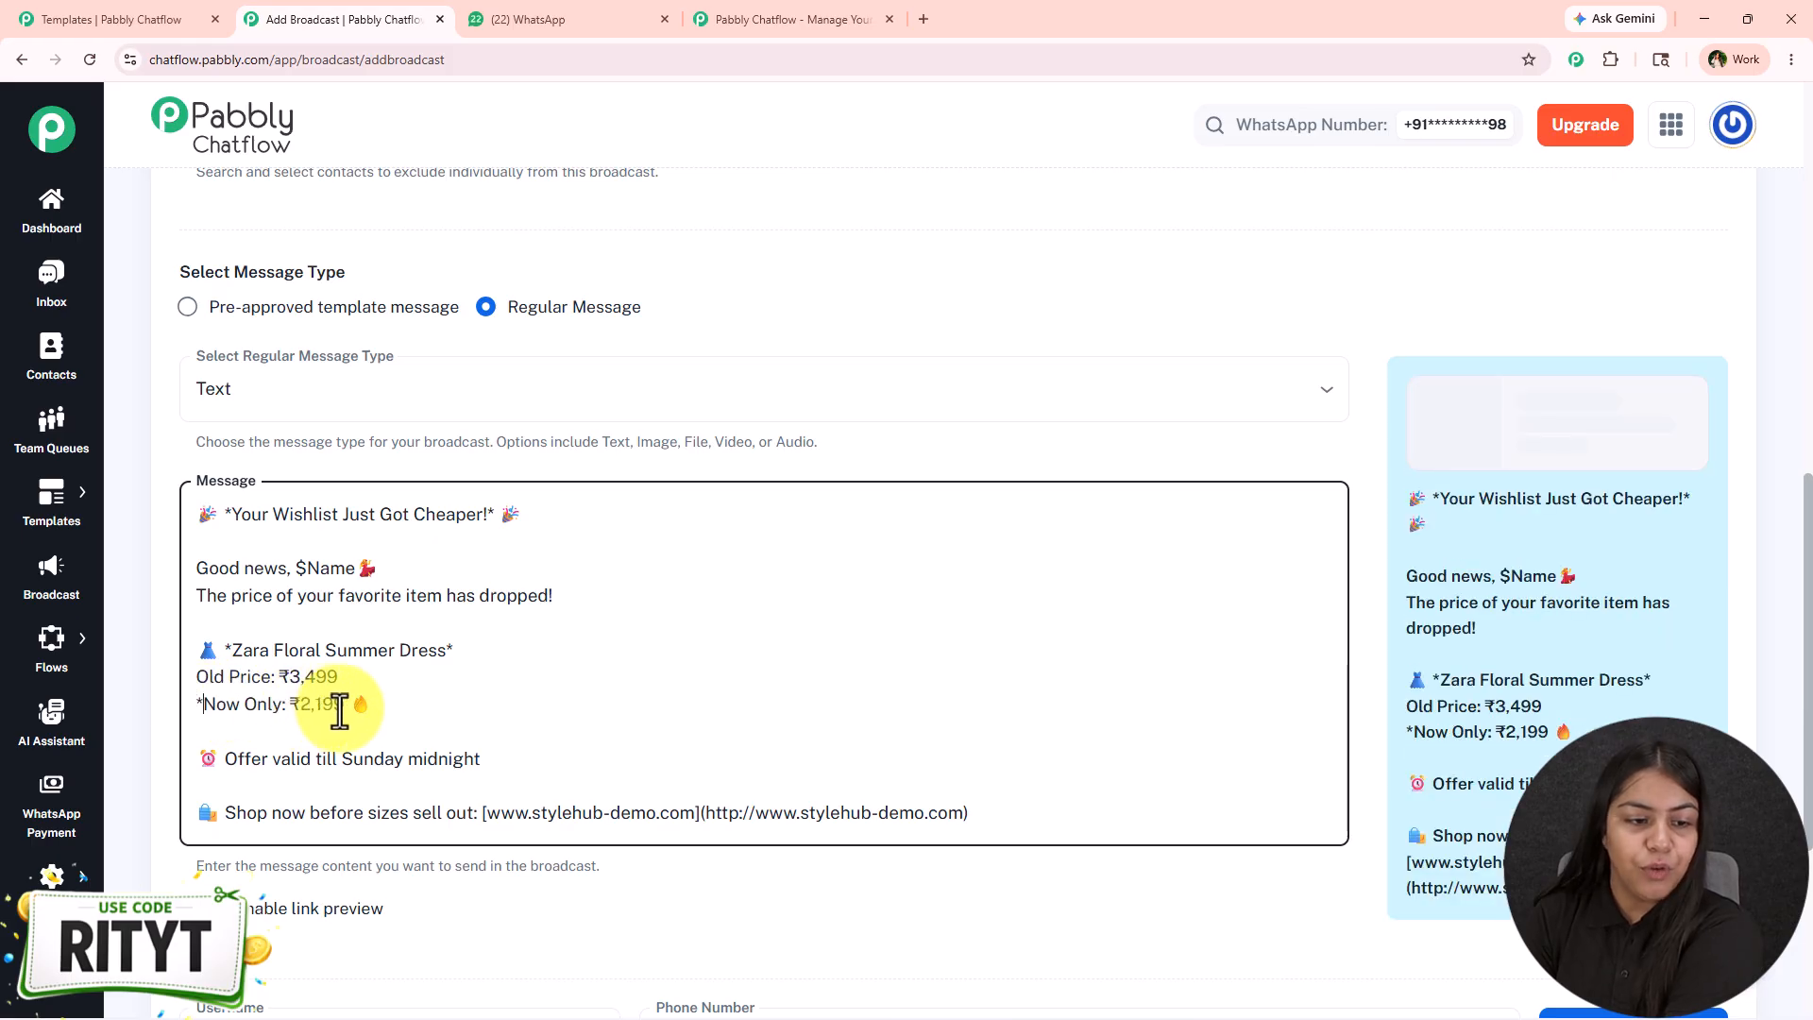
left_click(340, 706)
type("*")
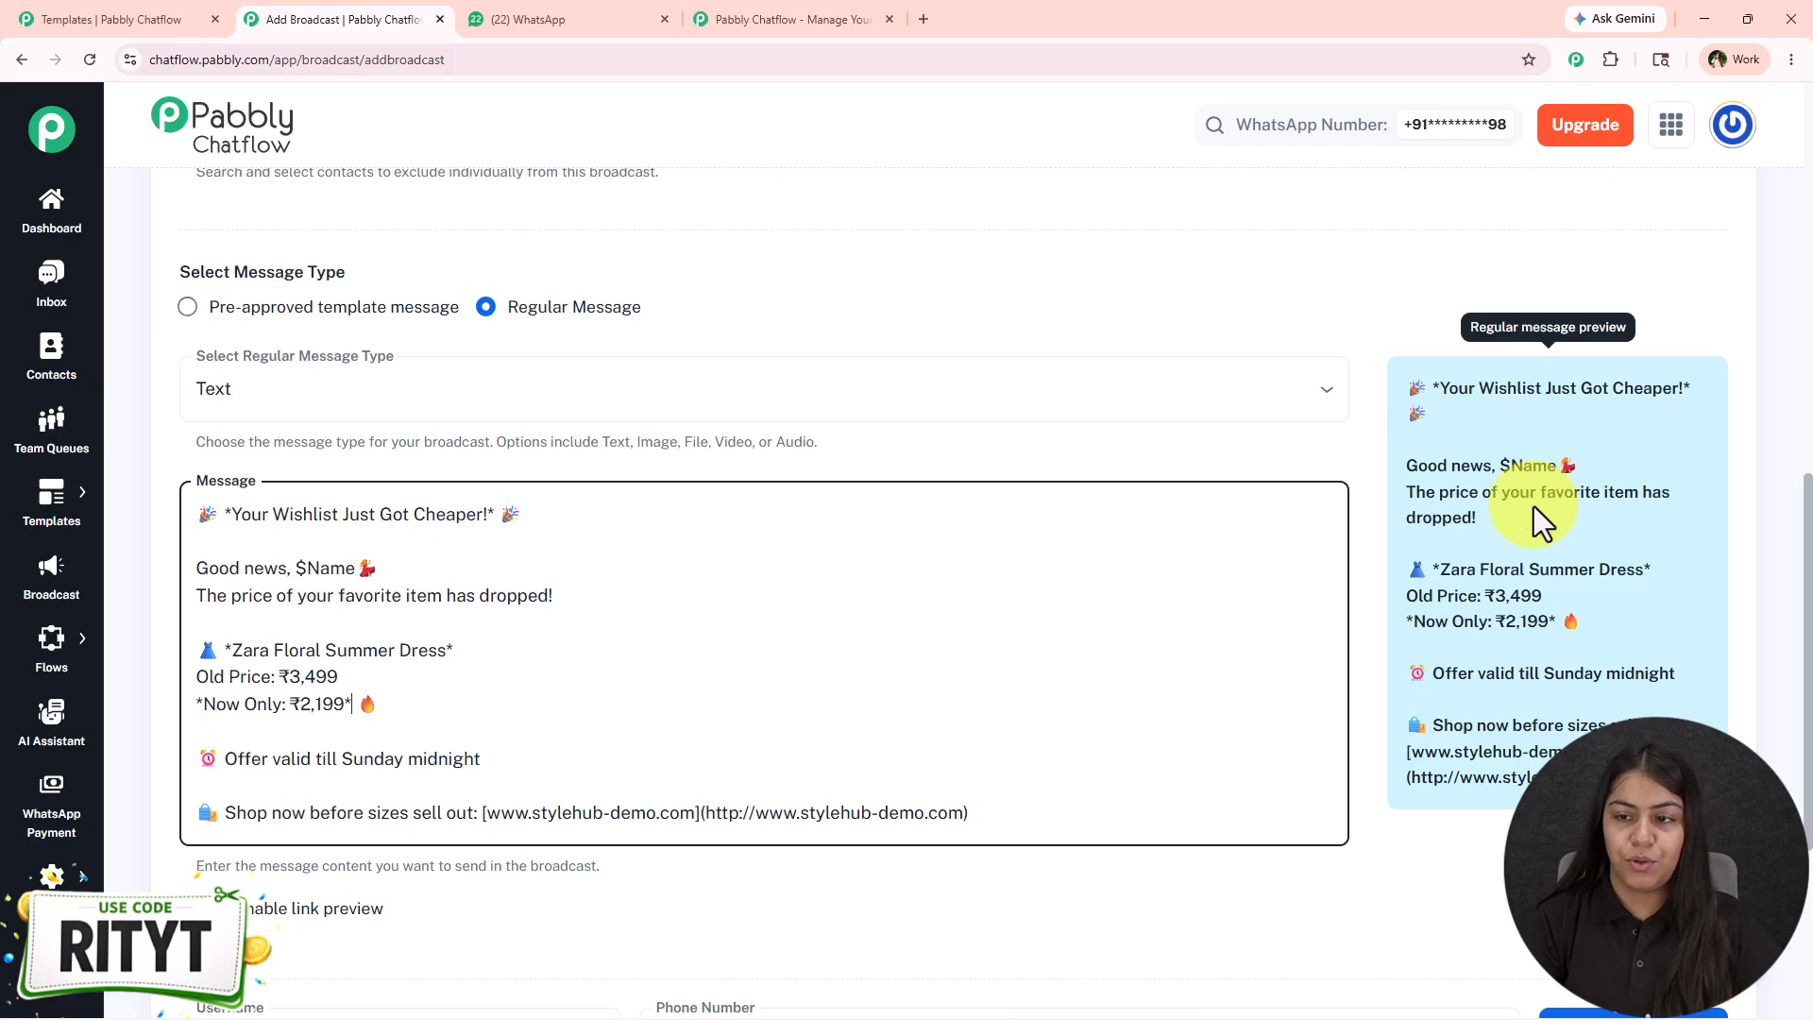
Send a test message with Test User as the username and the recipient's mobile number as the phone number.
scroll(498, 837, "down", 2)
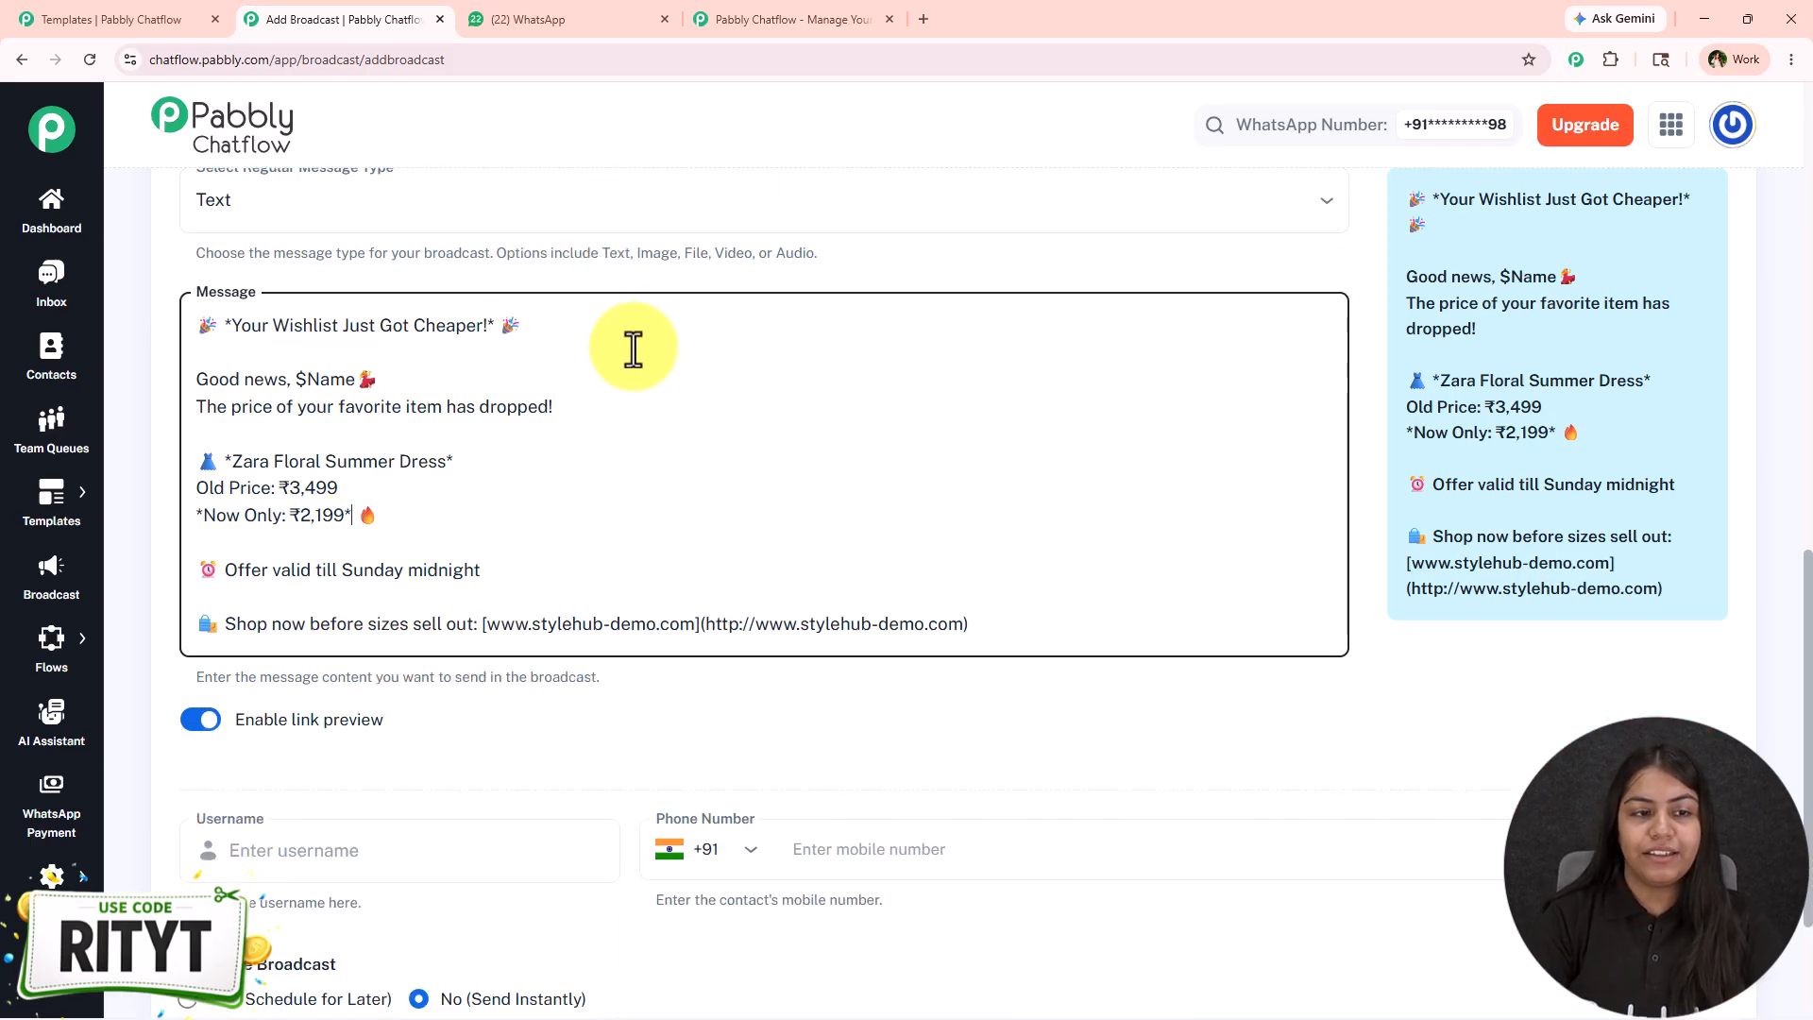
scroll(657, 415, "down", 2)
left_click(479, 616)
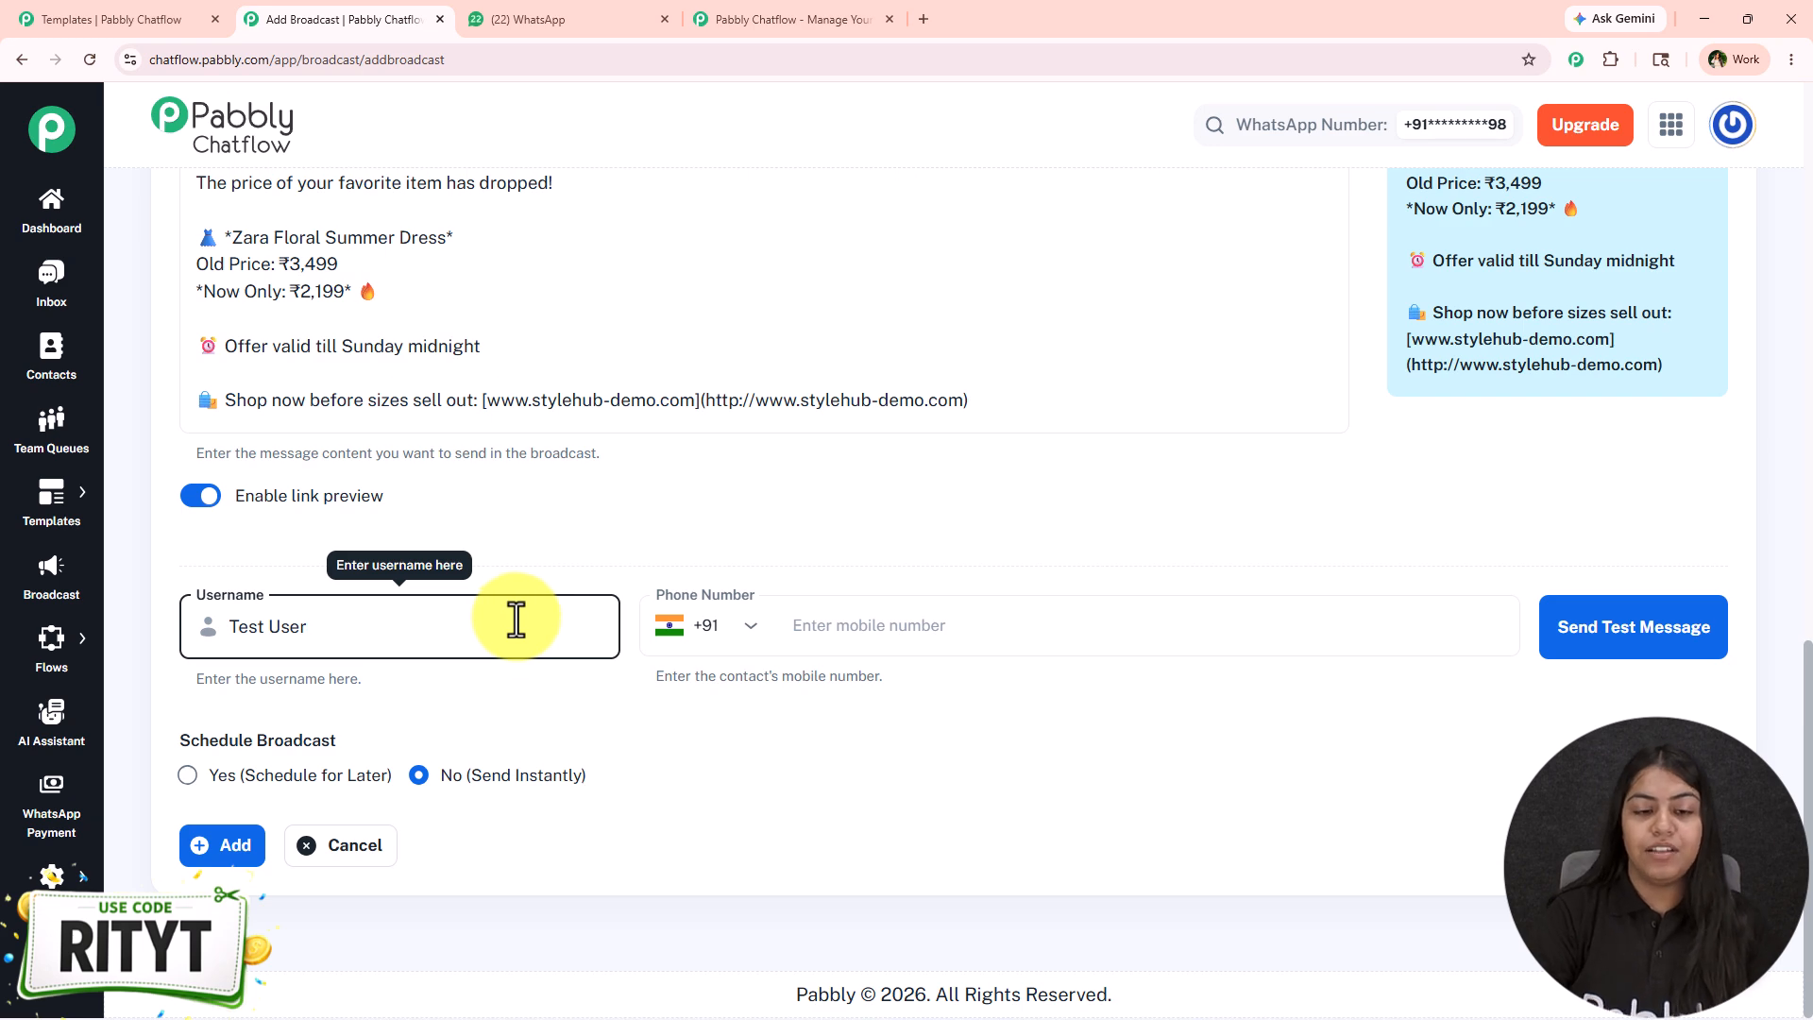
left_click(1064, 623)
scroll(1067, 624, "up", 8)
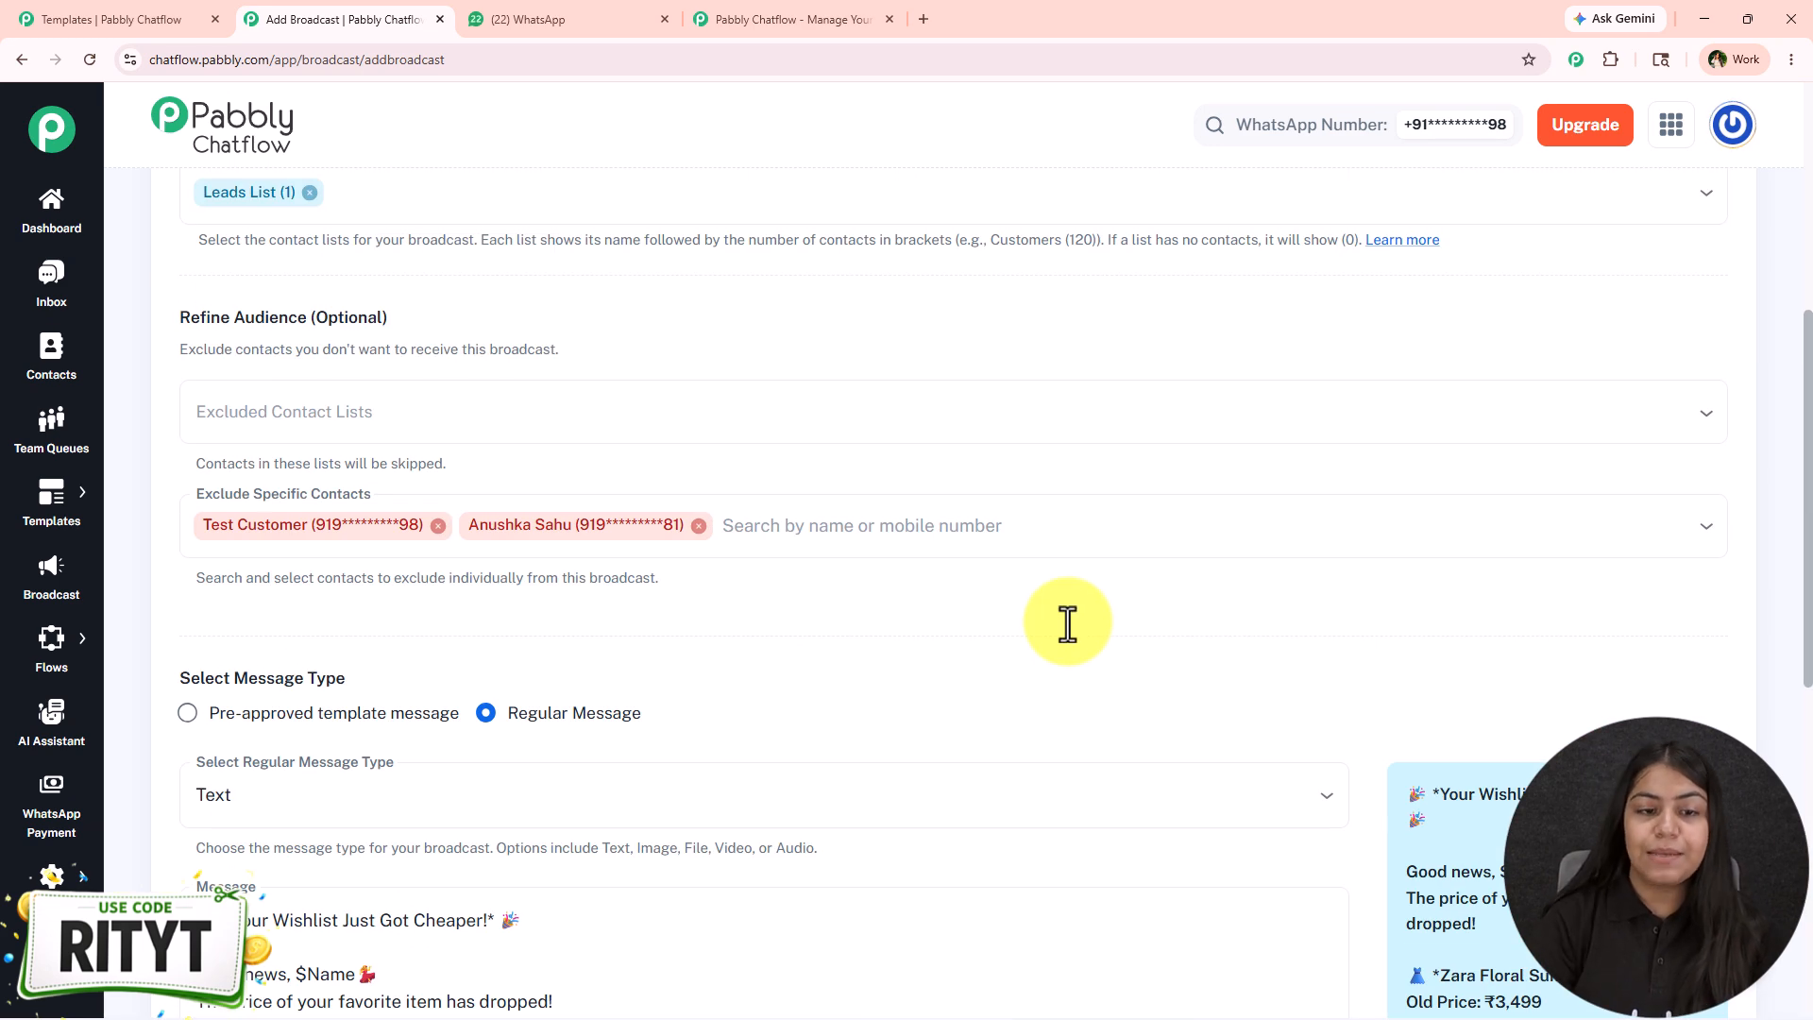
scroll(1012, 660, "down", 8)
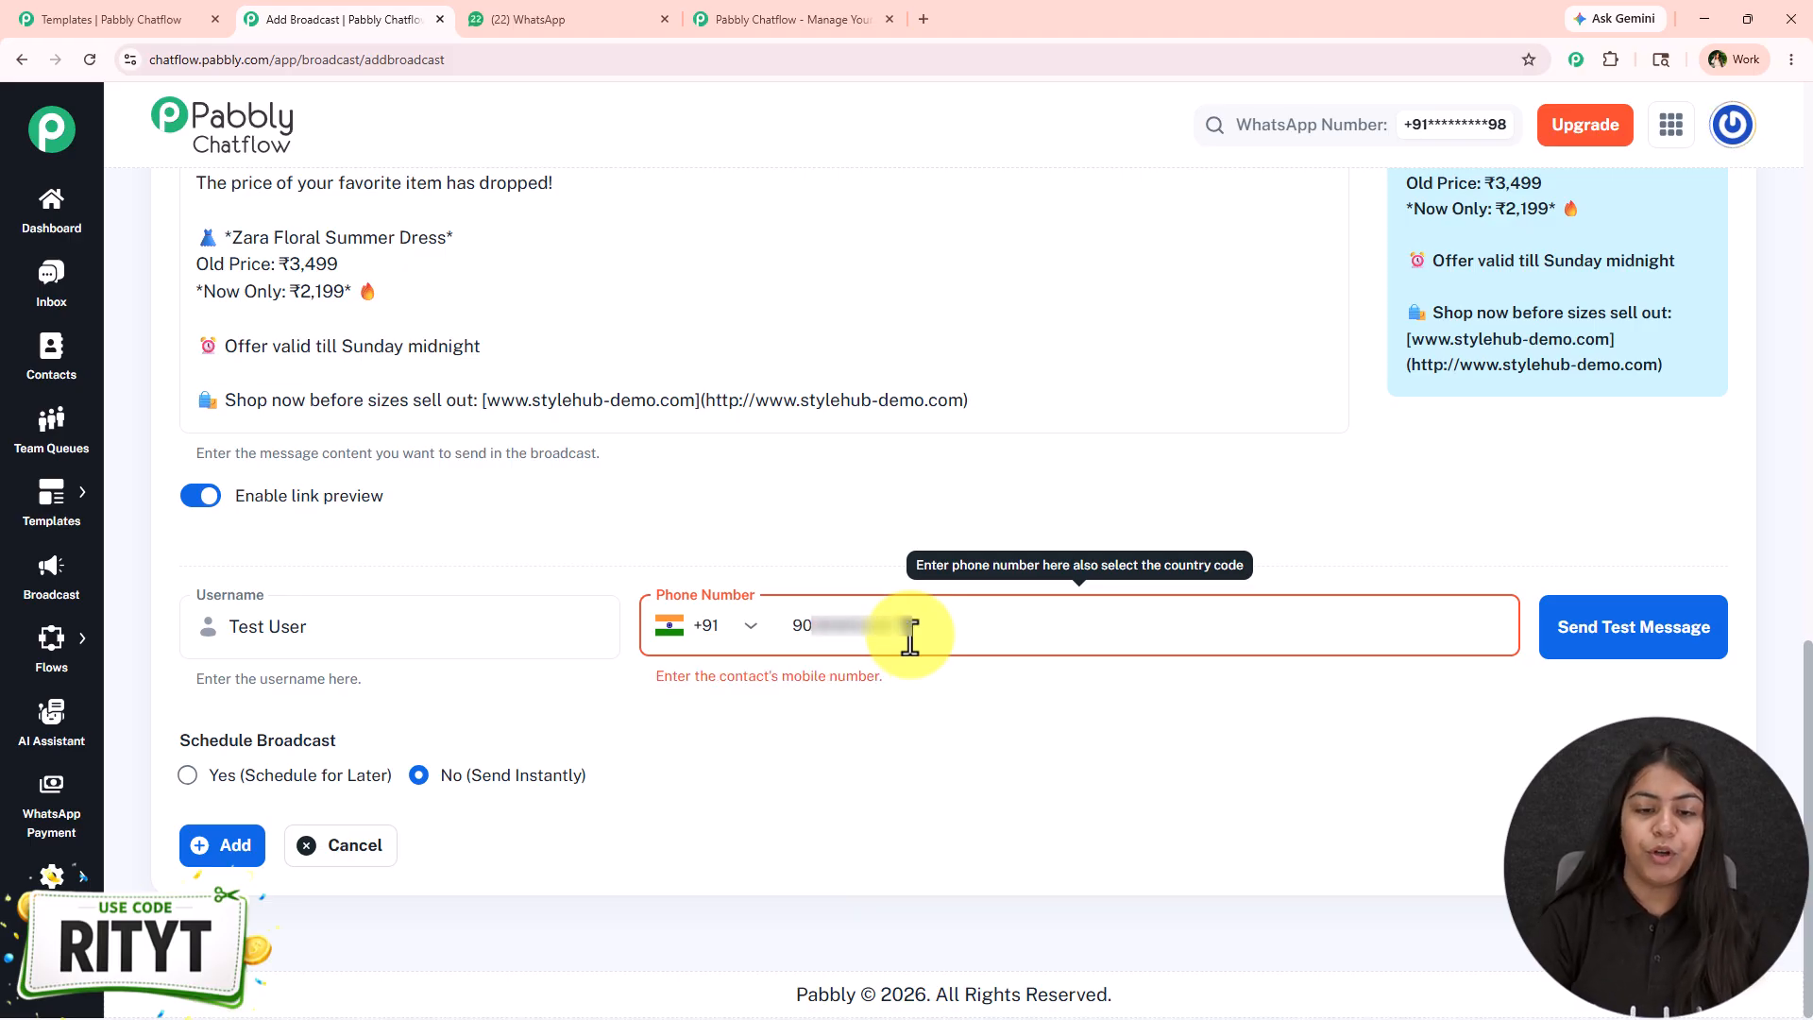
left_click(1560, 650)
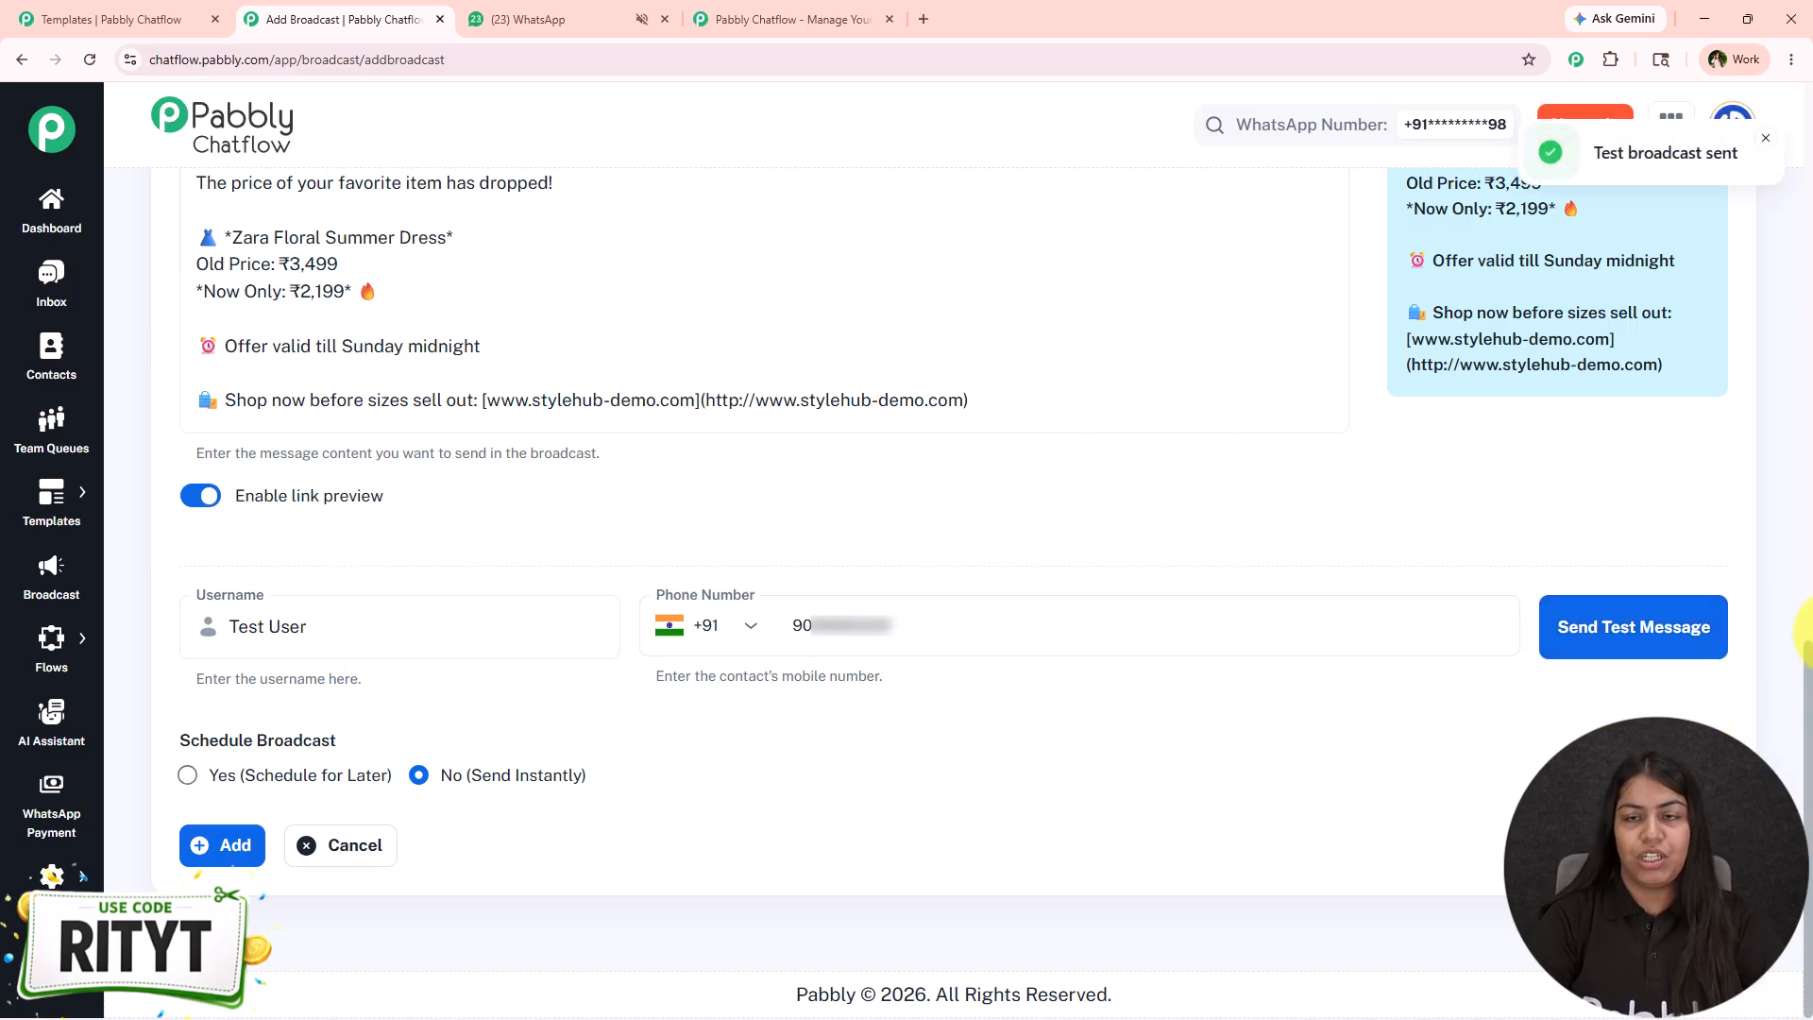
Check the received test message in the Pabbly Chatflow 2 chat in WhatsApp Web and return to the broadcast form.
left_click(652, 19)
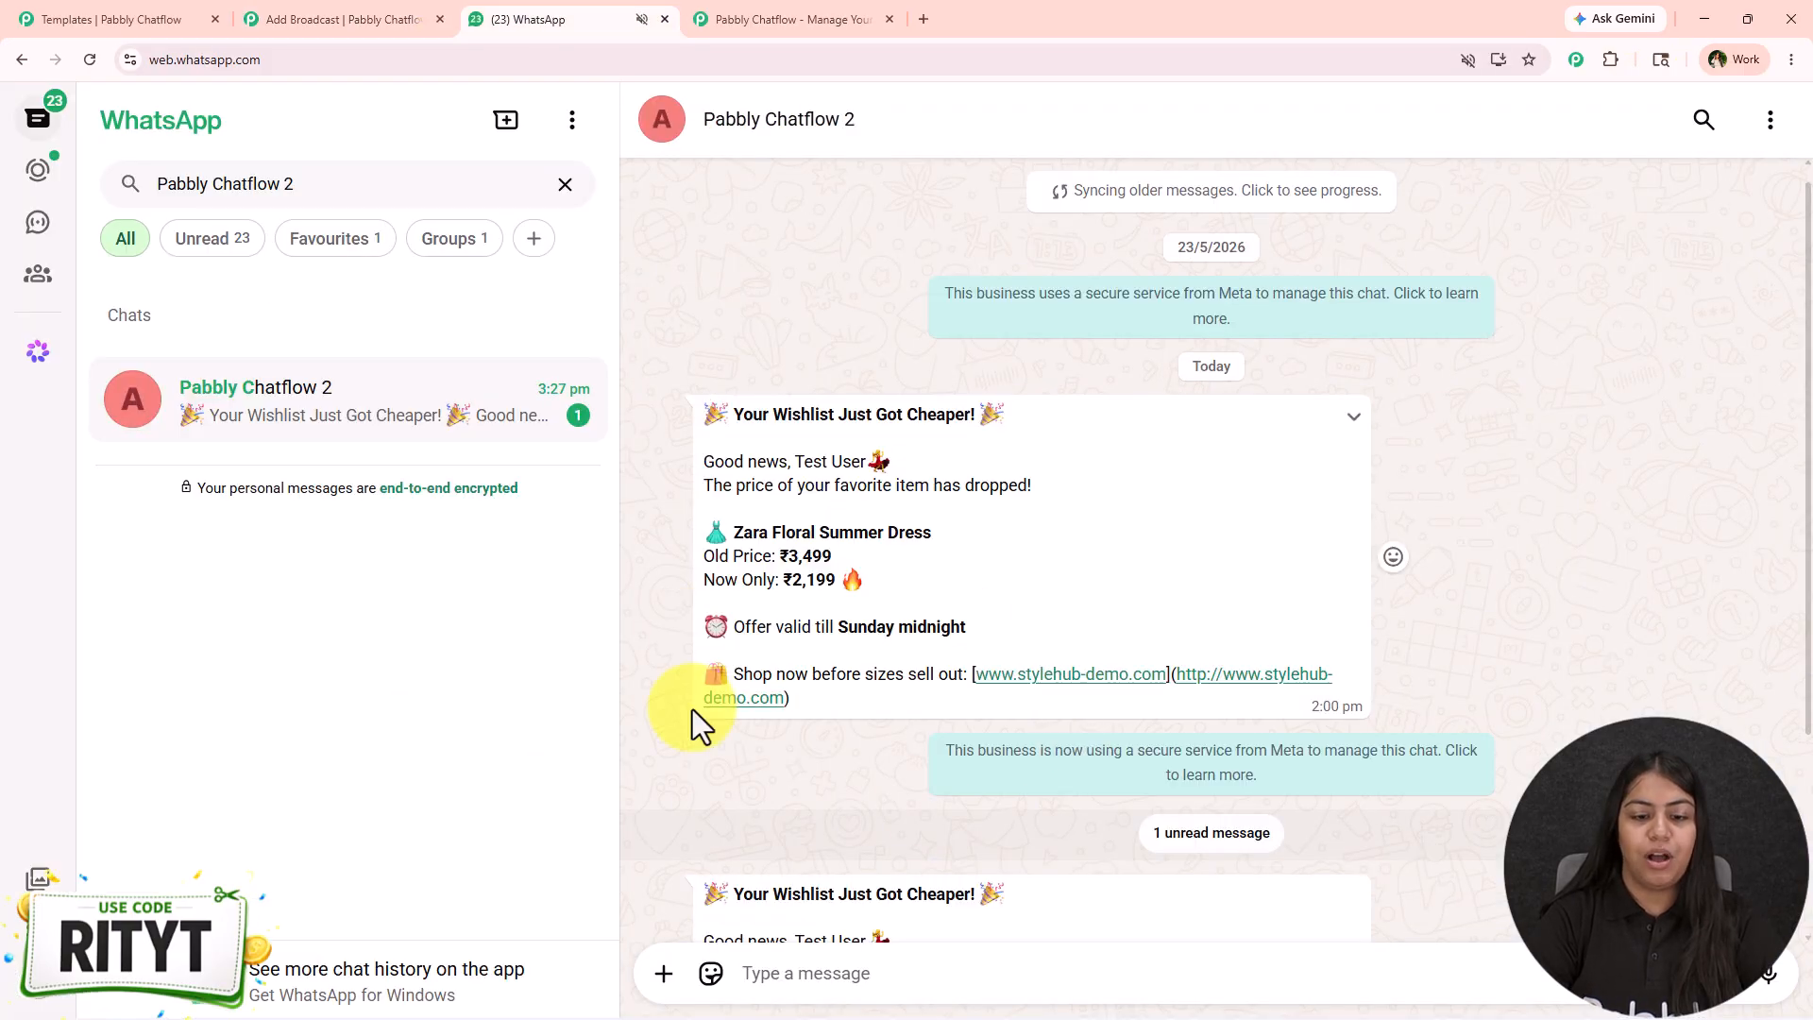
scroll(693, 710, "down", 3)
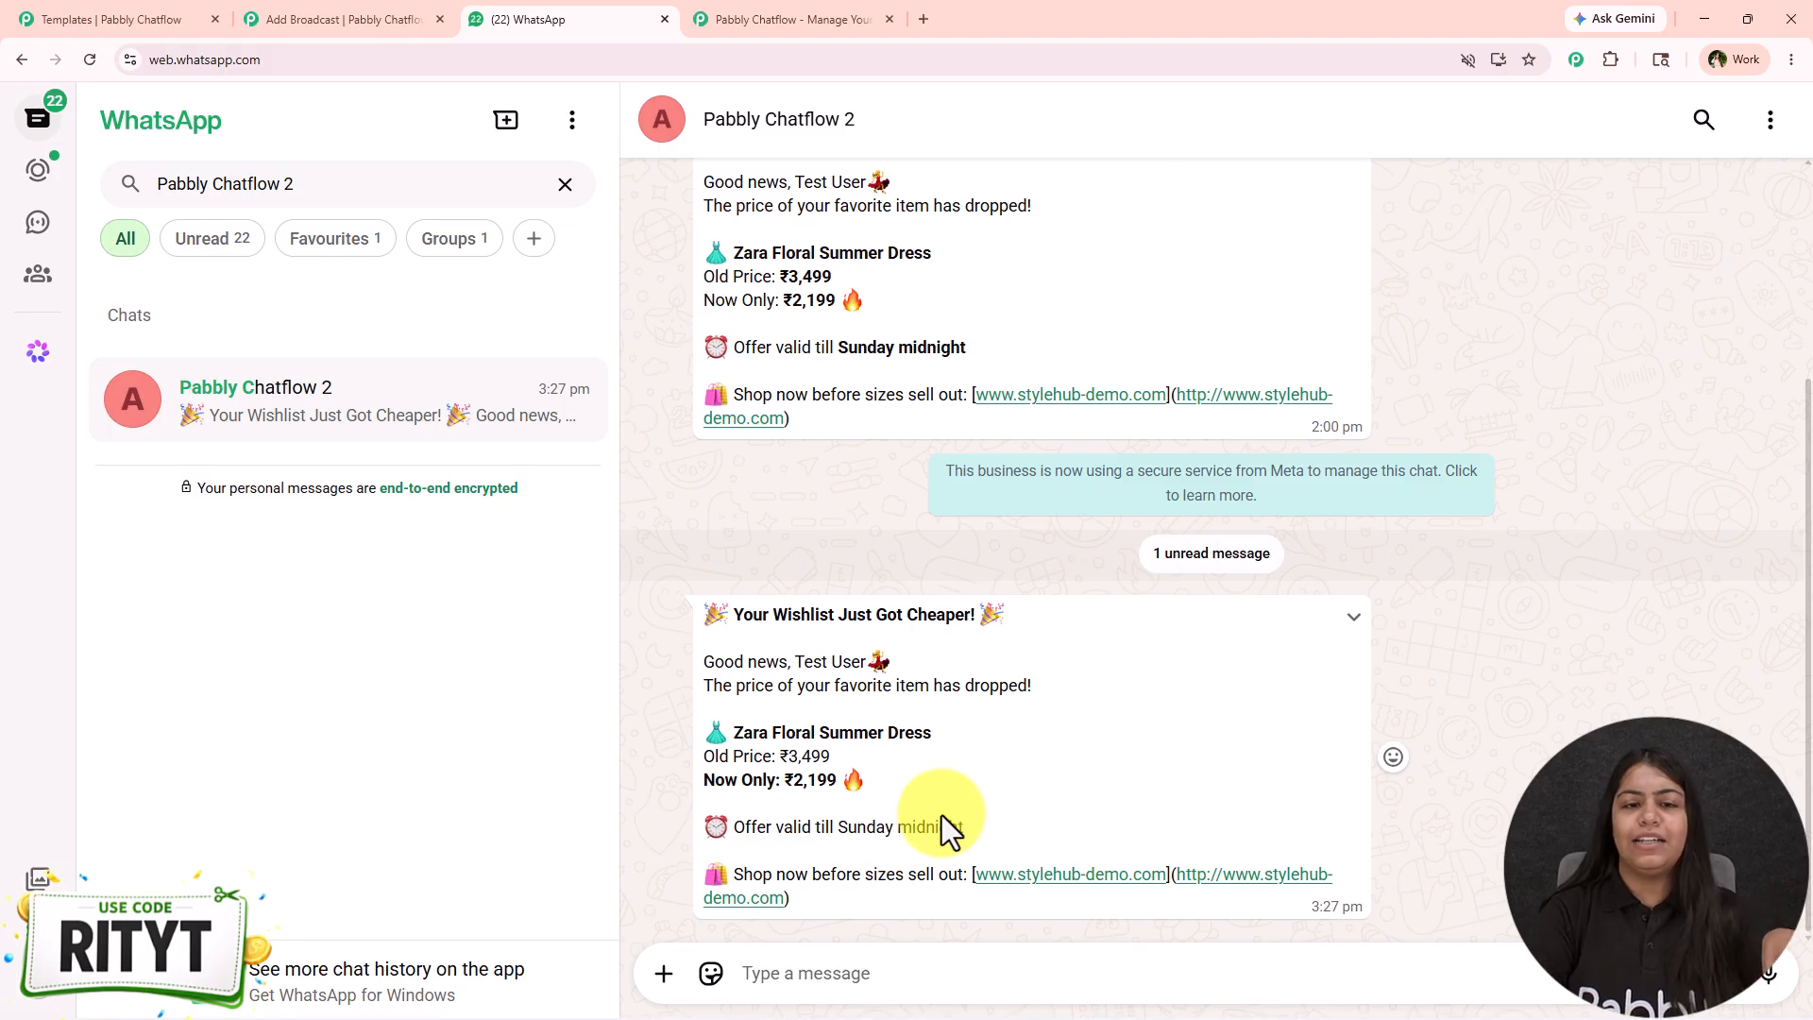
left_click(275, 36)
Replace the test recipient's phone number with a placeholder mobile number.
left_click_drag(892, 627, 765, 646)
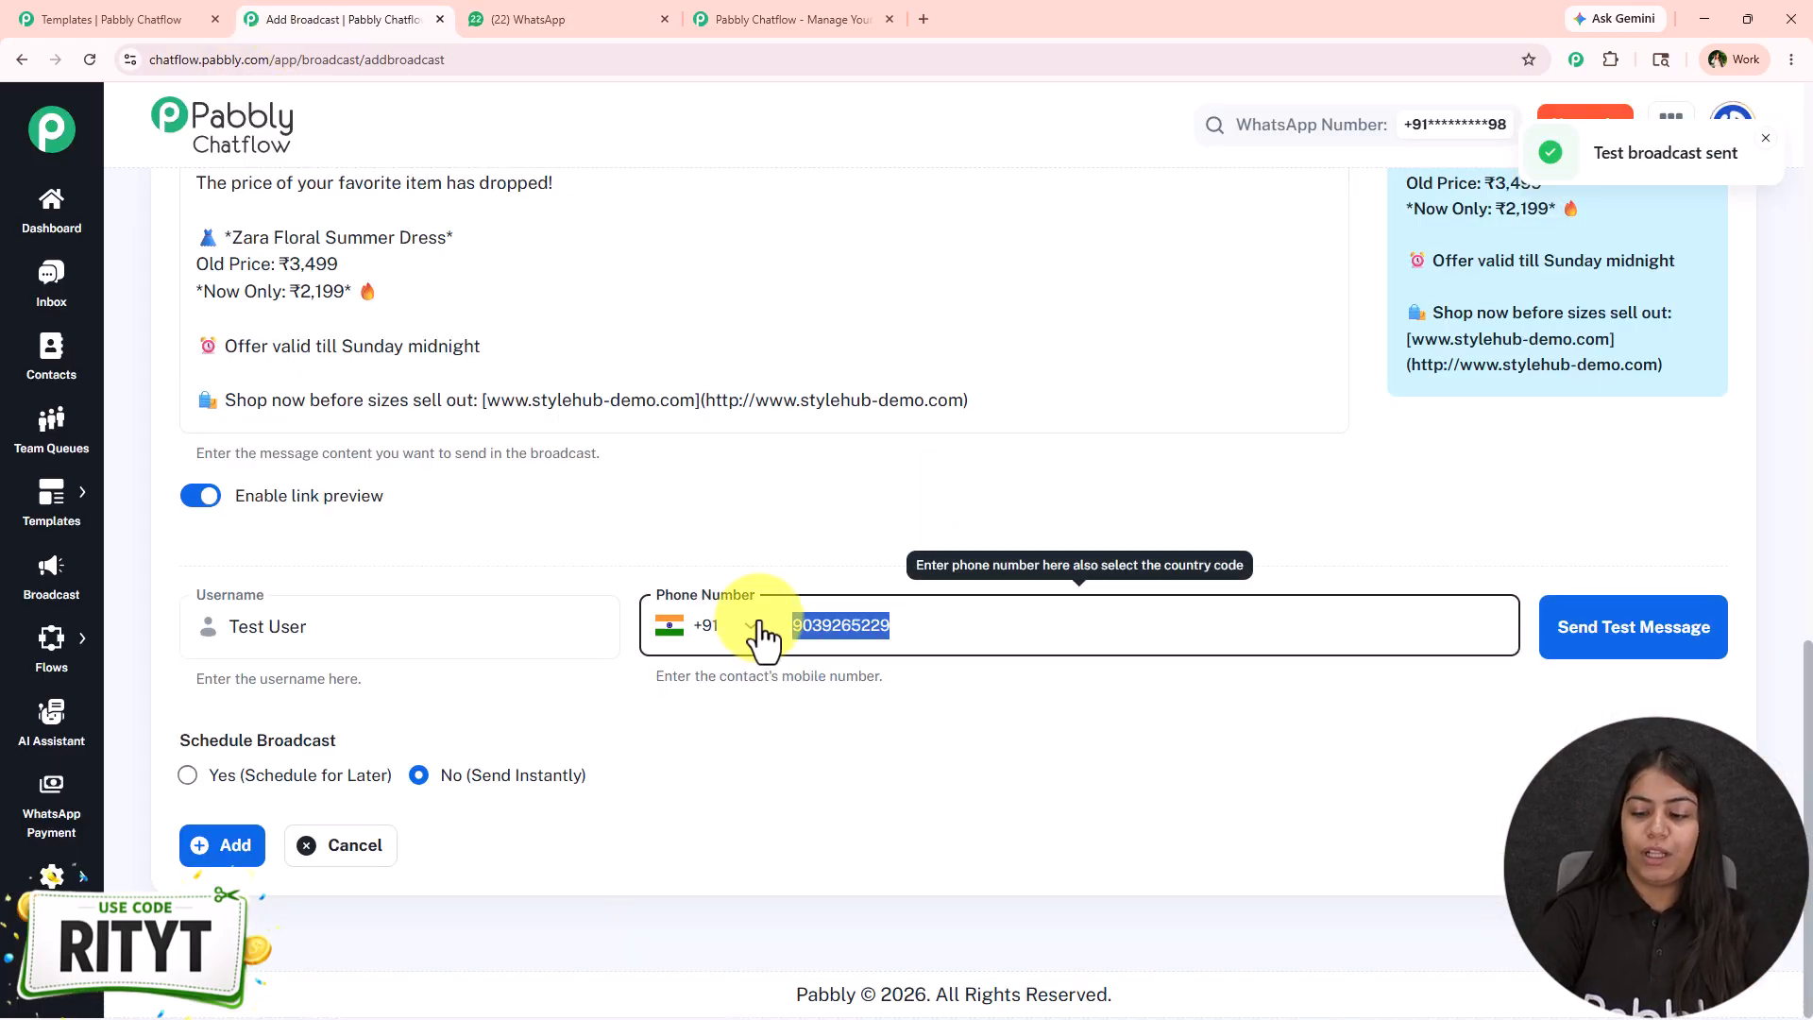
key("BackSpace")
type("99999999999")
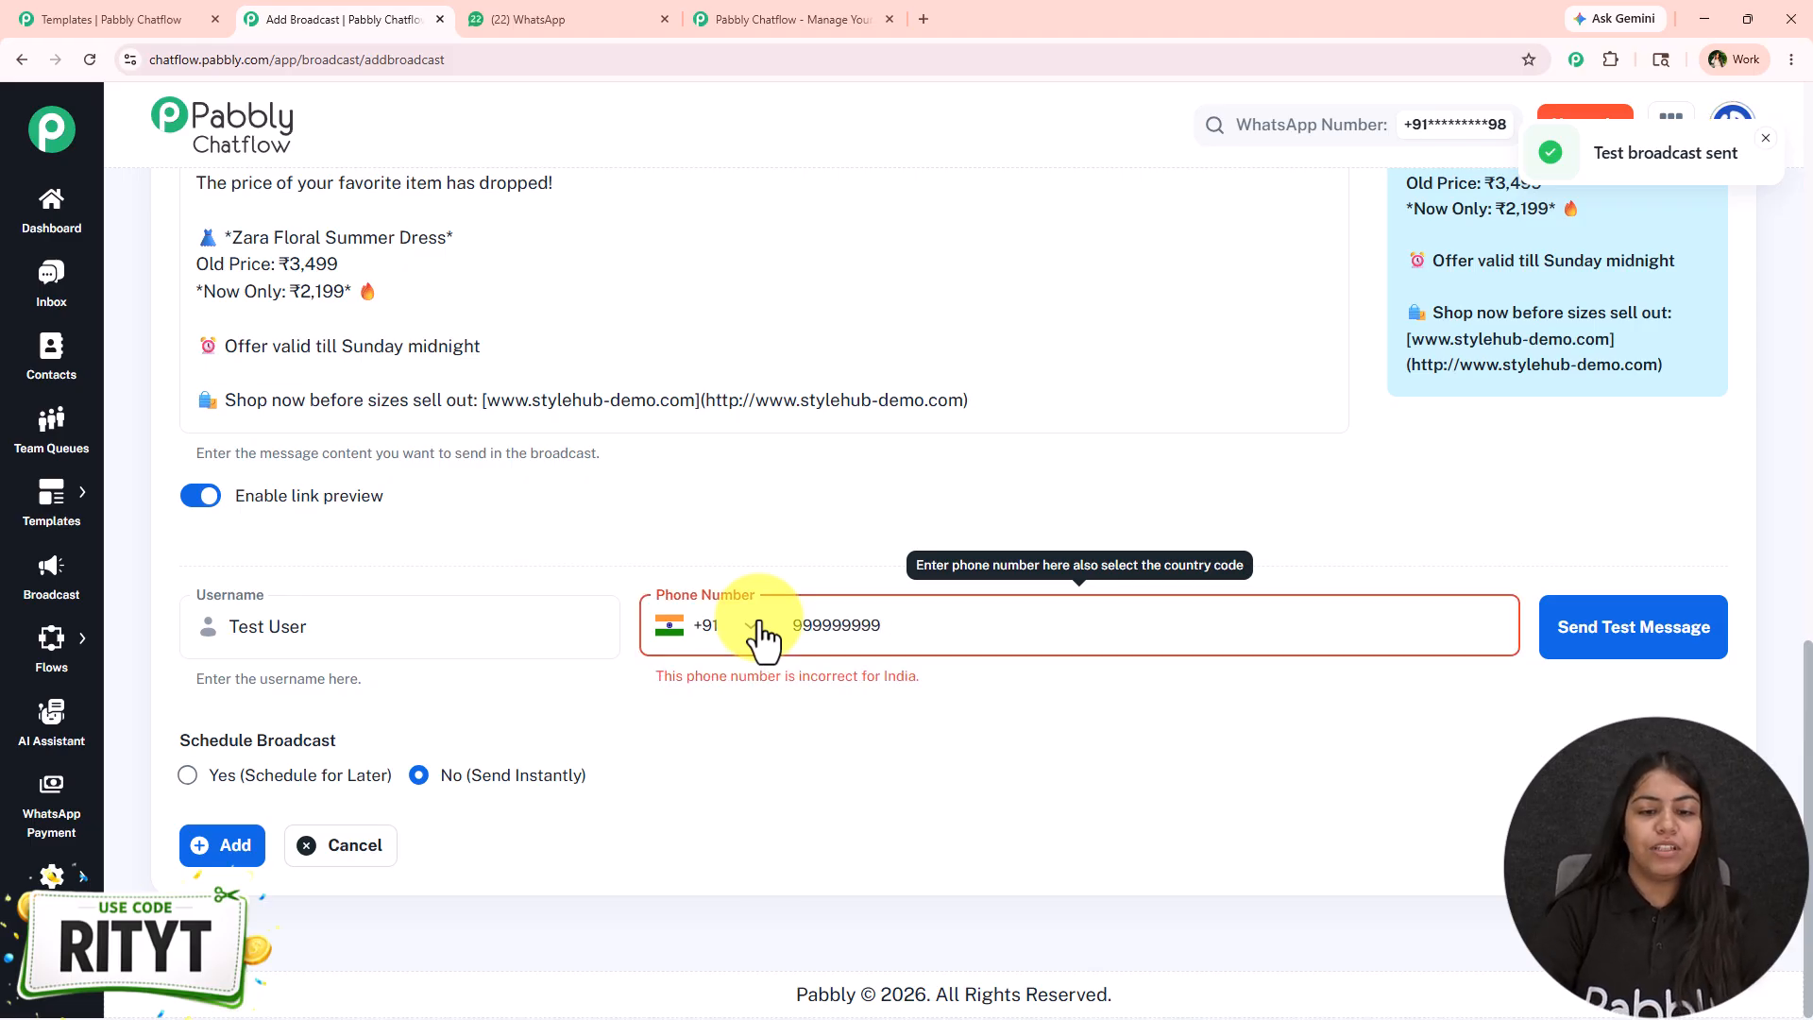
left_click(802, 862)
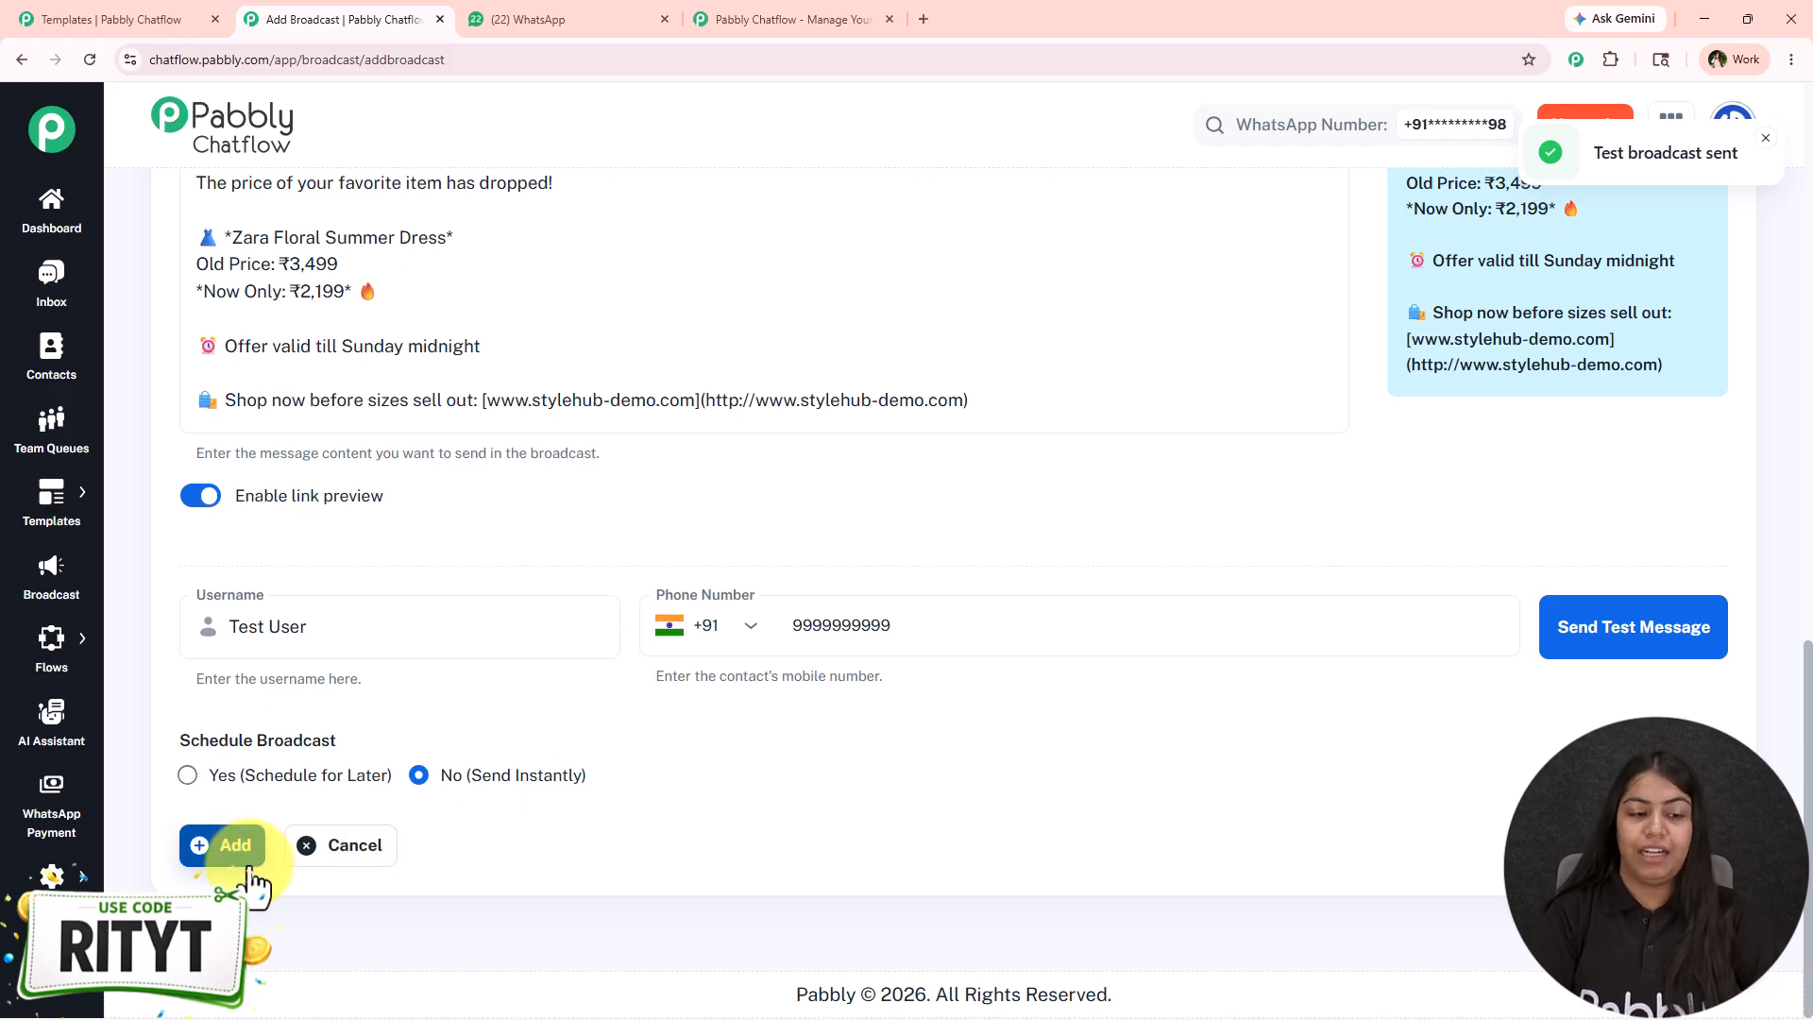
Schedule the broadcast for 06/05/2026 03:00 PM and add it, accepting the 24-hour window notice.
left_click(346, 796)
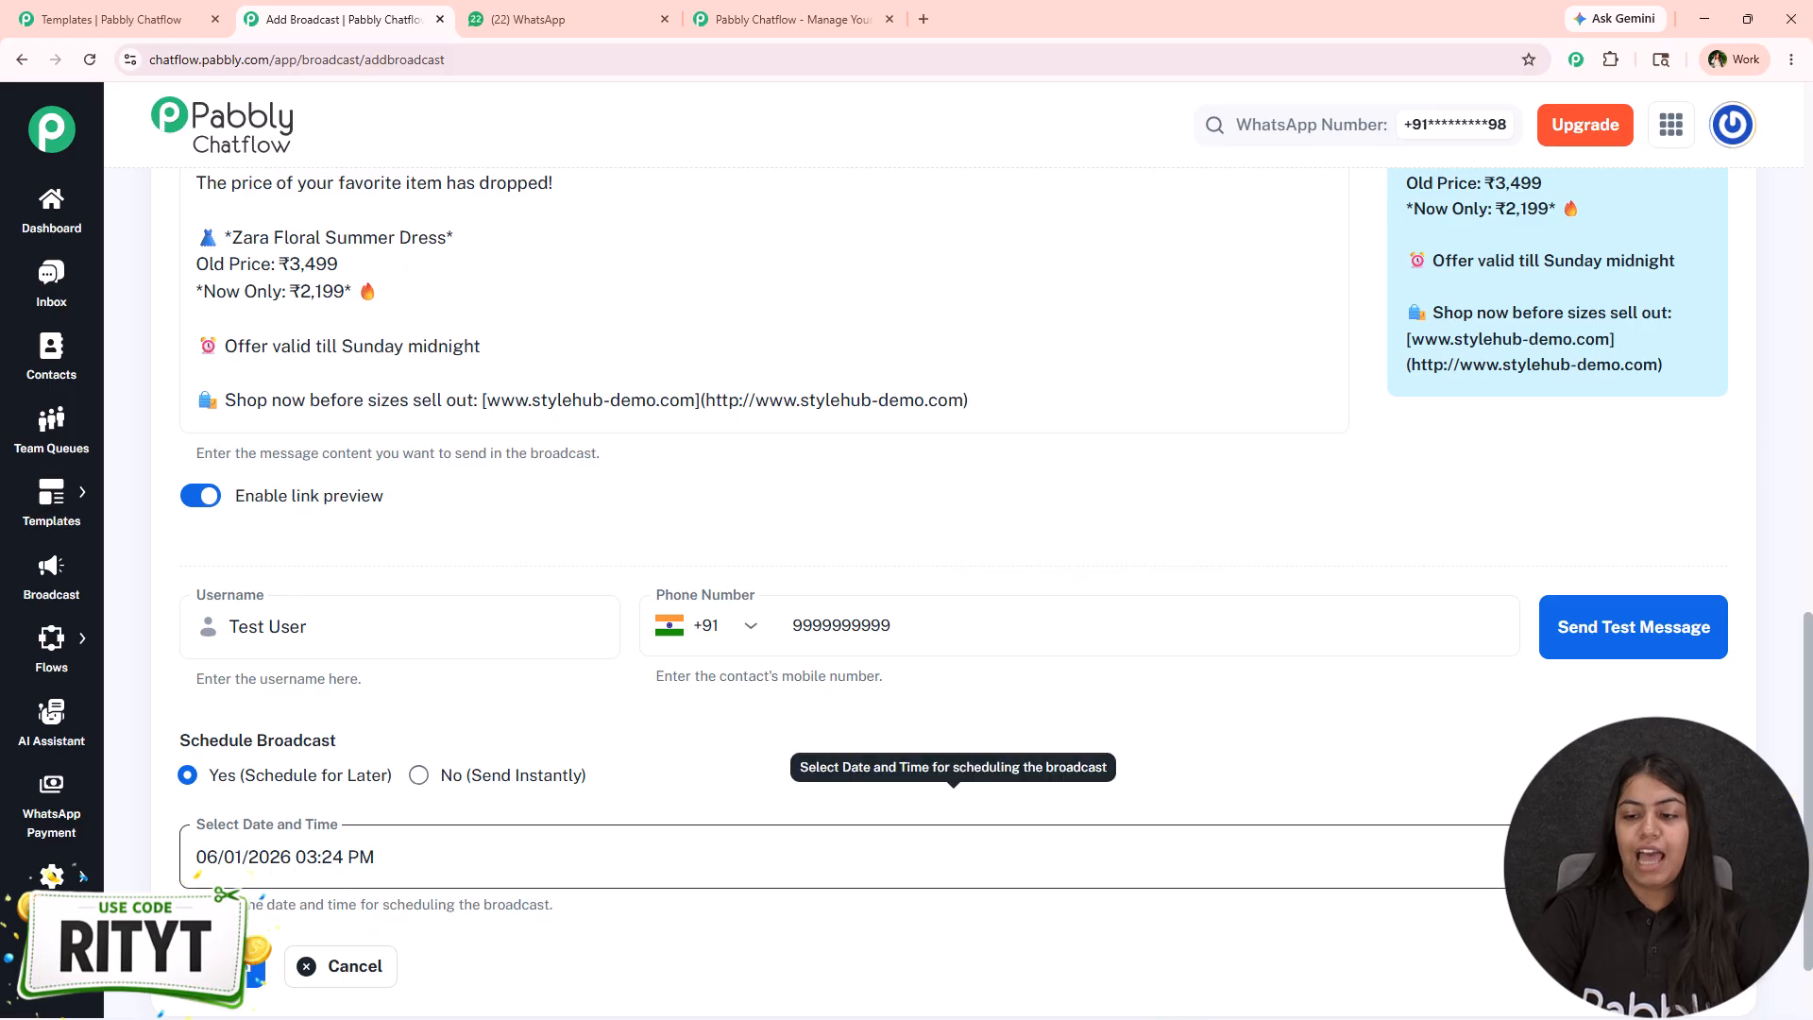
left_click(954, 855)
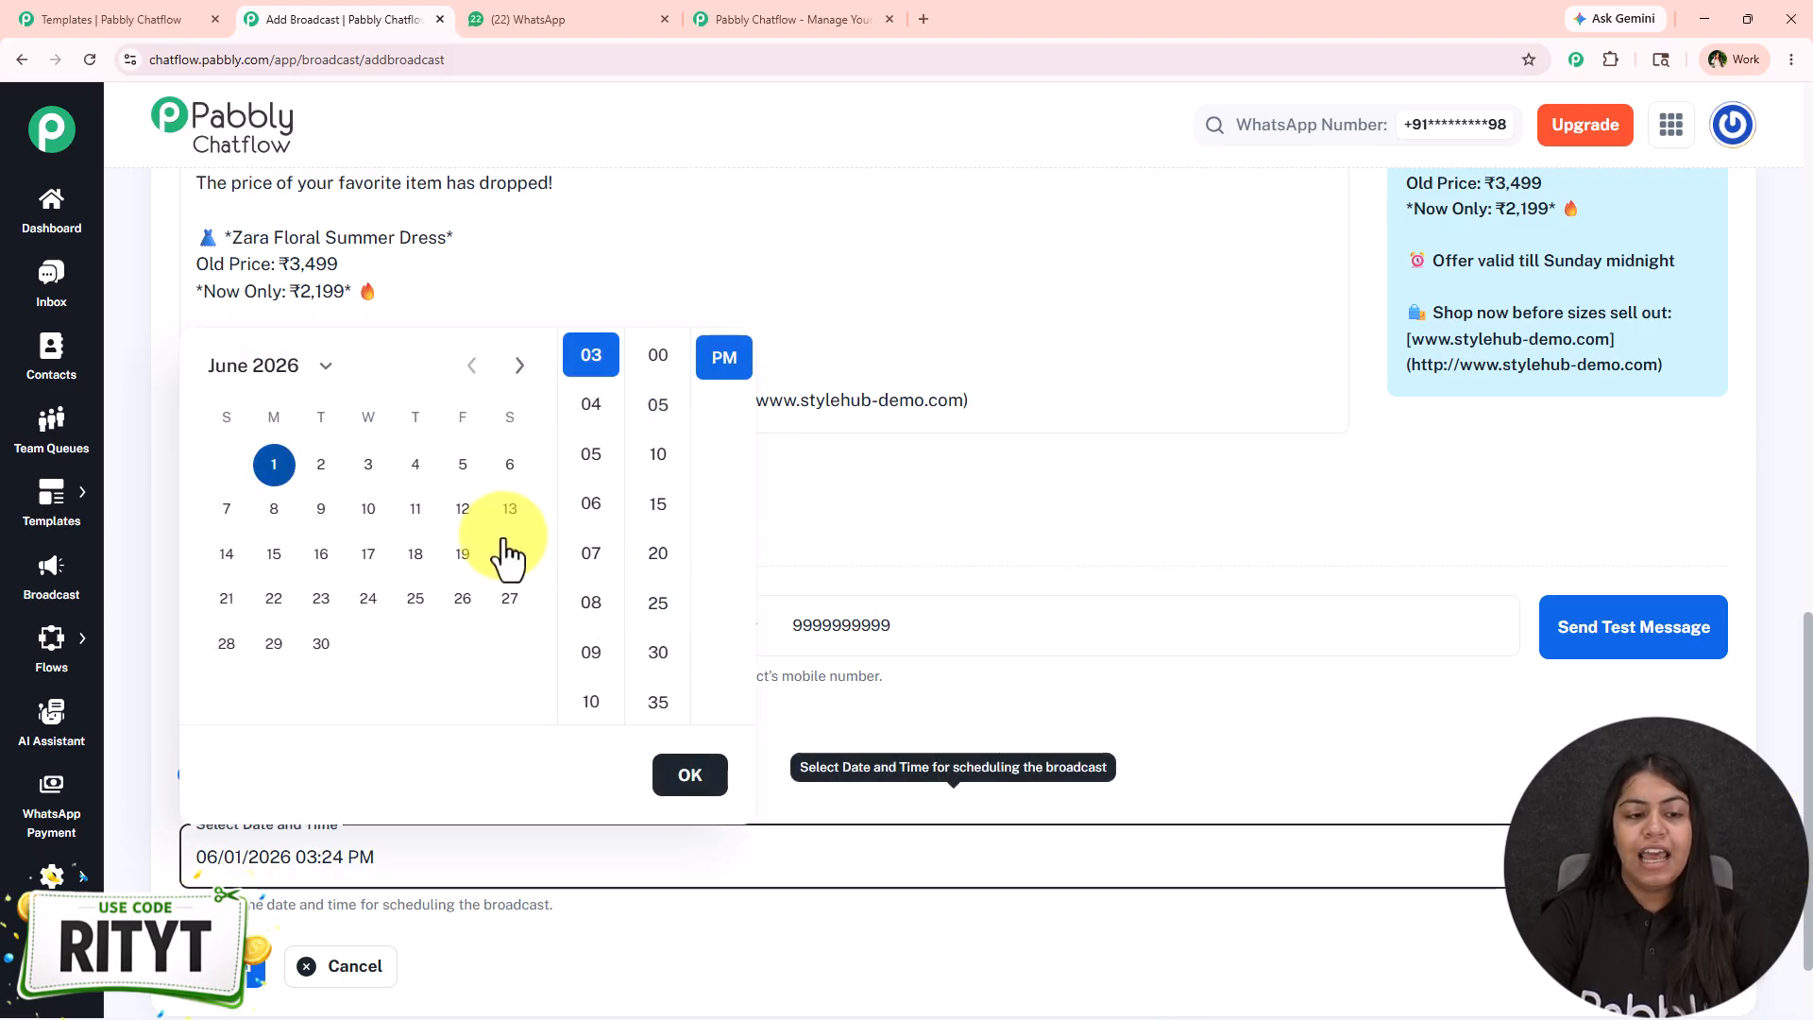
left_click(463, 510)
left_click(658, 356)
left_click(689, 774)
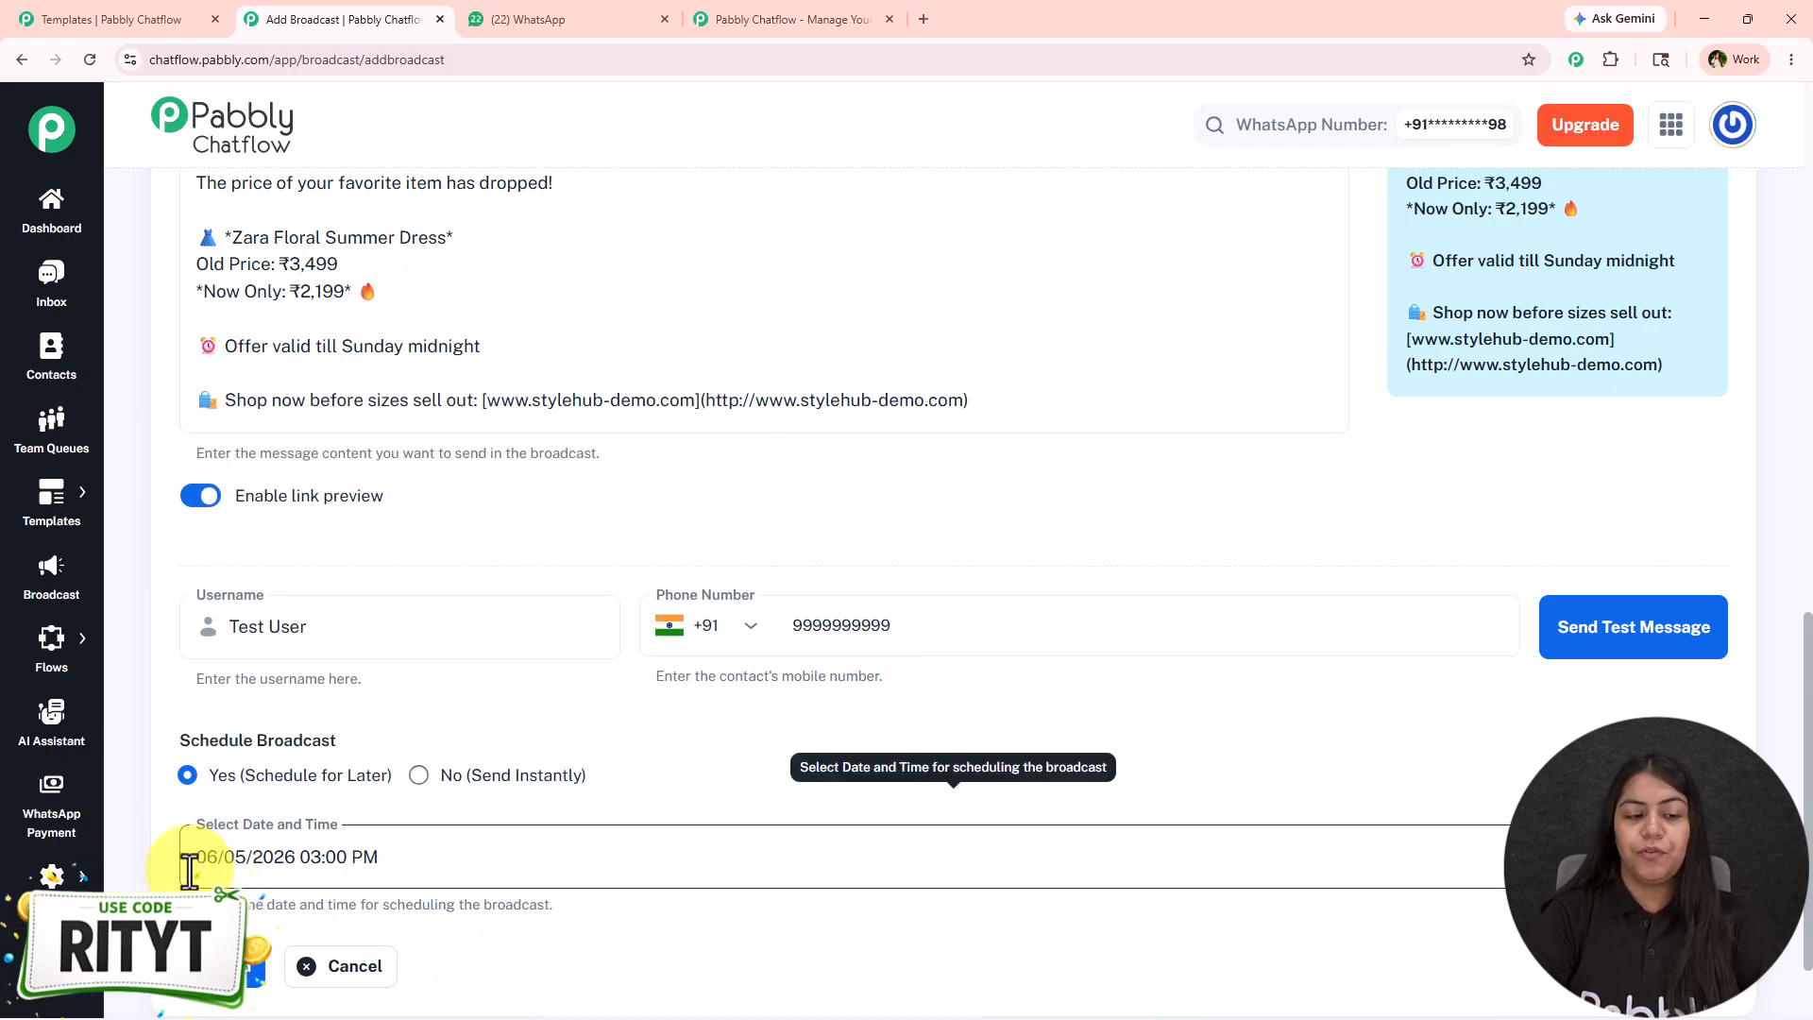
left_click(227, 965)
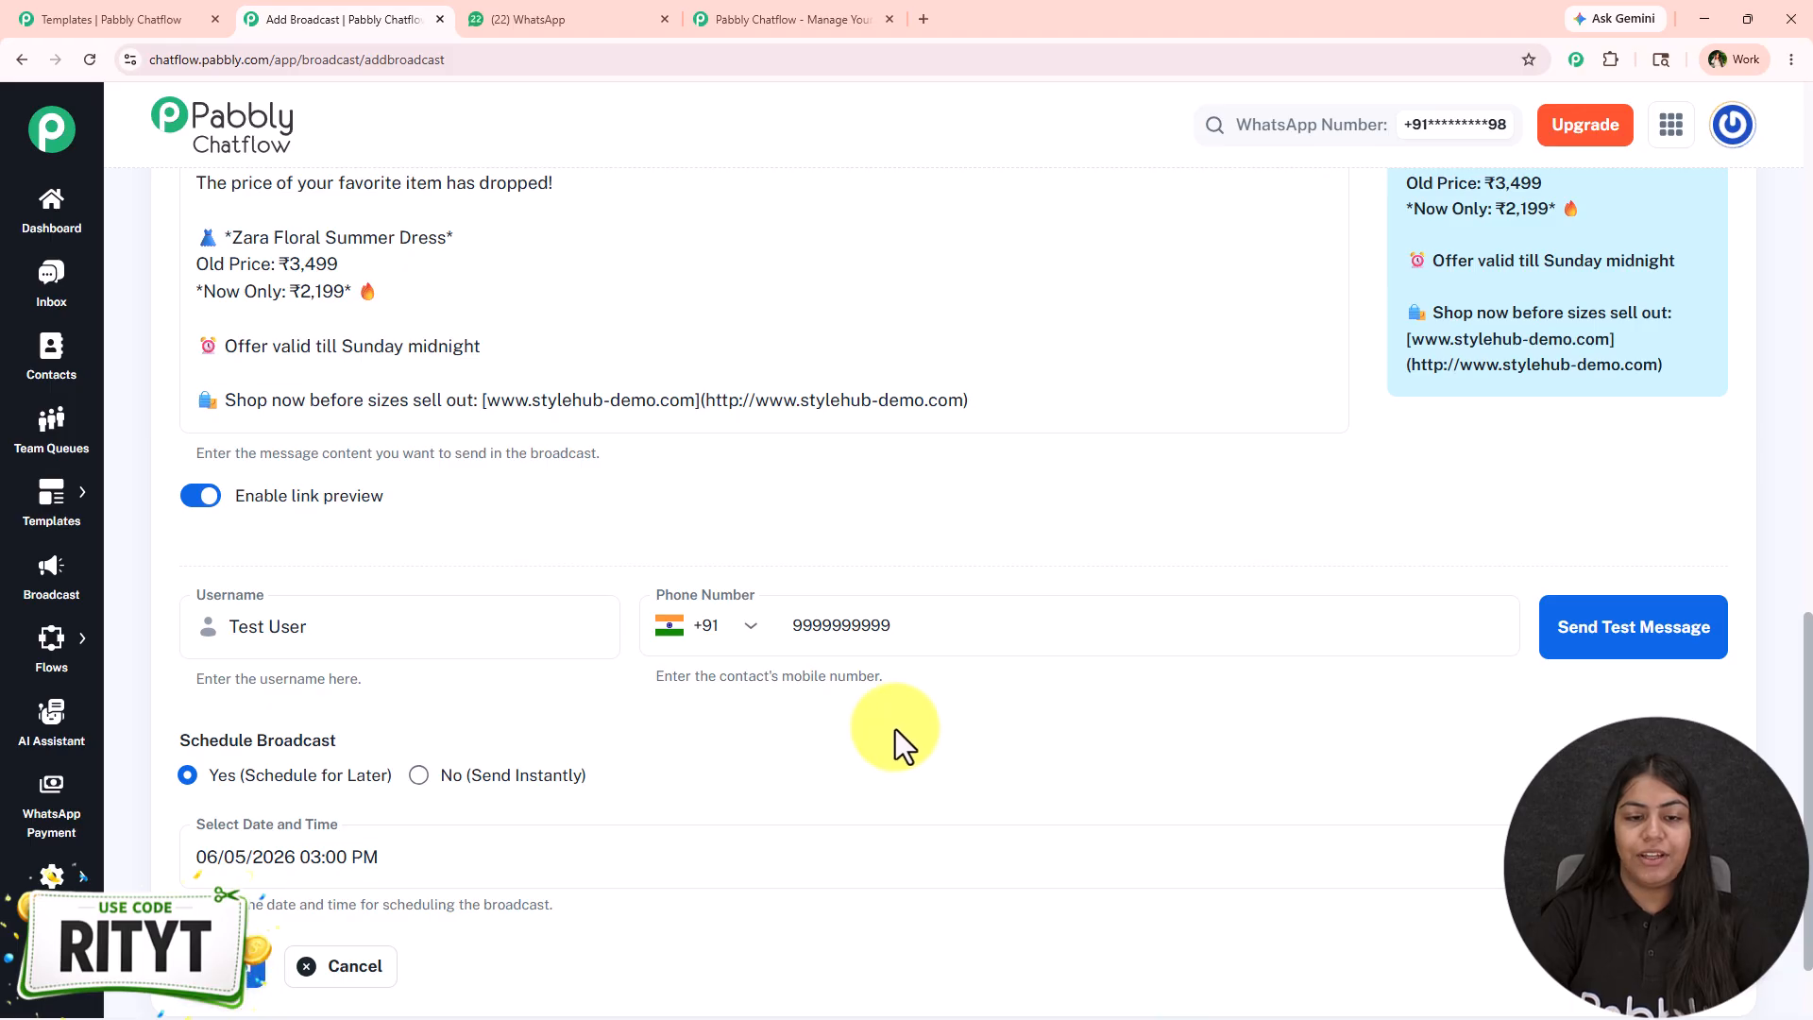
left_click(1060, 648)
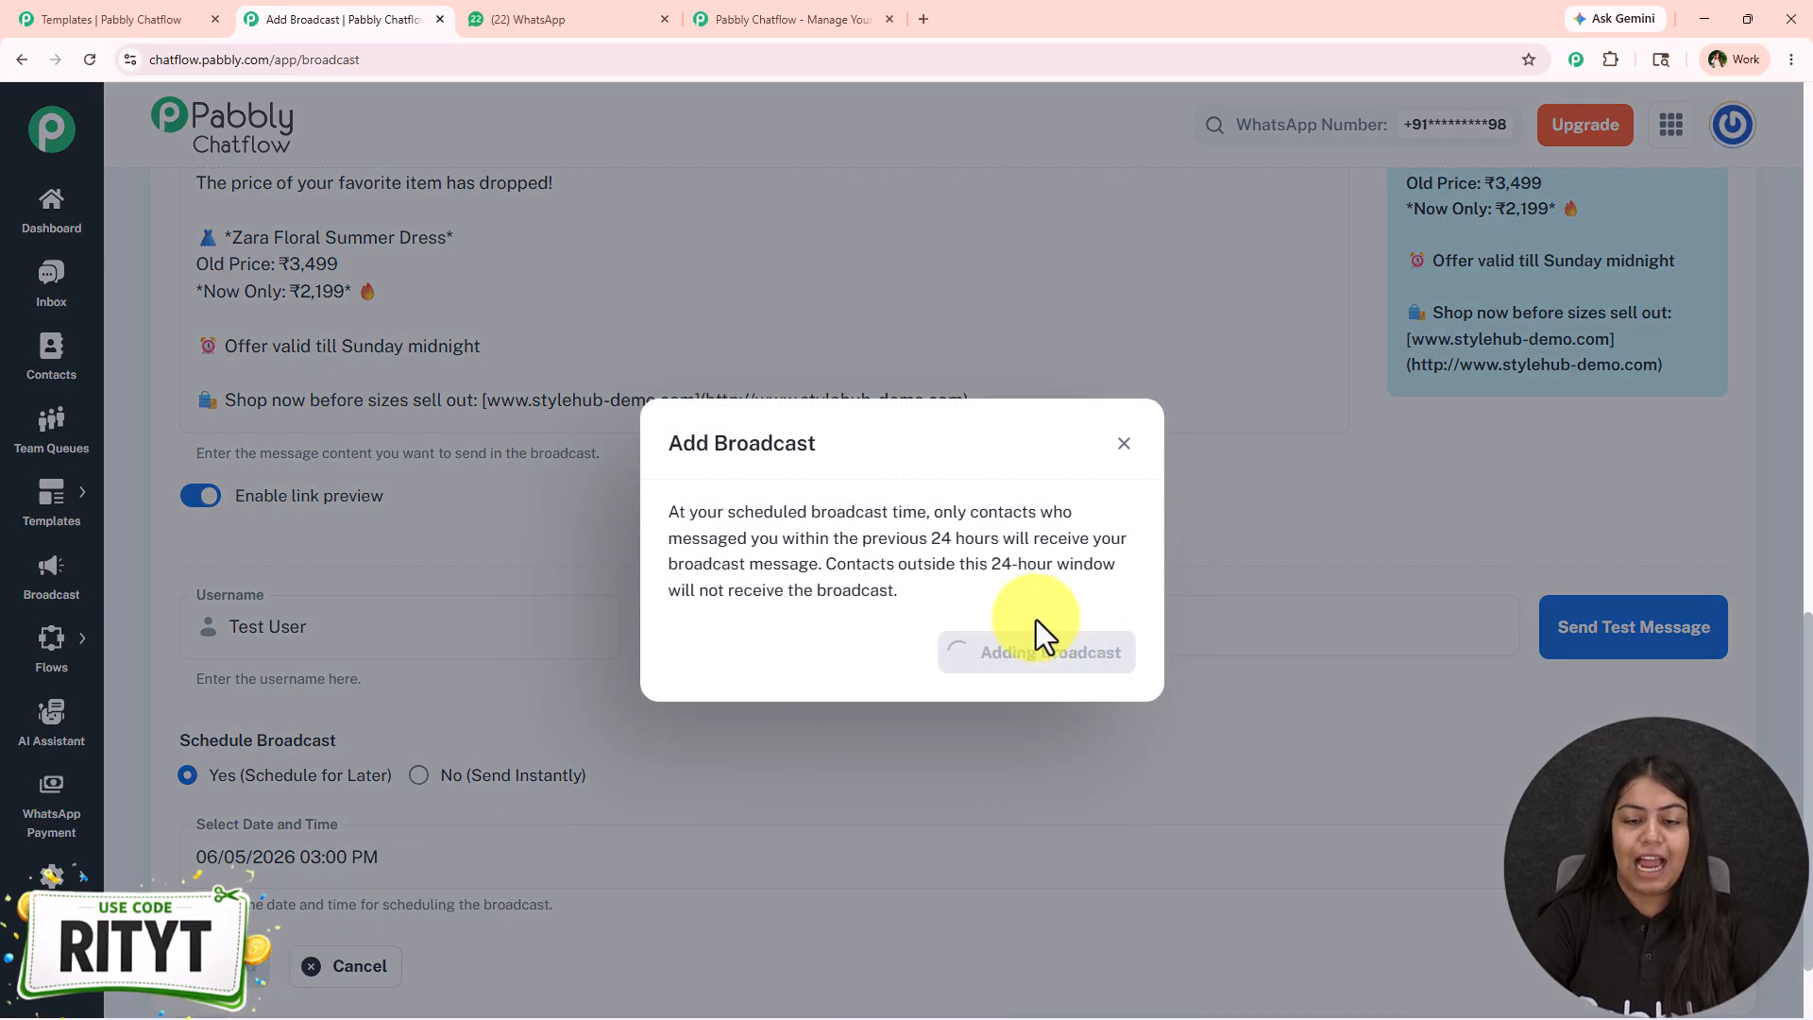
Examine the Price Drop Alerts entry in the broadcast campaigns list, try to view its stats and reload the page.
scroll(1086, 718, "down", 4)
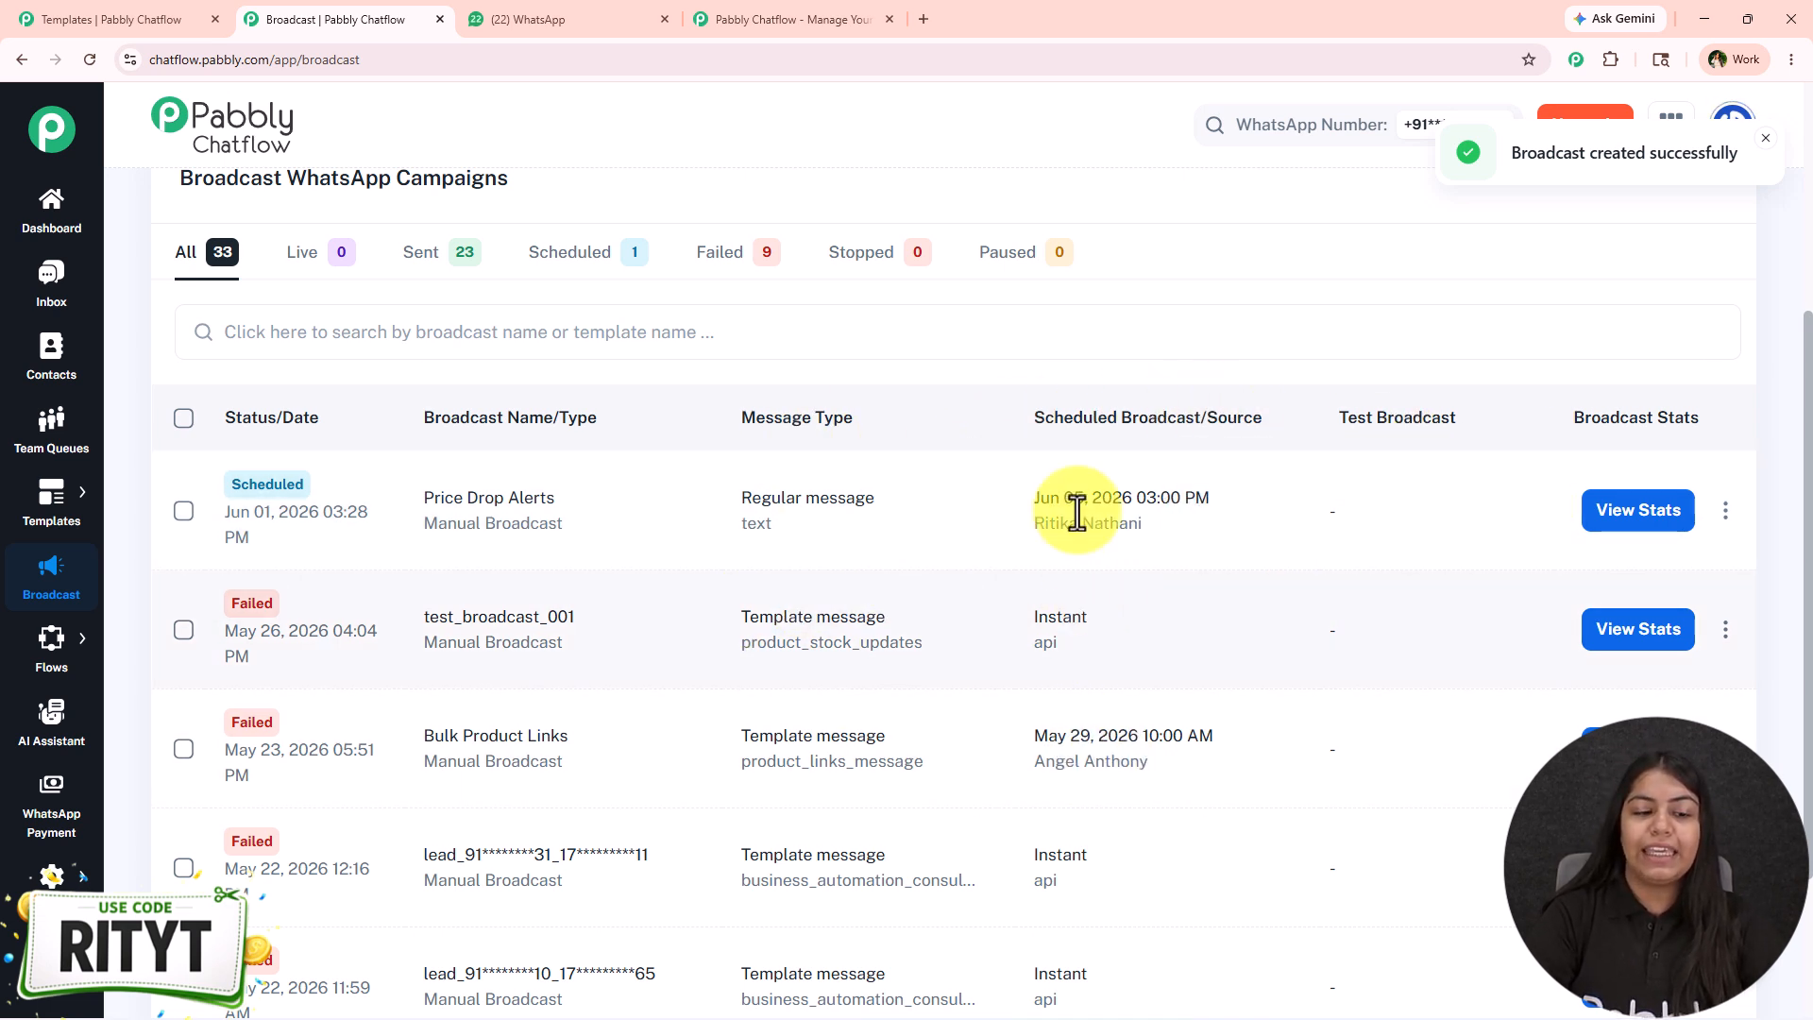
scroll(1199, 661, "down", 1)
scroll(1213, 700, "up", 3)
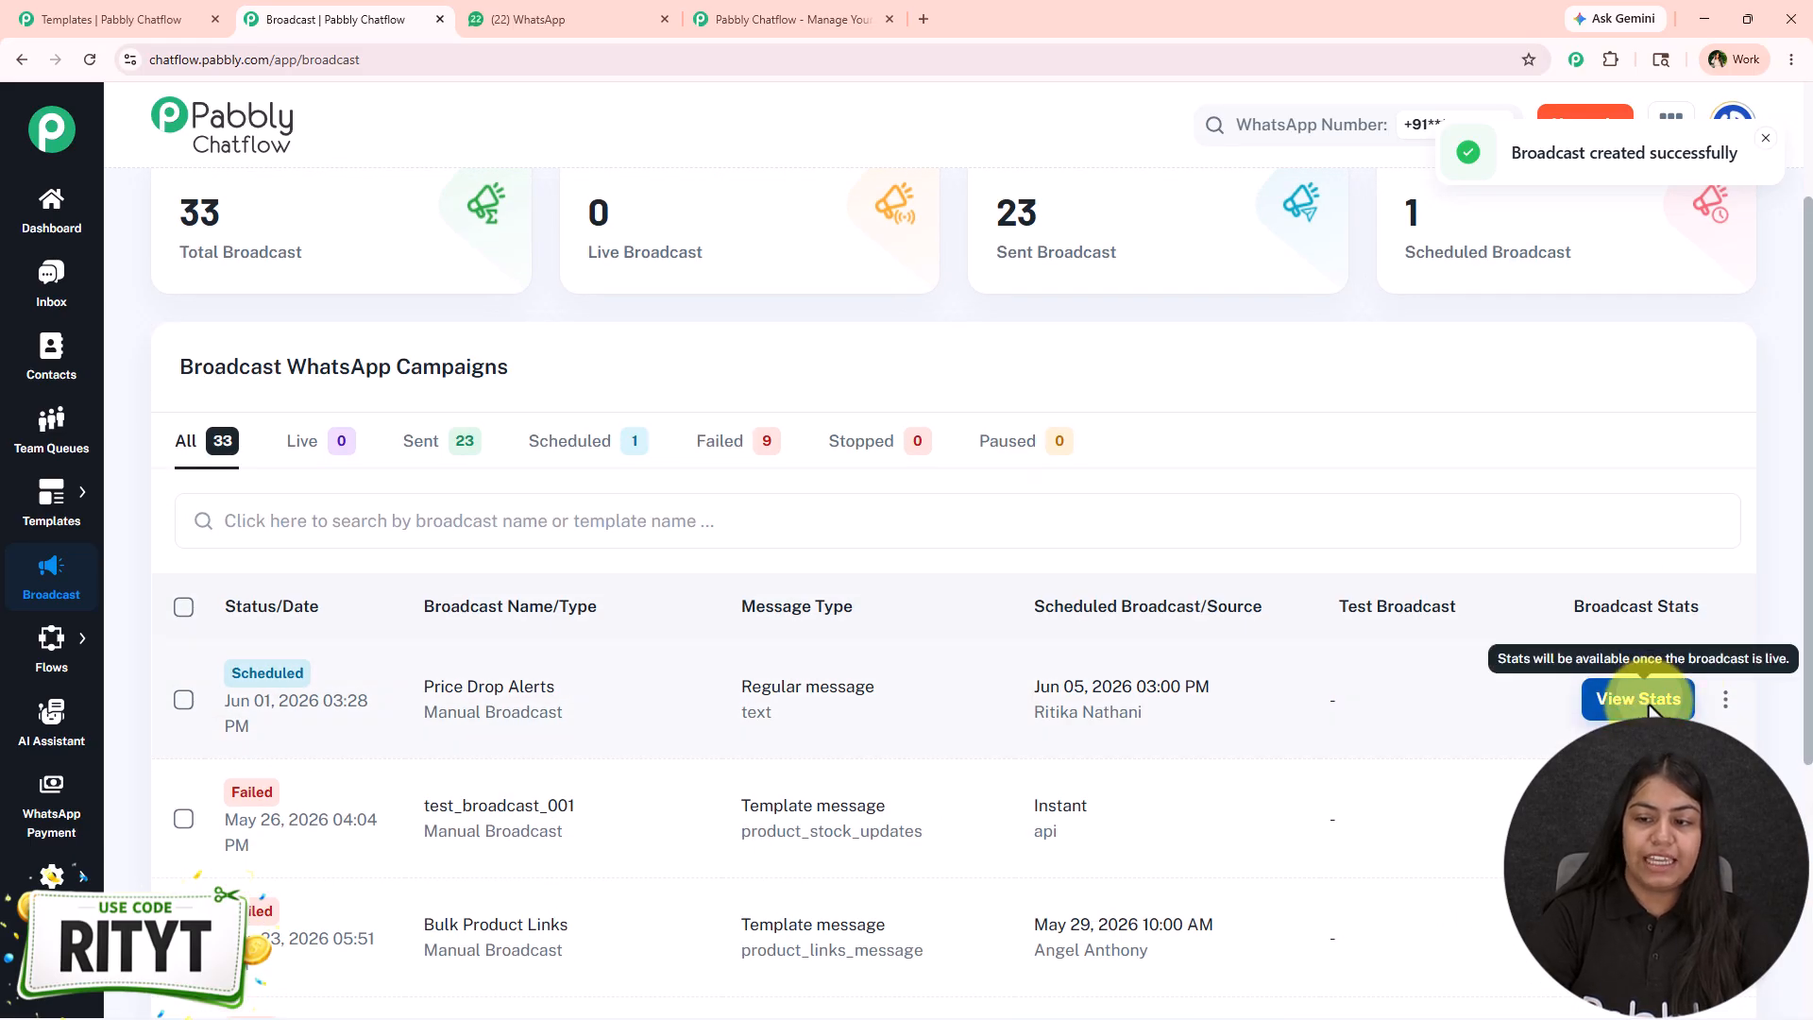
left_click(1648, 703)
scroll(1228, 638, "down", 4)
key("F5")
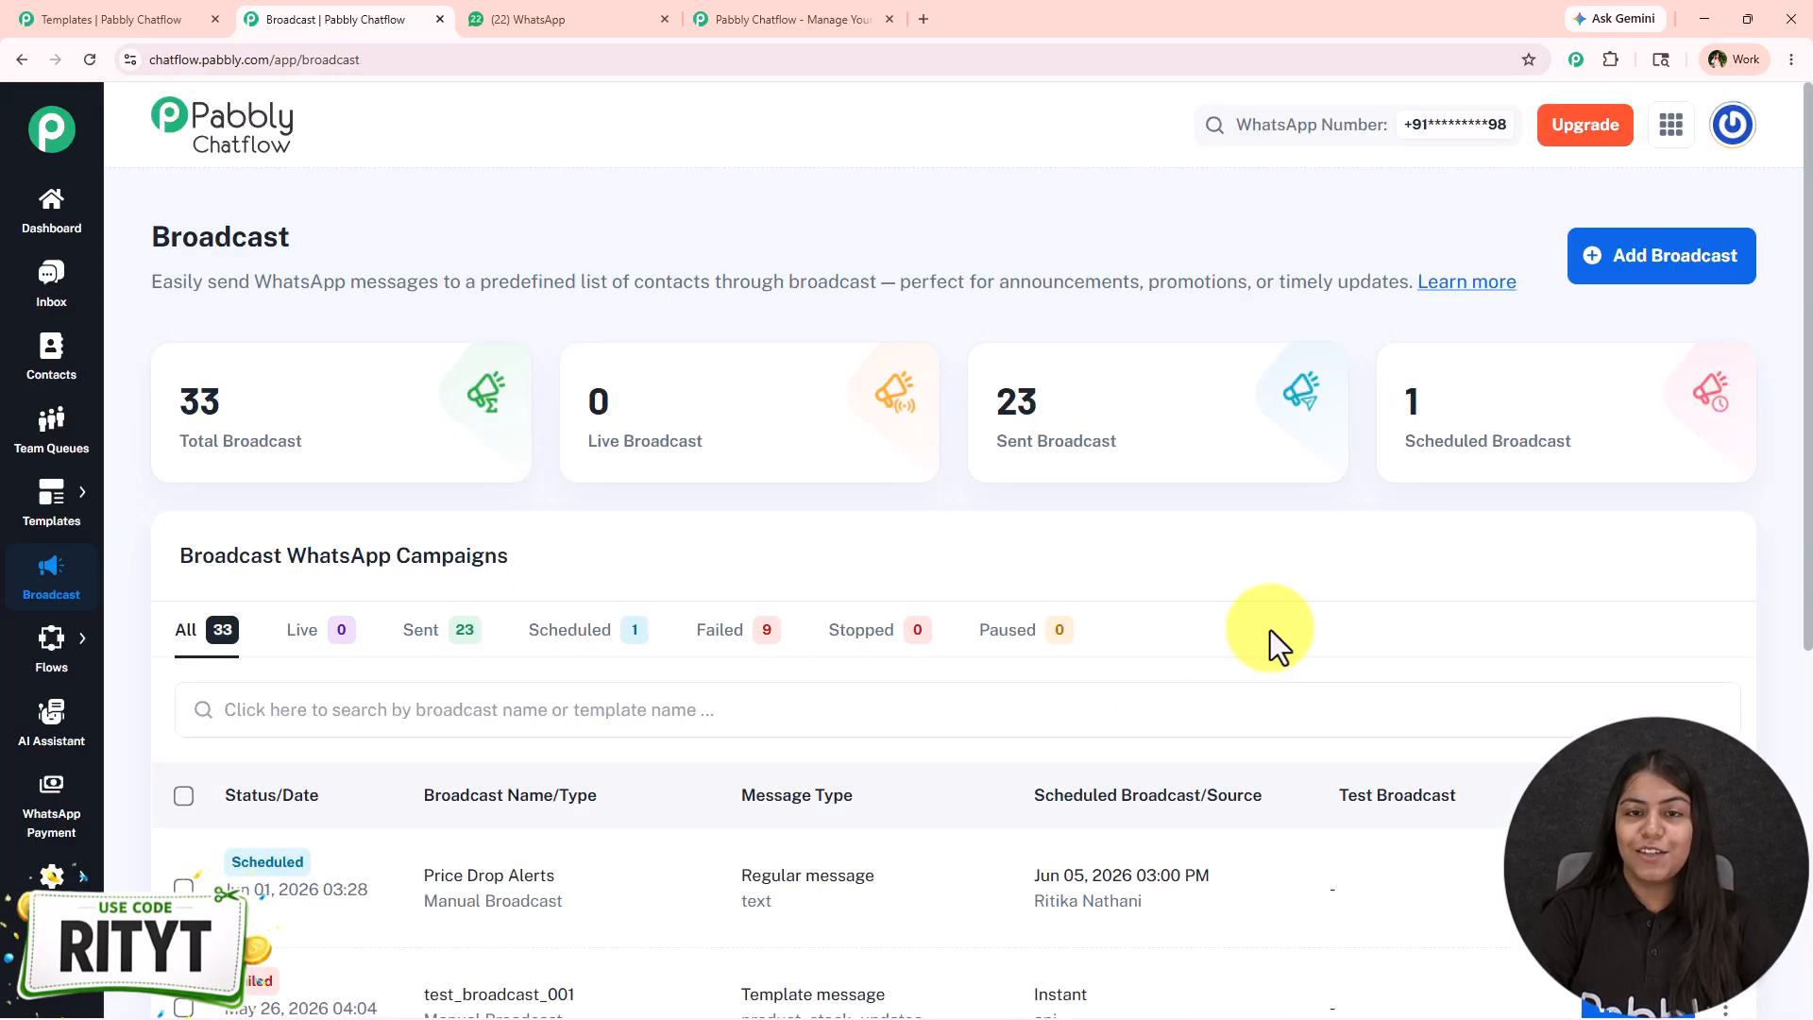
Open the Price Drop Alerts broadcast report, examine its delivery statistics and recipients, and close it.
scroll(1214, 708, "down", 4)
left_click(1639, 515)
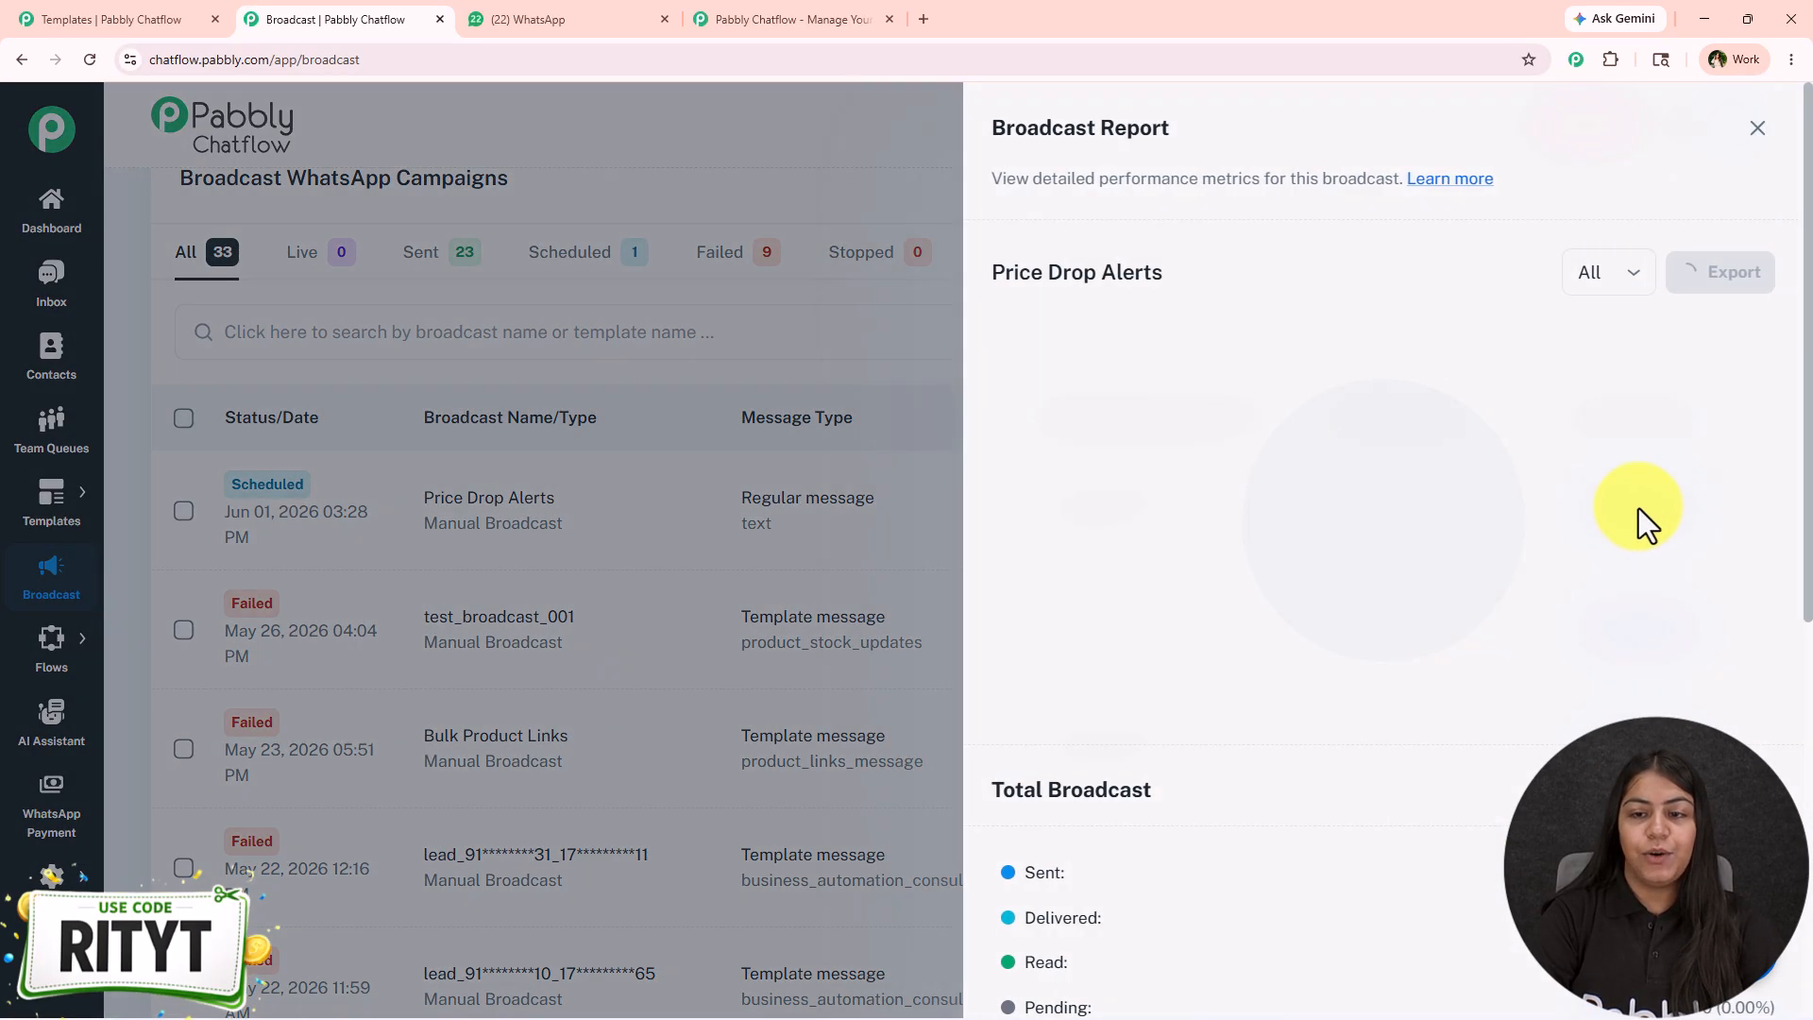
scroll(1568, 540, "down", 5)
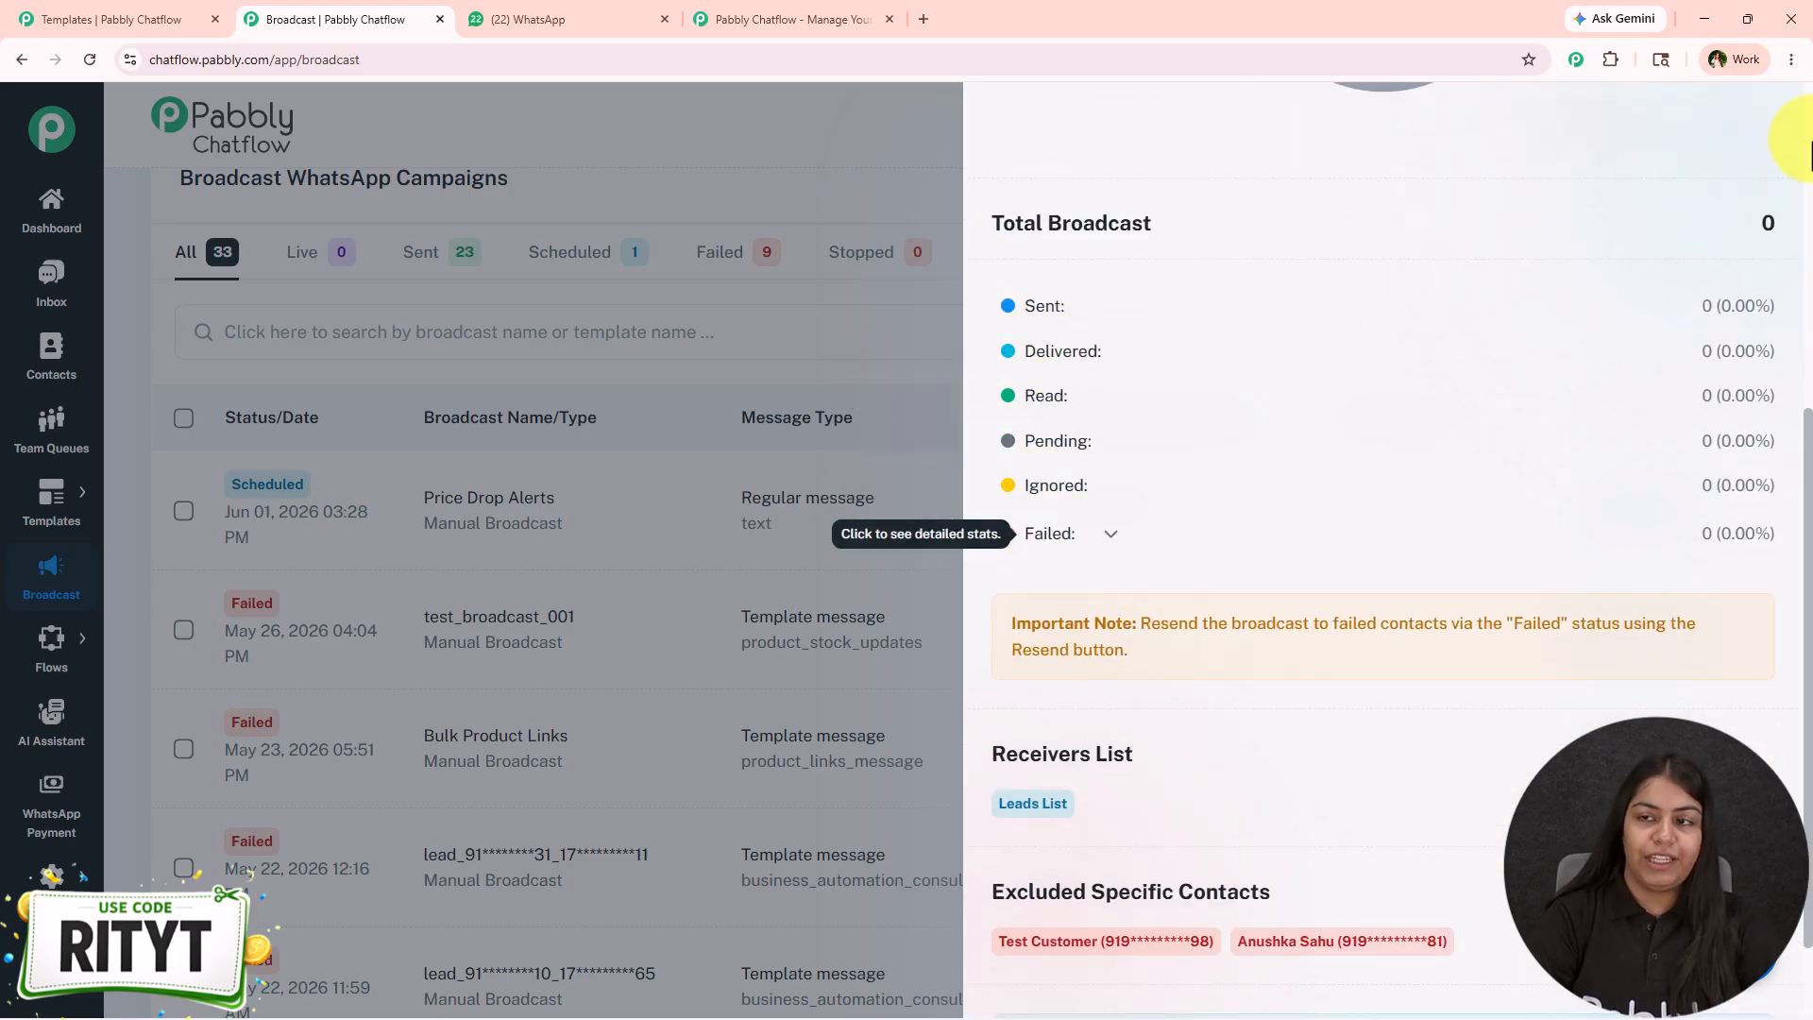
scroll(1719, 194, "up", 5)
scroll(1690, 184, "up", 2)
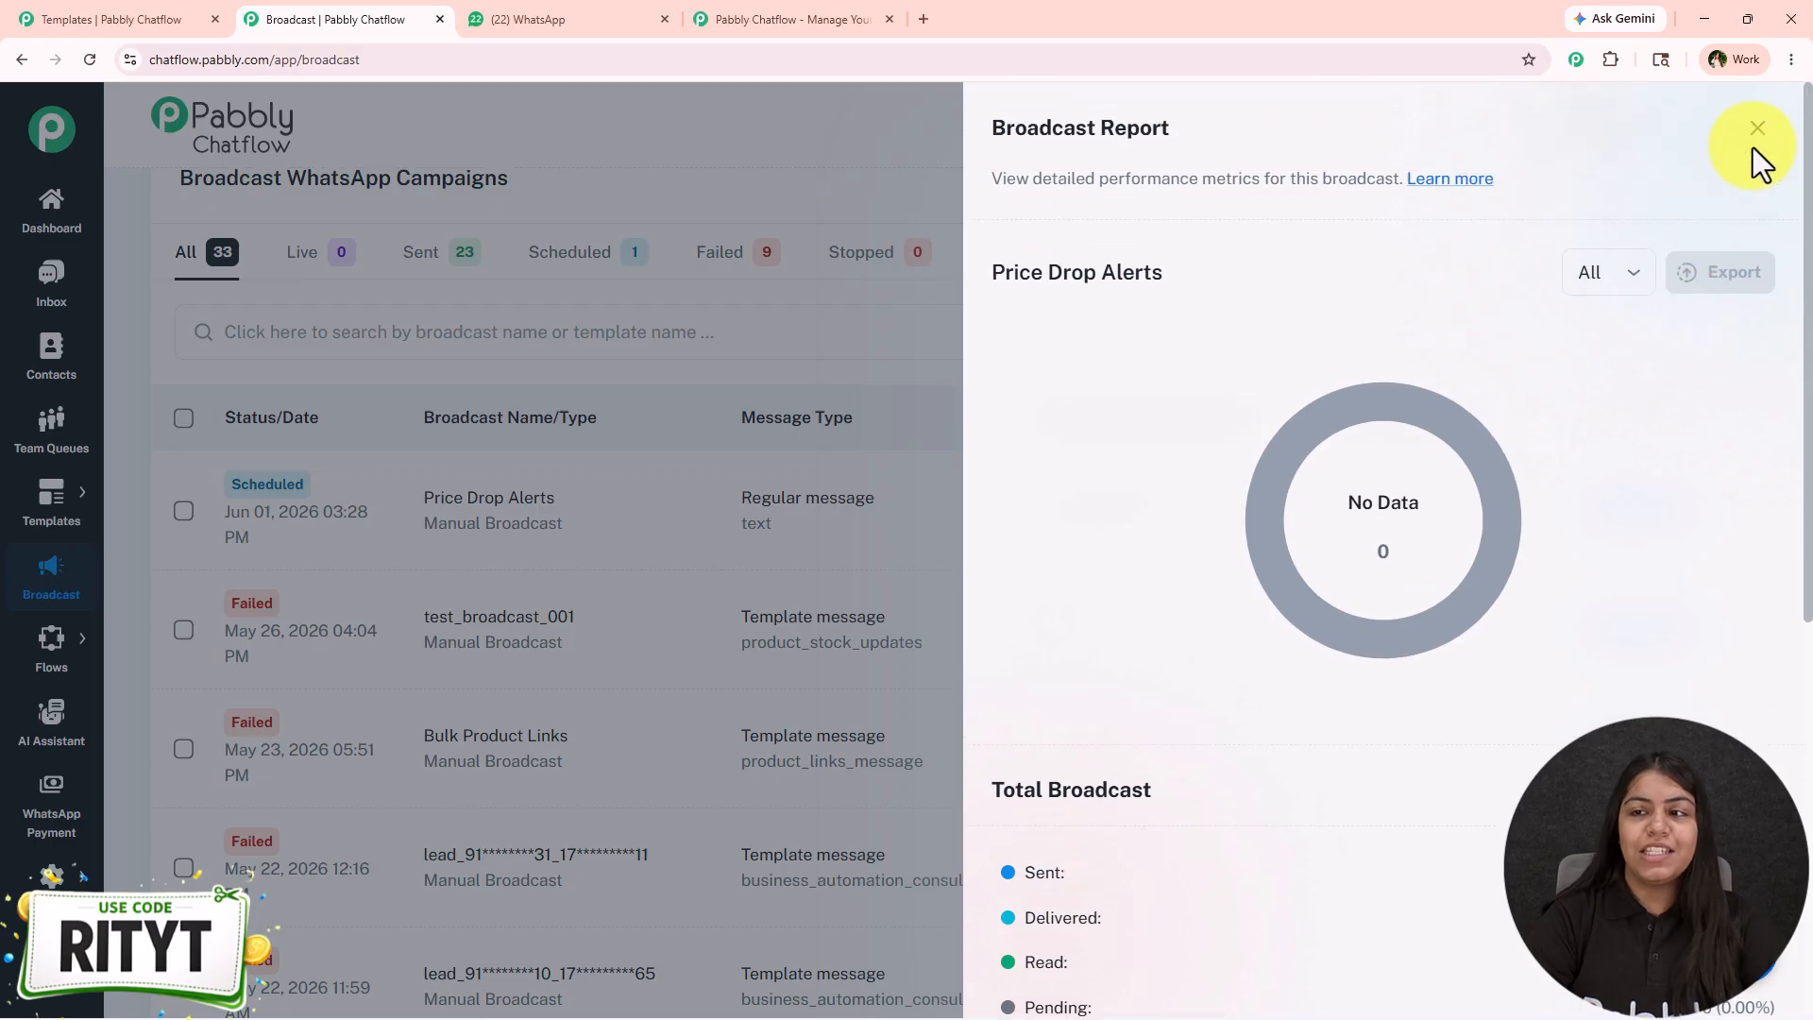
left_click(1753, 151)
Switch to WhatsApp Web to view the messages in the Pabbly Chatflow 2 chat.
left_click(548, 19)
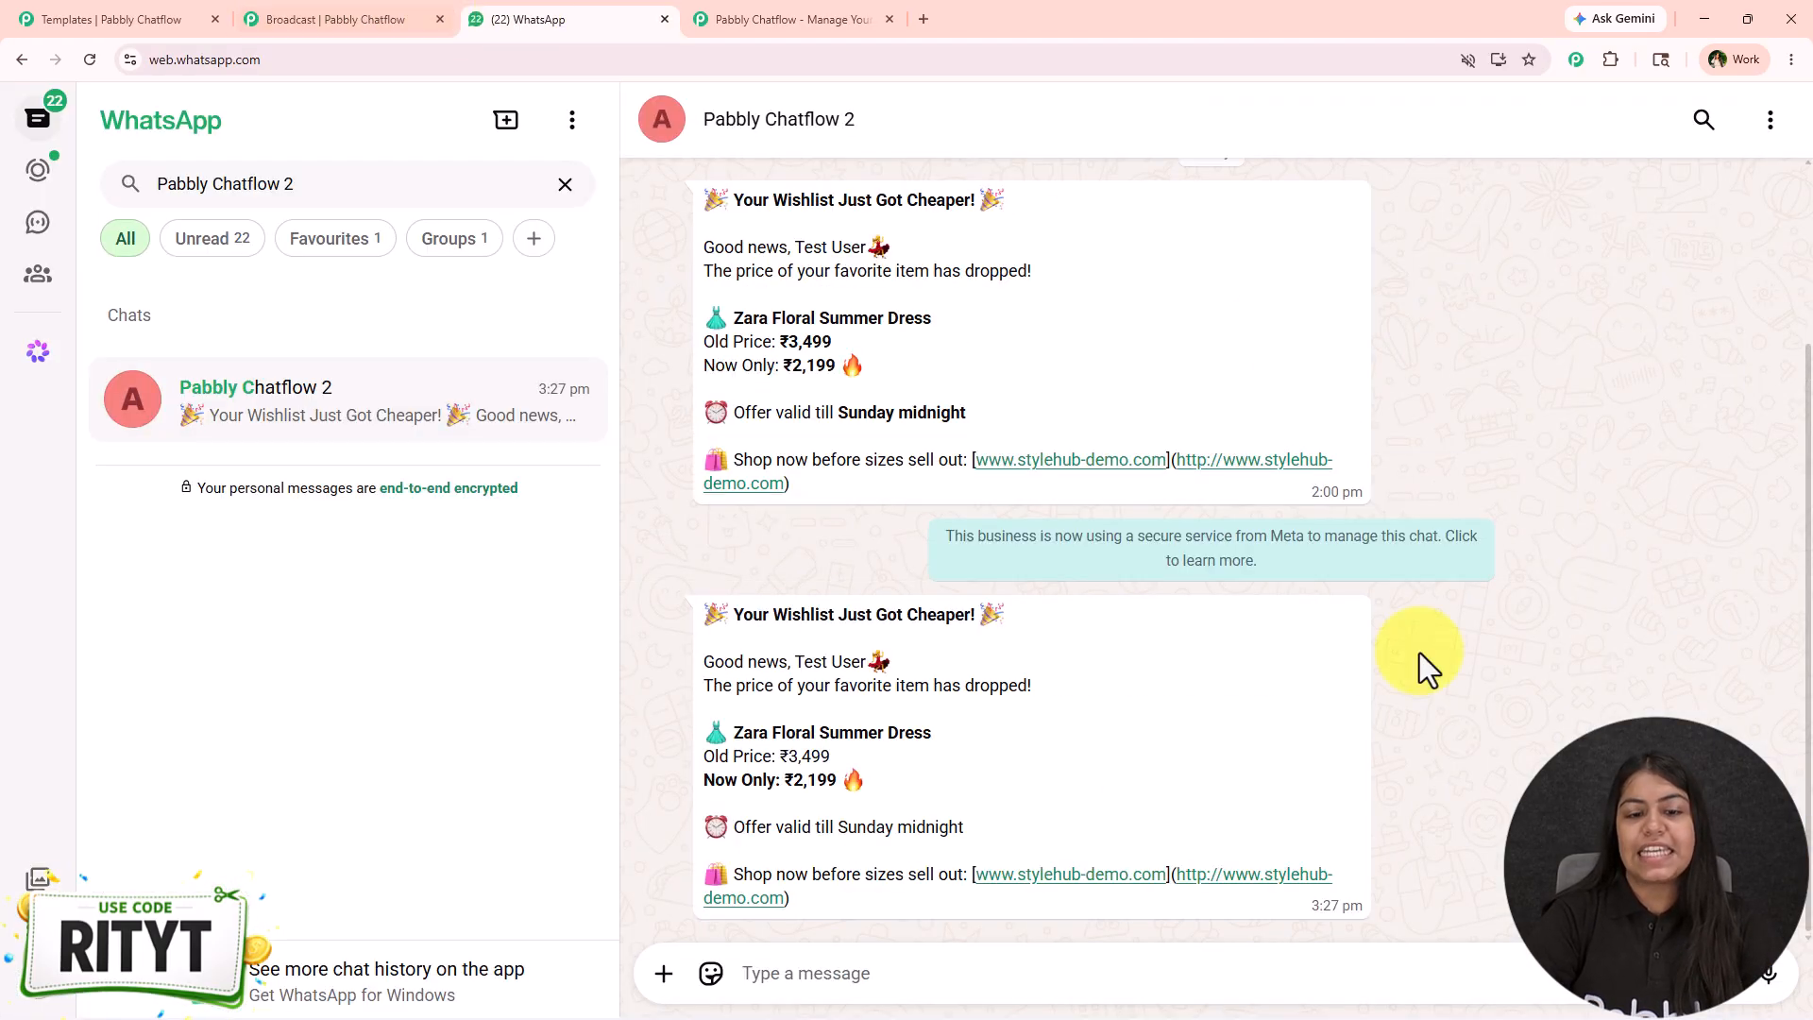